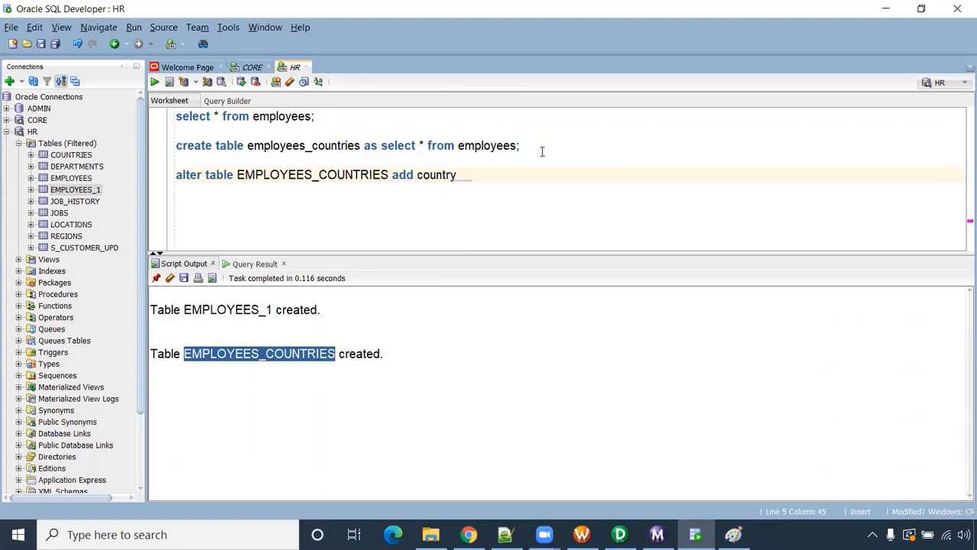
- Complete and run the ALTER TABLE statement that adds a country column of type varchar2(100) to EMPLOYEES_COUNTRIES
{"action": "type", "text": "archar2(1"}
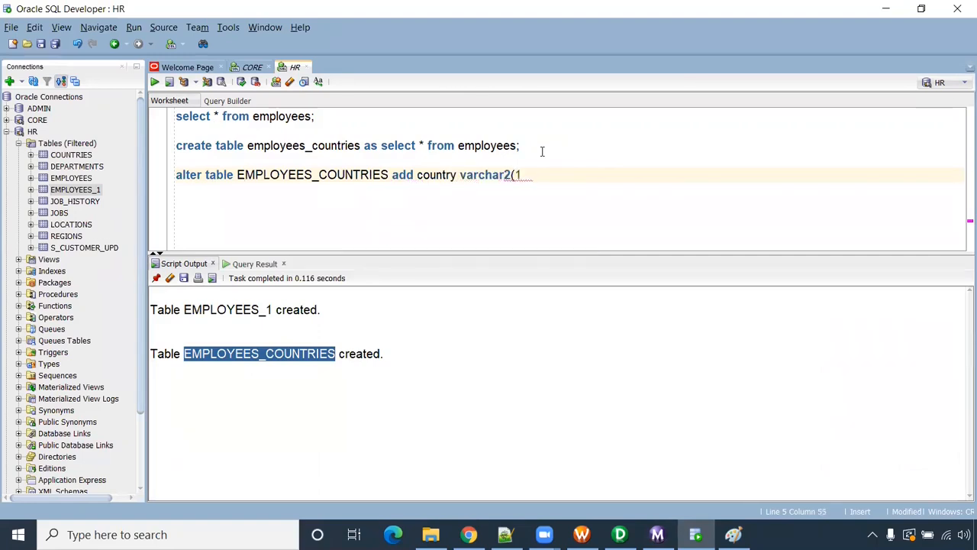
{"action": "type", "text": "00);"}
{"action": "key", "text": "ctrl+Return"}
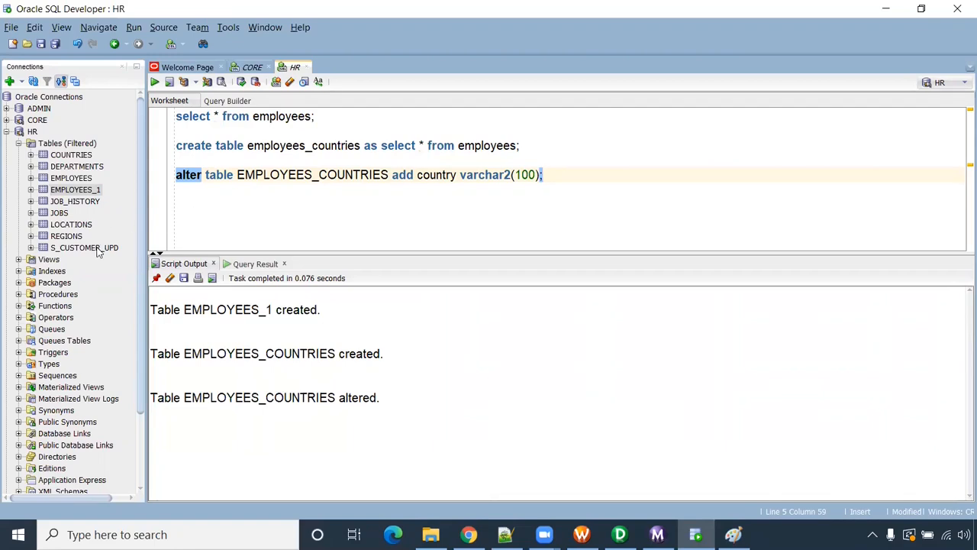
- Refresh the HR tables list and show the data of the EMPLOYEES_COUNTRIES table up to its COUNTRY column
{"action": "right_click", "coordinate": [67, 147]}
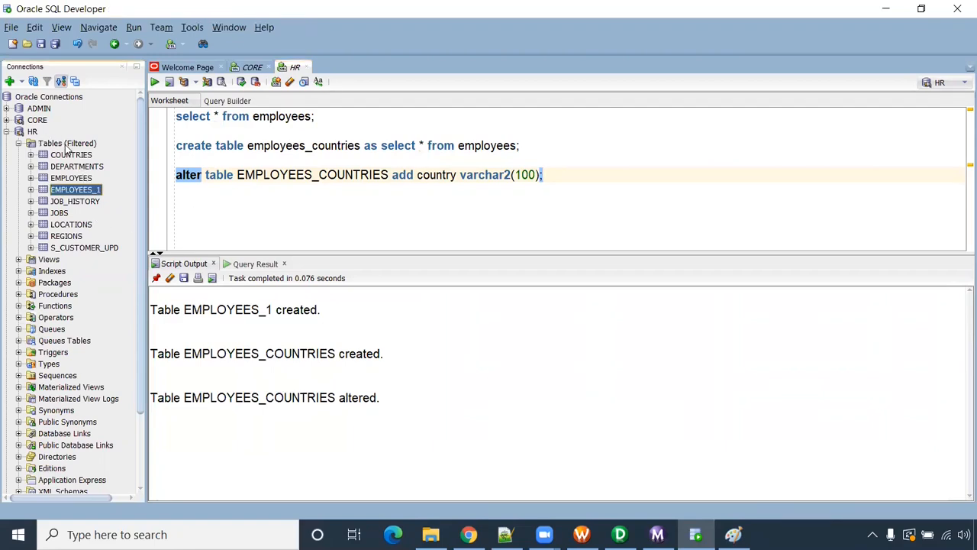
{"action": "left_click", "coordinate": [97, 229]}
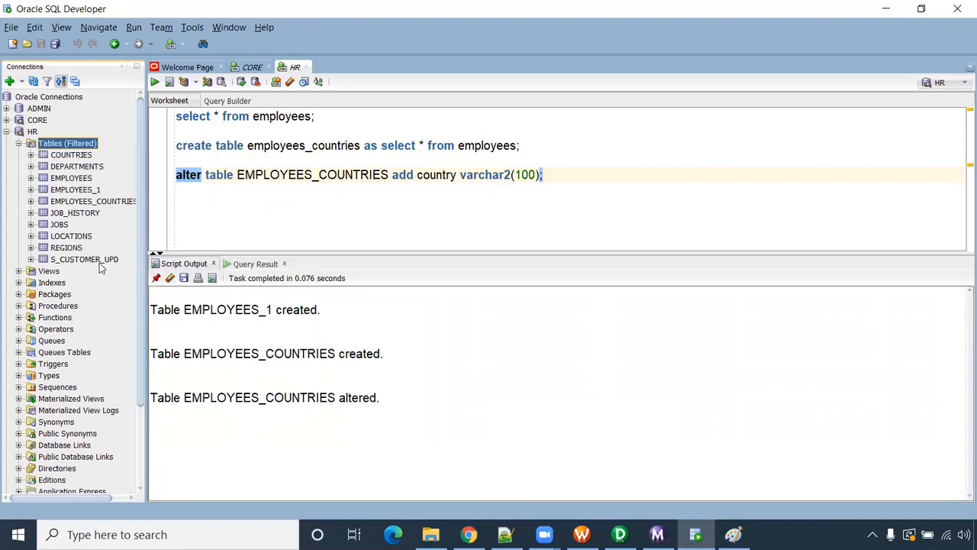
{"action": "left_click", "coordinate": [101, 201]}
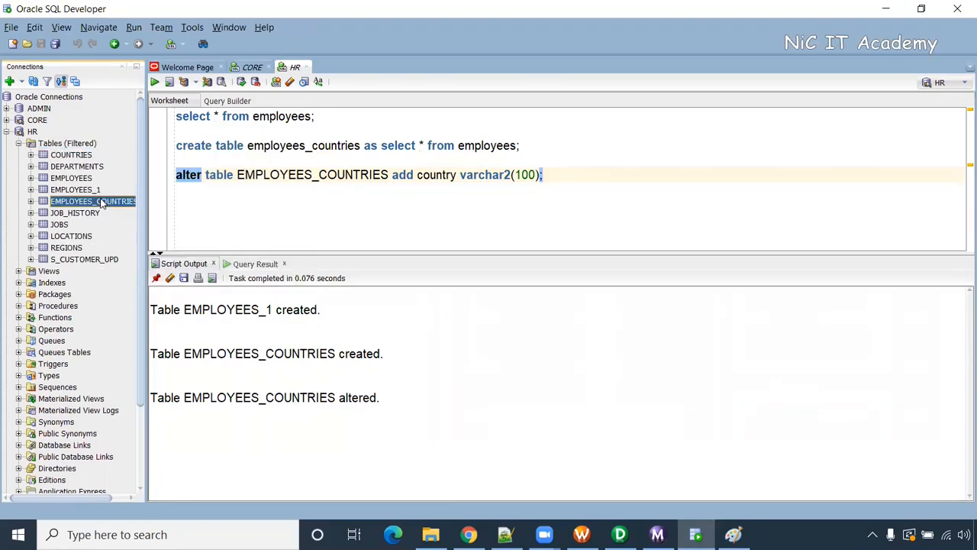
{"action": "left_click", "coordinate": [197, 81]}
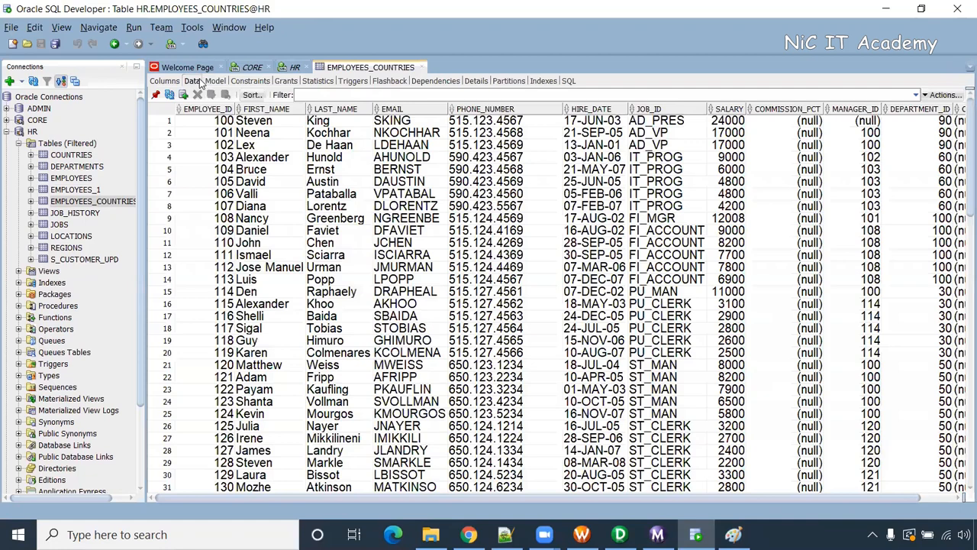
{"action": "left_click_drag", "start_coordinate": [665, 497], "coordinate": [733, 497]}
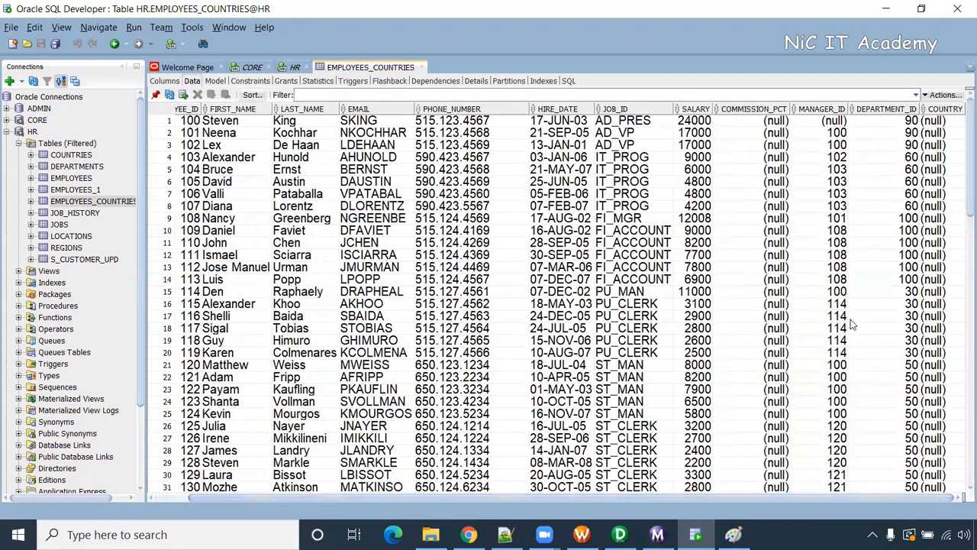
{"action": "left_click_drag", "start_coordinate": [950, 123], "coordinate": [952, 247]}
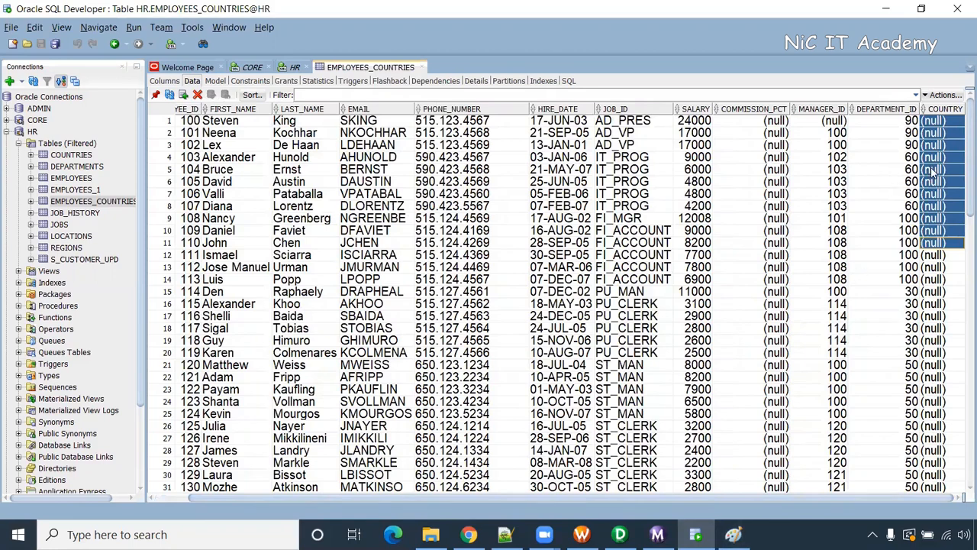
- Enter India in the COUNTRY cells of row 1 and rows 7 to 12
{"action": "left_click", "coordinate": [937, 124]}
{"action": "type", "text": "India"}
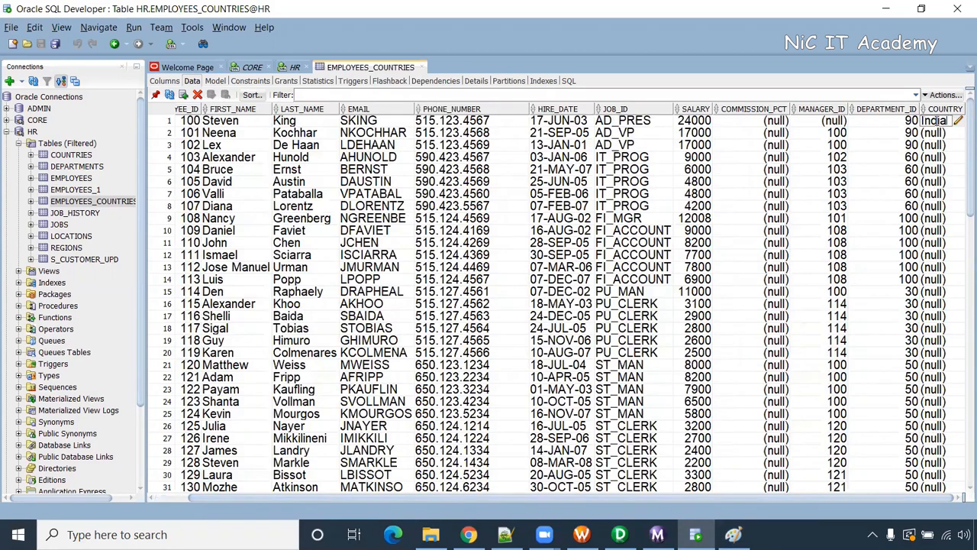
{"action": "double_click", "coordinate": [934, 120]}
{"action": "left_click_drag", "start_coordinate": [943, 201], "coordinate": [945, 257]}
{"action": "type", "text": "India India India India India India"}
{"action": "left_click", "coordinate": [946, 305]}
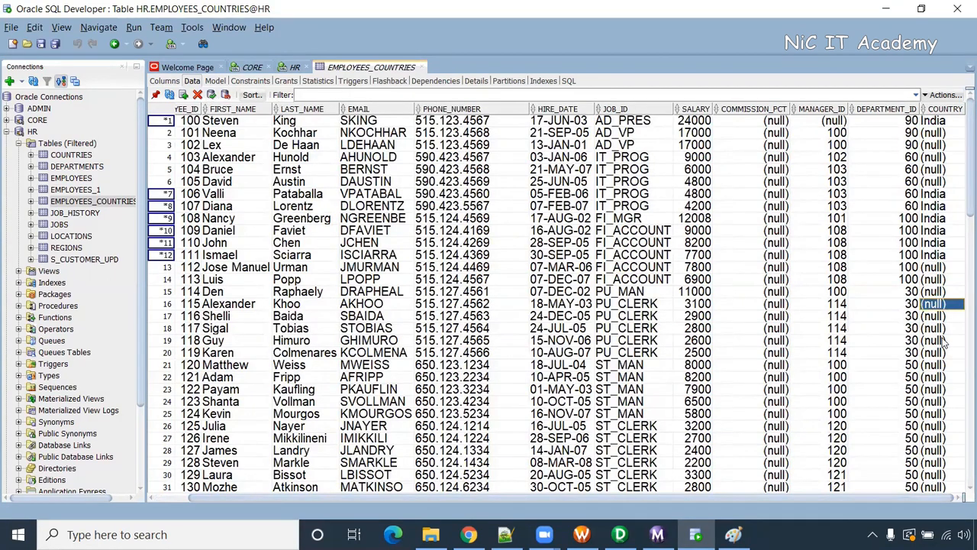
- Fill the rest of the COUNTRY column down to the last employee with a mix of USA, UK and India
{"action": "type", "text": "USA"}
{"action": "left_click", "coordinate": [945, 269]}
{"action": "type", "text": "US"}
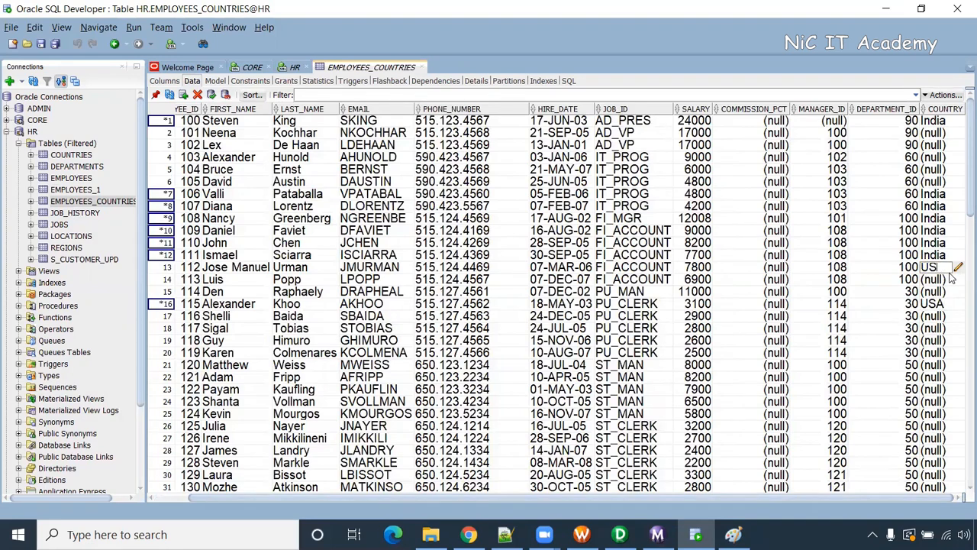
{"action": "left_click", "coordinate": [933, 134]}
{"action": "scroll", "coordinate": [926, 390], "scroll_direction": "down", "scroll_amount": 10}
{"action": "scroll", "coordinate": [926, 390], "scroll_direction": "up", "scroll_amount": 10}
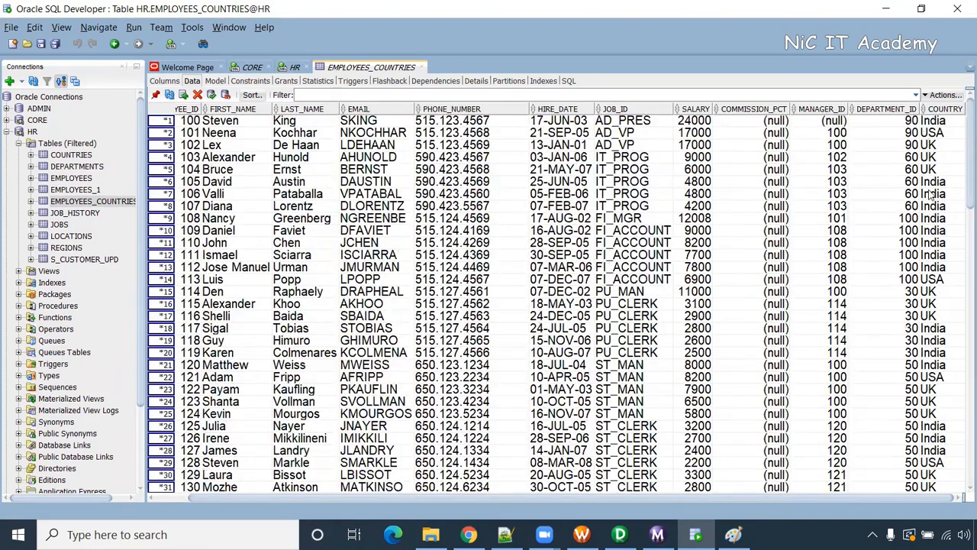
{"action": "scroll", "coordinate": [929, 221], "scroll_direction": "down", "scroll_amount": 18}
{"action": "scroll", "coordinate": [932, 297], "scroll_direction": "down", "scroll_amount": 7}
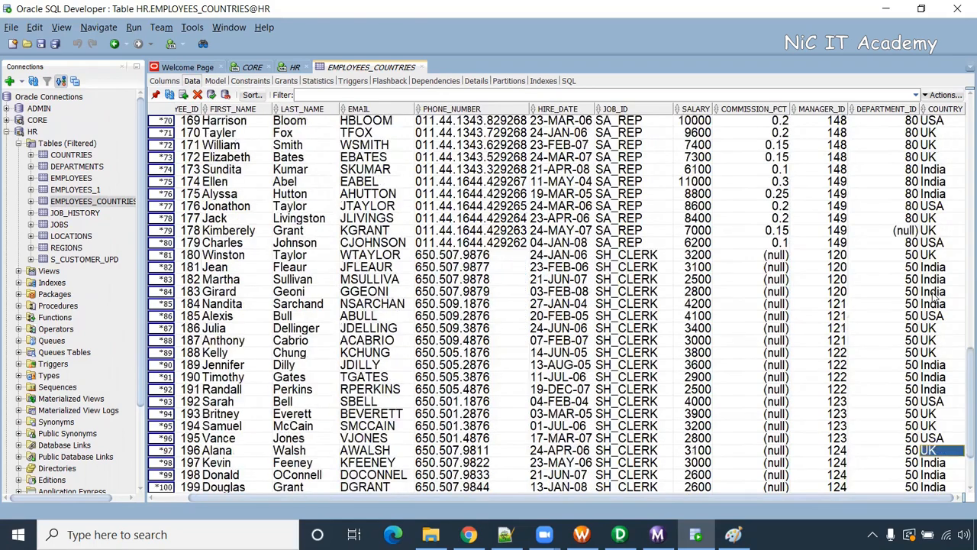
{"action": "left_click", "coordinate": [933, 363]}
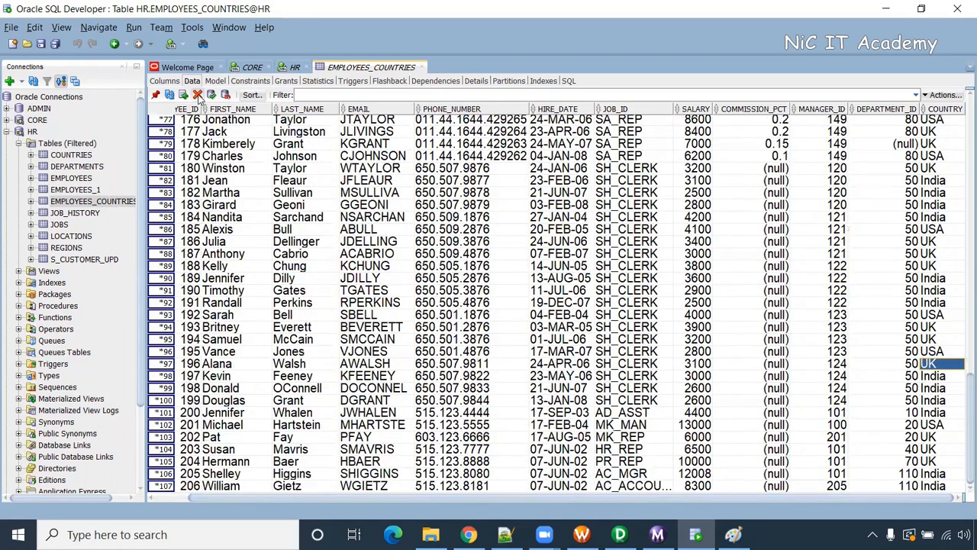
- Commit the COUNTRY updates to the EMPLOYEES_COUNTRIES table and close the message log
{"action": "left_click", "coordinate": [211, 94]}
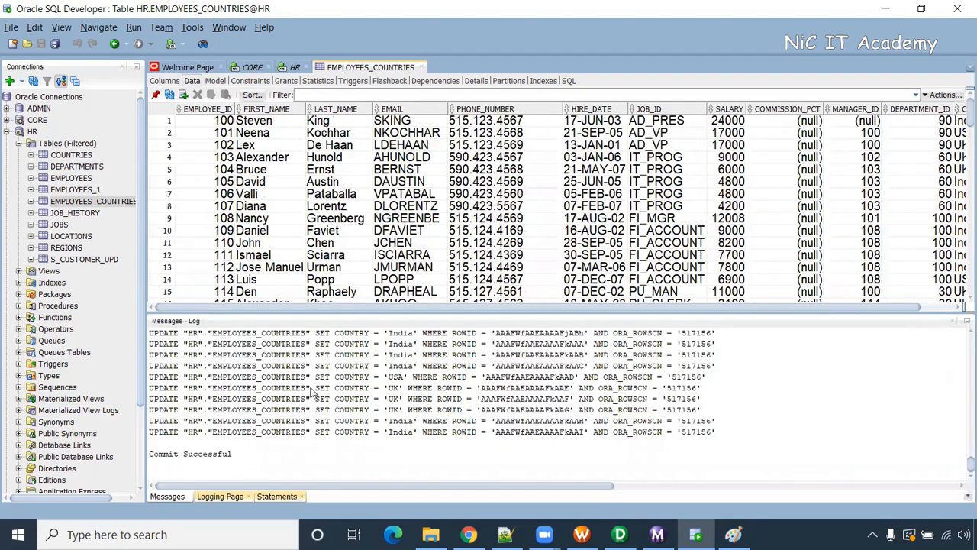
{"action": "left_click_drag", "start_coordinate": [714, 432], "coordinate": [496, 377]}
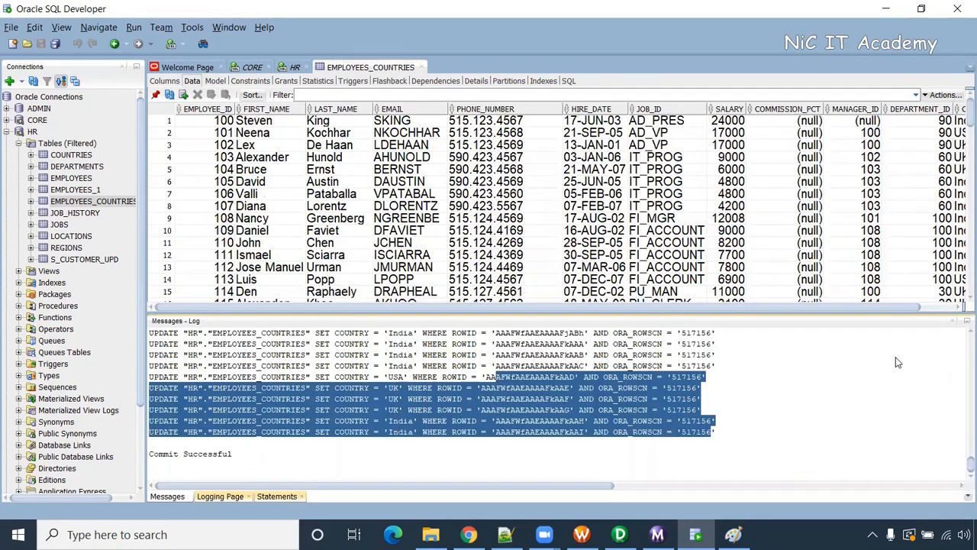
{"action": "left_click", "coordinate": [951, 321]}
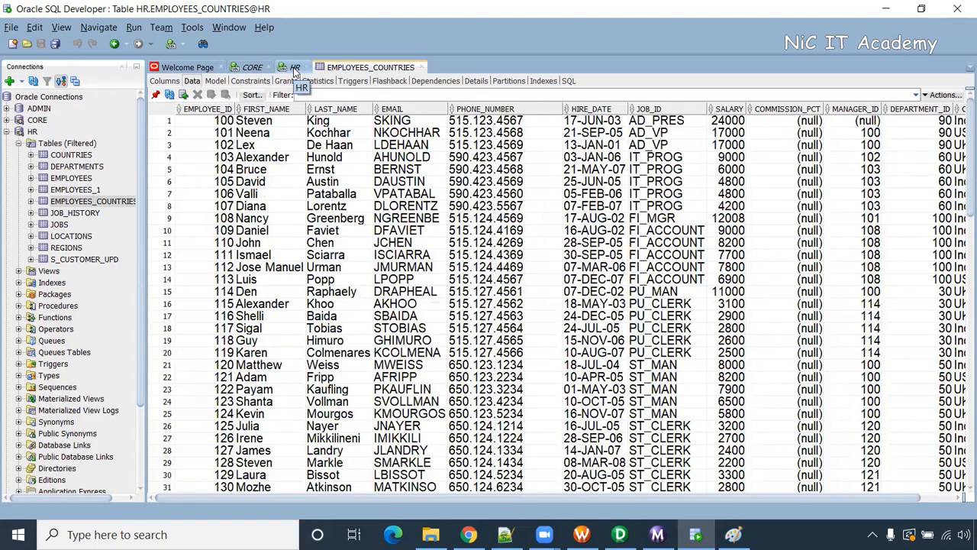
- Switch to Informatica PowerCenter Designer and clear all objects from the Source Analyzer workspace
{"action": "left_click", "coordinate": [619, 534]}
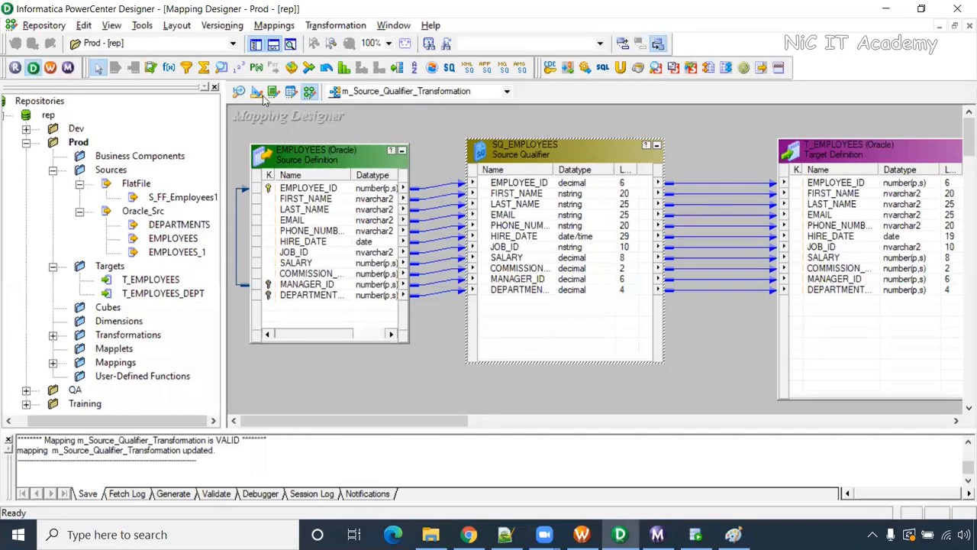
{"action": "left_click", "coordinate": [239, 92]}
{"action": "right_click", "coordinate": [413, 135]}
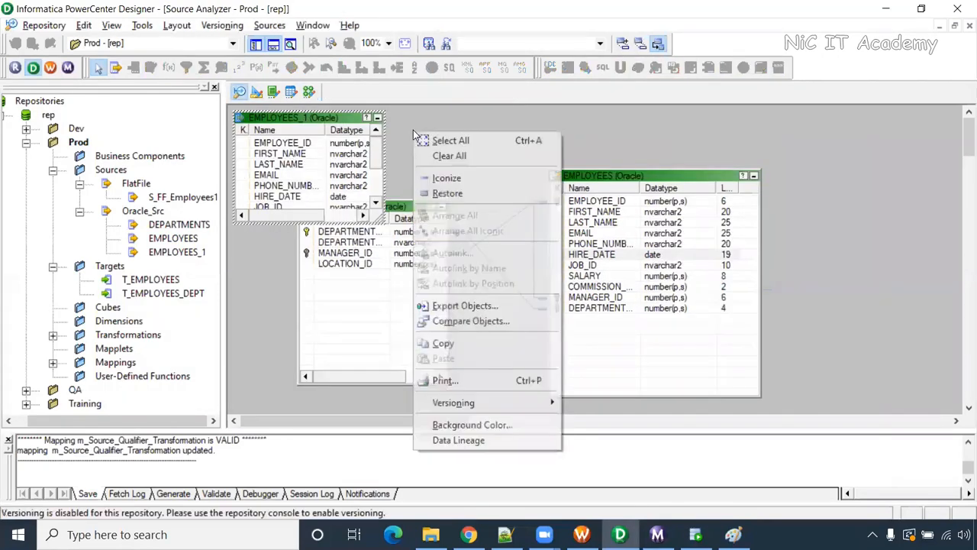
{"action": "left_click", "coordinate": [447, 153]}
- Import the EMPLOYEES_COUNTRIES table of the HR schema as a source definition from the Oracle_Src database connection
{"action": "left_click", "coordinate": [284, 29]}
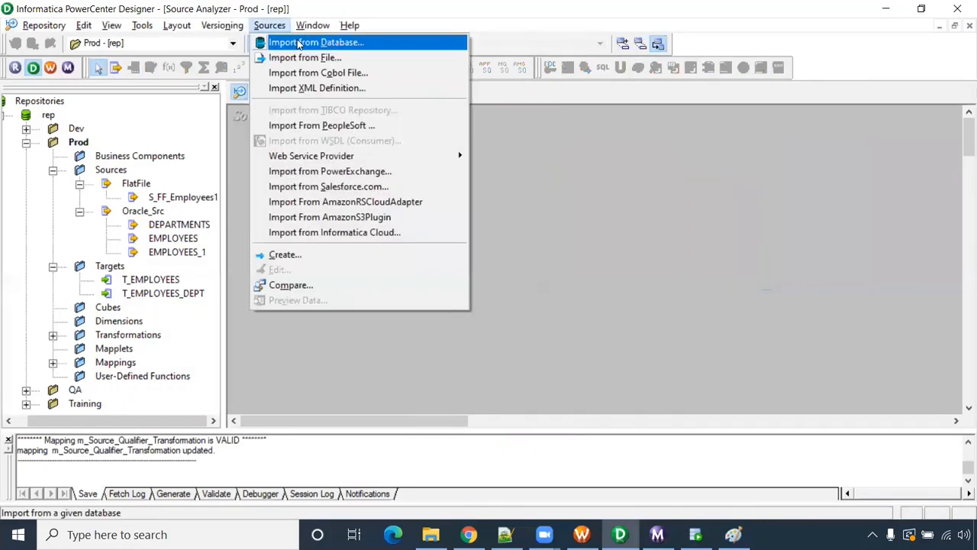
{"action": "left_click", "coordinate": [316, 39]}
{"action": "left_click", "coordinate": [557, 218]}
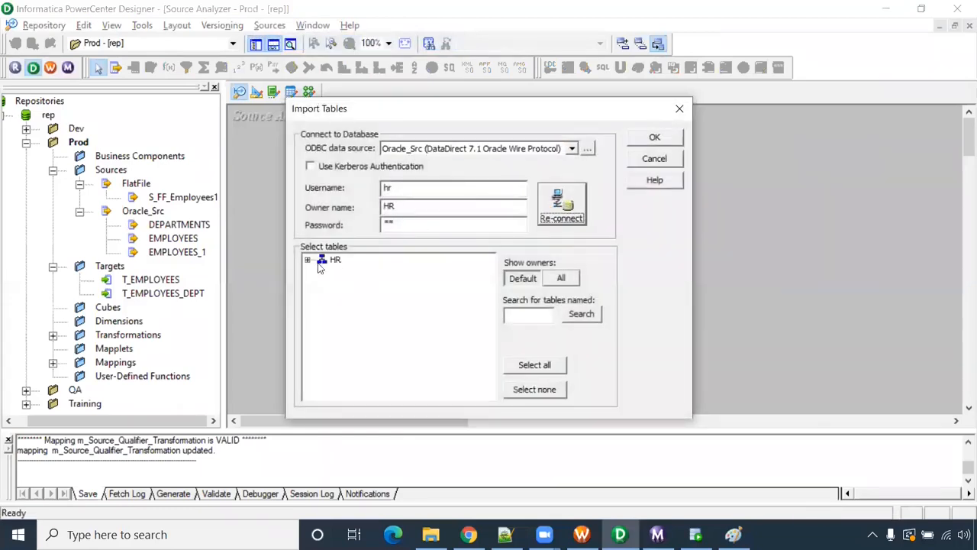
{"action": "left_click", "coordinate": [321, 272]}
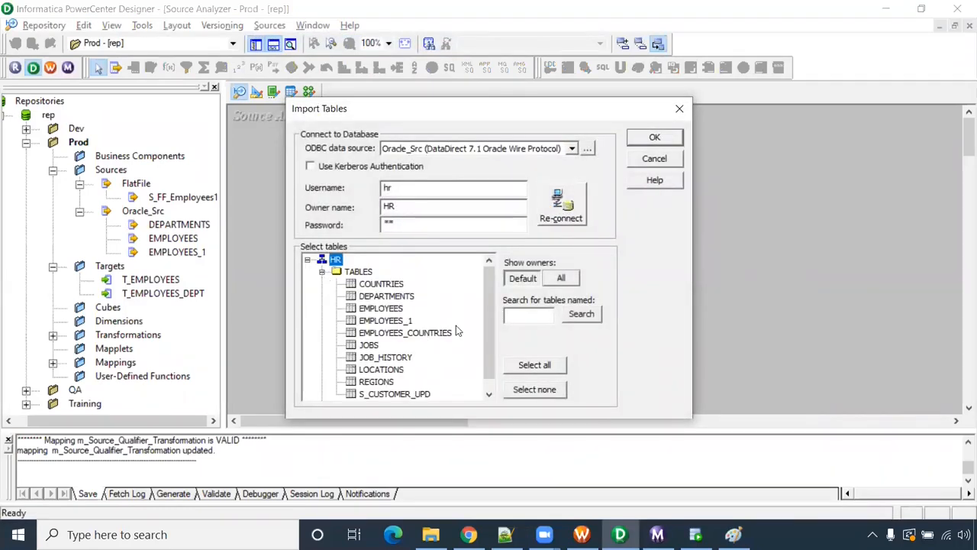
{"action": "scroll", "coordinate": [427, 381], "scroll_direction": "down", "scroll_amount": 1}
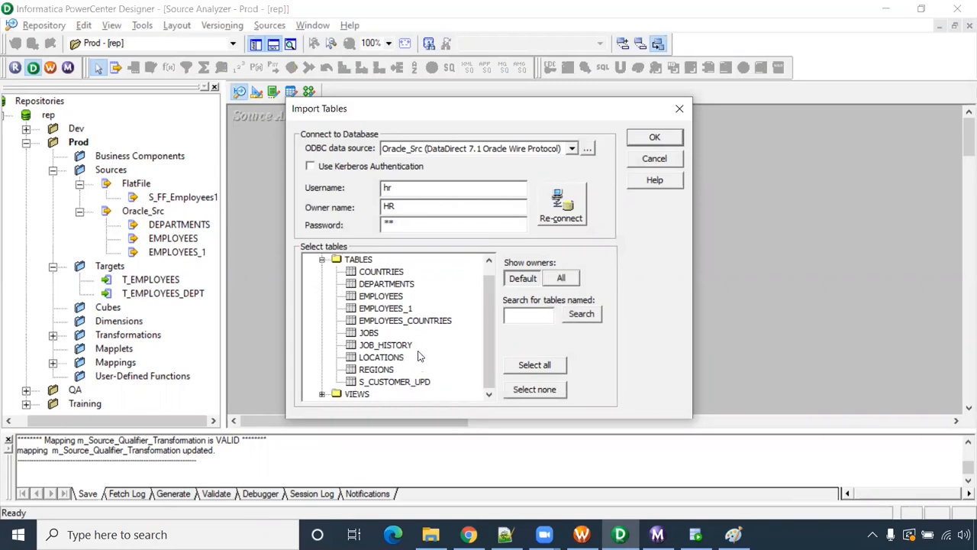
{"action": "left_click", "coordinate": [422, 322]}
{"action": "left_click", "coordinate": [654, 135]}
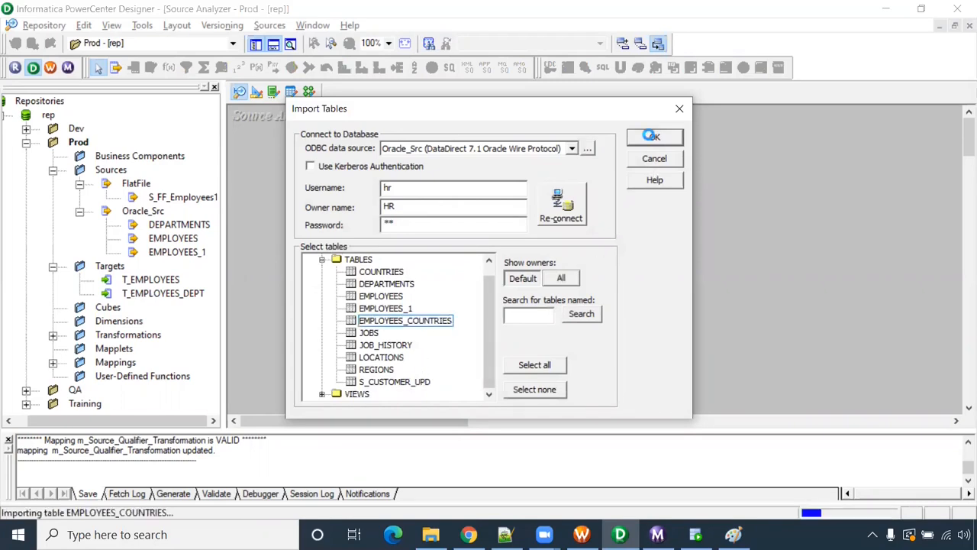
- Open the Target Designer and clear all target definitions from its workspace
{"action": "left_click", "coordinate": [258, 93]}
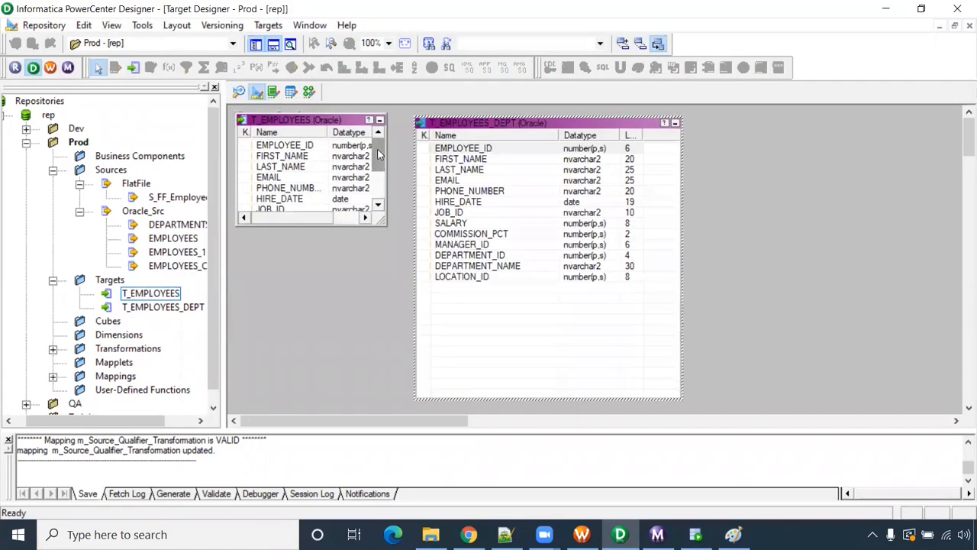
{"action": "right_click", "coordinate": [357, 261]}
{"action": "left_click", "coordinate": [394, 227]}
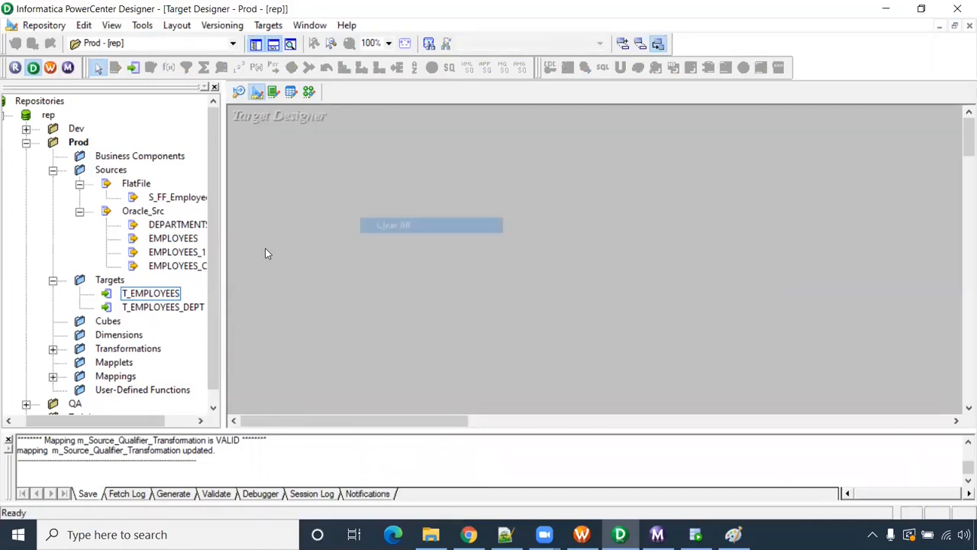
- Widen the repository navigator and start a copy of the T_EMPLOYEES target within the Prod folder
{"action": "left_click_drag", "start_coordinate": [223, 244], "coordinate": [268, 244]}
{"action": "left_click", "coordinate": [178, 295]}
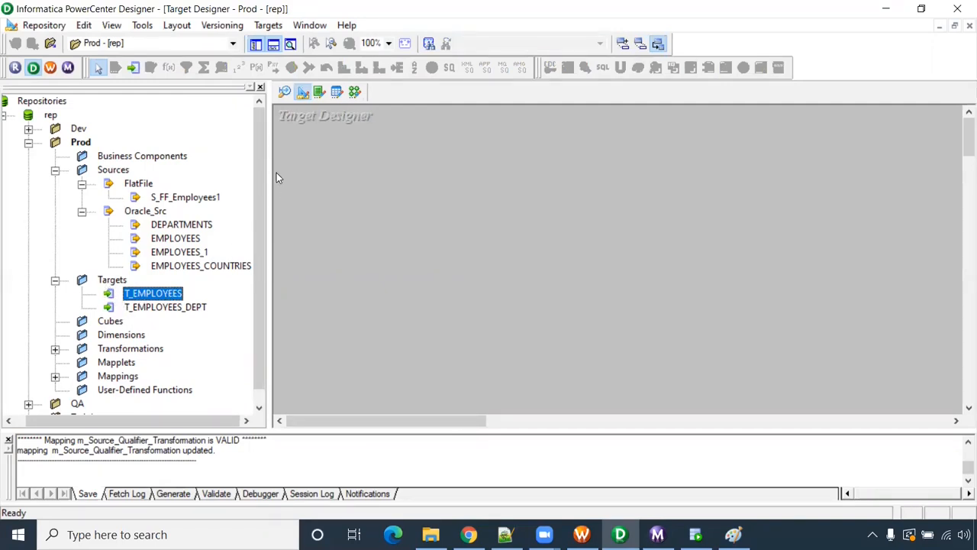
{"action": "left_click_drag", "start_coordinate": [266, 176], "coordinate": [246, 176]}
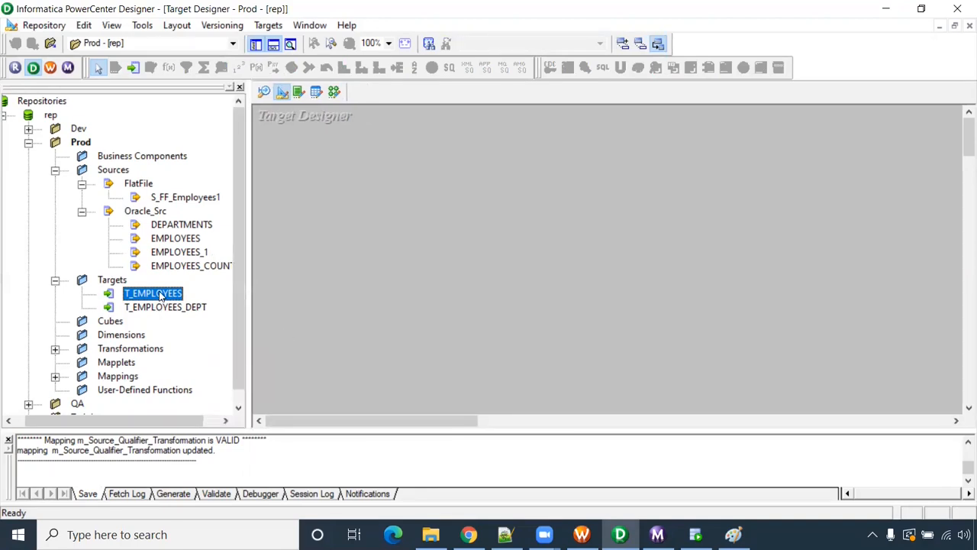
{"action": "key", "text": "ctrl+c"}
{"action": "key", "text": "ctrl+v"}
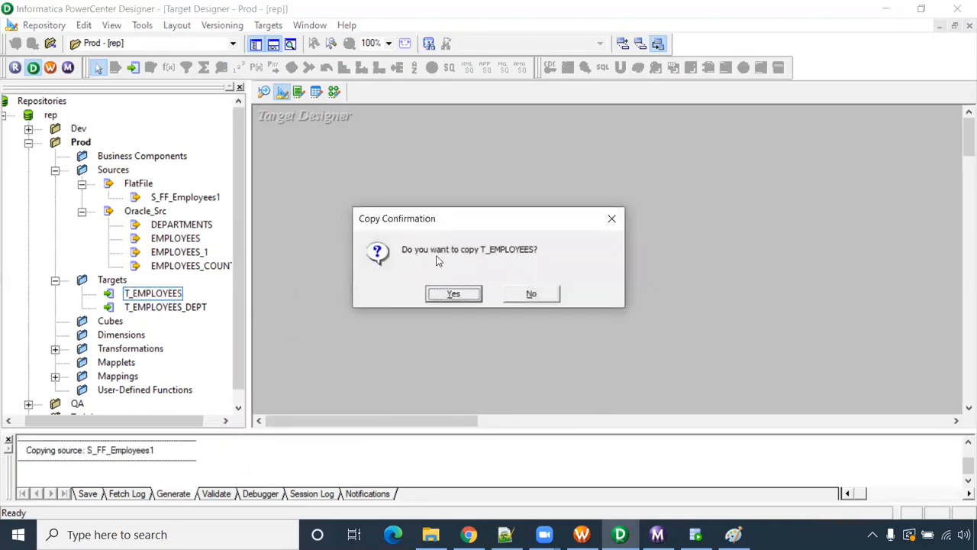
{"action": "left_click", "coordinate": [470, 296]}
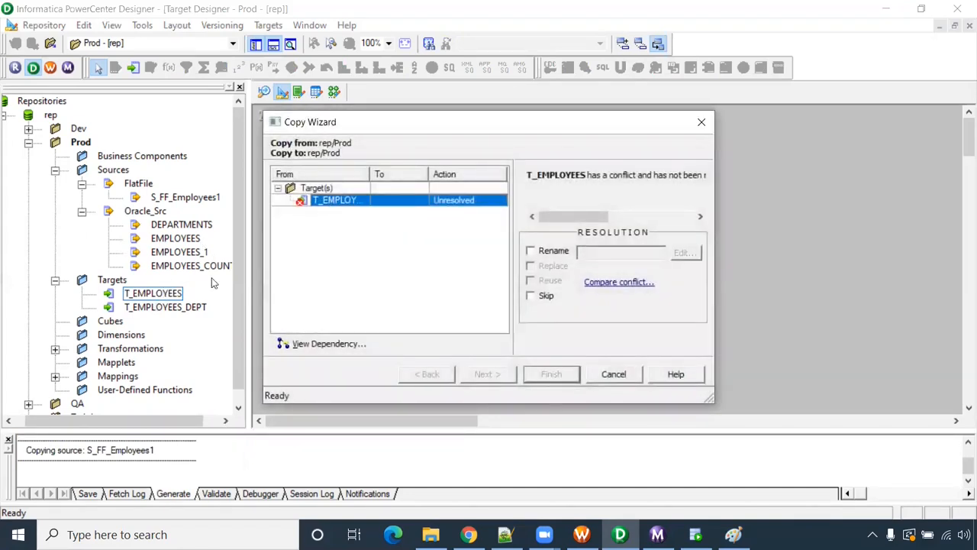
- Resolve the copy's name conflict by renaming the new target T_FF_TC_EMPLOYEES
{"action": "left_click", "coordinate": [531, 250]}
{"action": "left_click", "coordinate": [684, 252]}
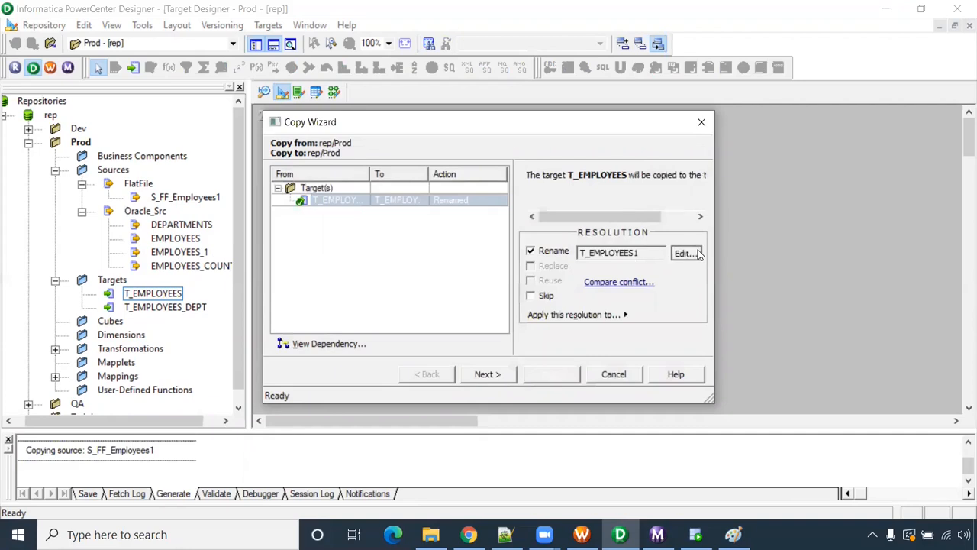
{"action": "left_click", "coordinate": [416, 291]}
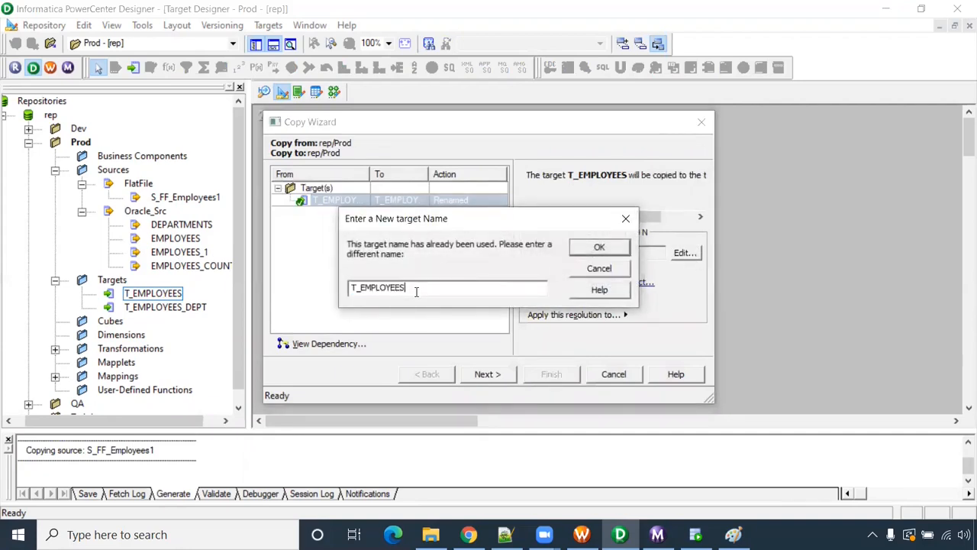
{"action": "left_click", "coordinate": [362, 289]}
{"action": "type", "text": "FF_TC_"}
{"action": "left_click", "coordinate": [496, 286]}
{"action": "left_click", "coordinate": [600, 246]}
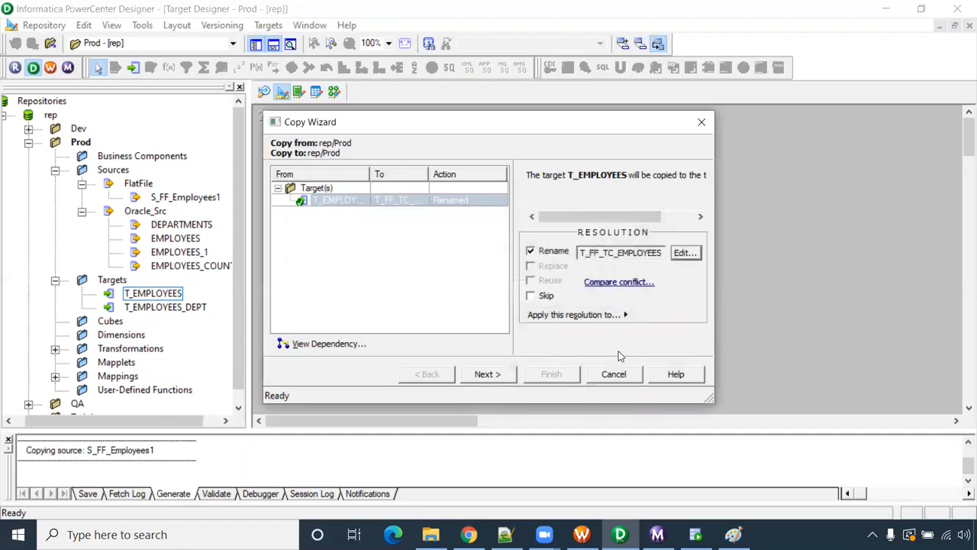
- Finish the copy wizard and place the T_FF_TC_EMPLOYEES target in the Target Designer workspace
{"action": "left_click", "coordinate": [510, 376]}
{"action": "left_click", "coordinate": [551, 374]}
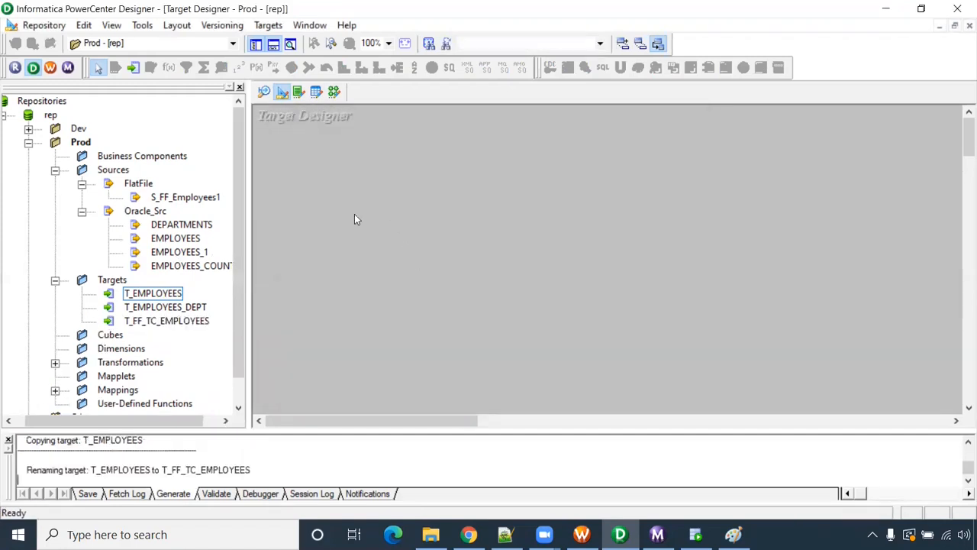
{"action": "left_click_drag", "start_coordinate": [169, 321], "coordinate": [293, 181]}
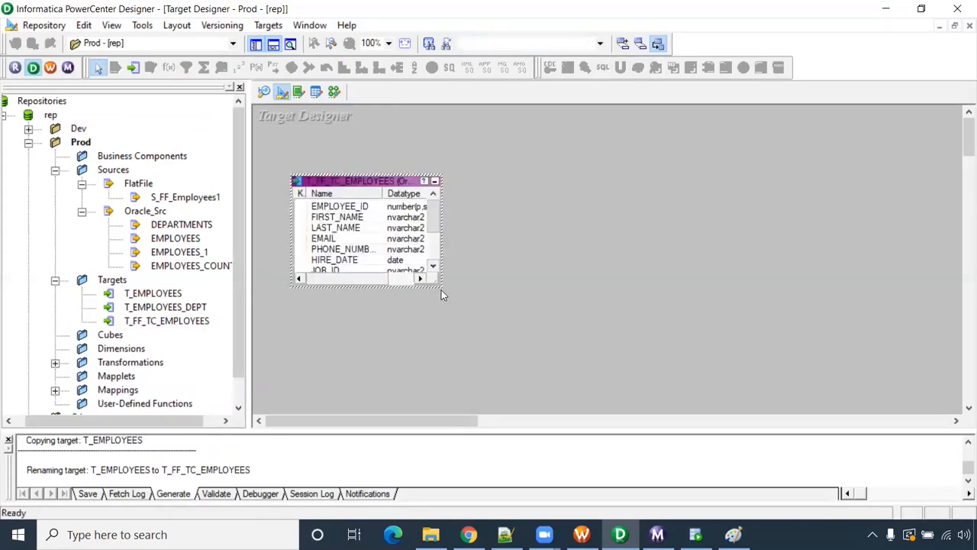
- Enlarge and reposition the T_FF_TC_EMPLOYEES target in the workspace, and change its database type to Flat File
{"action": "left_click_drag", "start_coordinate": [443, 288], "coordinate": [527, 402]}
{"action": "left_click_drag", "start_coordinate": [416, 183], "coordinate": [452, 157]}
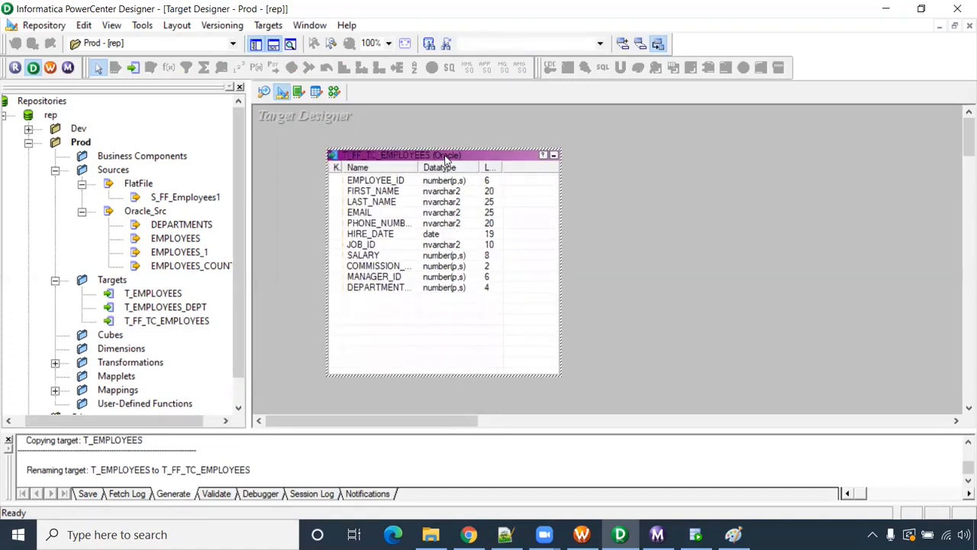
{"action": "double_click", "coordinate": [443, 157]}
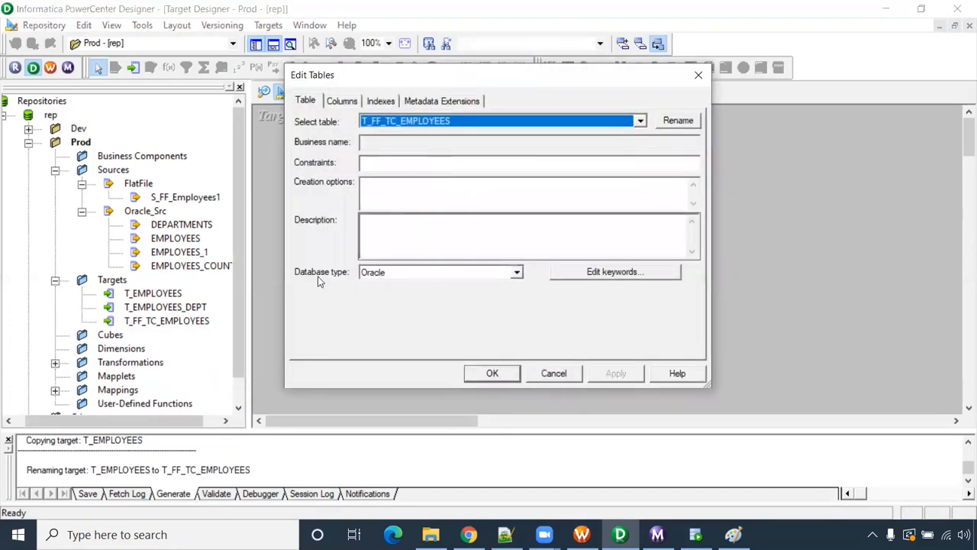
{"action": "left_click", "coordinate": [419, 275]}
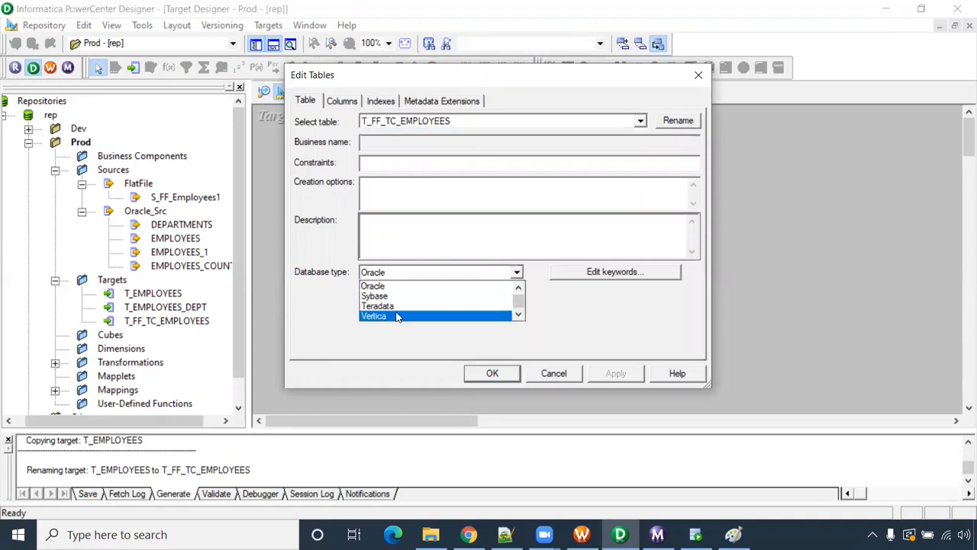
{"action": "scroll", "coordinate": [397, 316], "scroll_direction": "up", "scroll_amount": 2}
{"action": "left_click", "coordinate": [396, 287]}
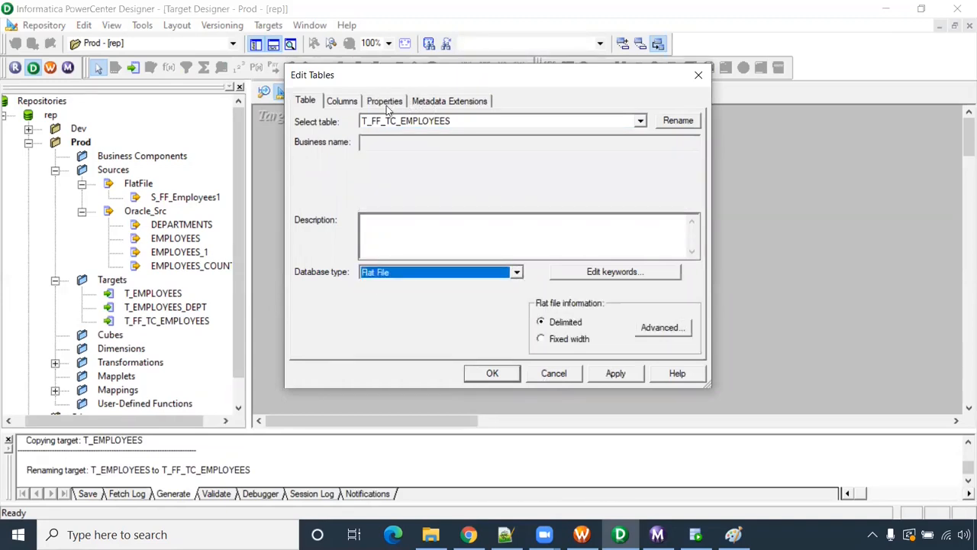
- Add a string column named COUNTRY with precision 100 after DEPARTMENT_ID in the T_FF_TC_EMPLOYEES target
{"action": "left_click", "coordinate": [342, 101]}
{"action": "left_click_drag", "start_coordinate": [694, 215], "coordinate": [691, 260]}
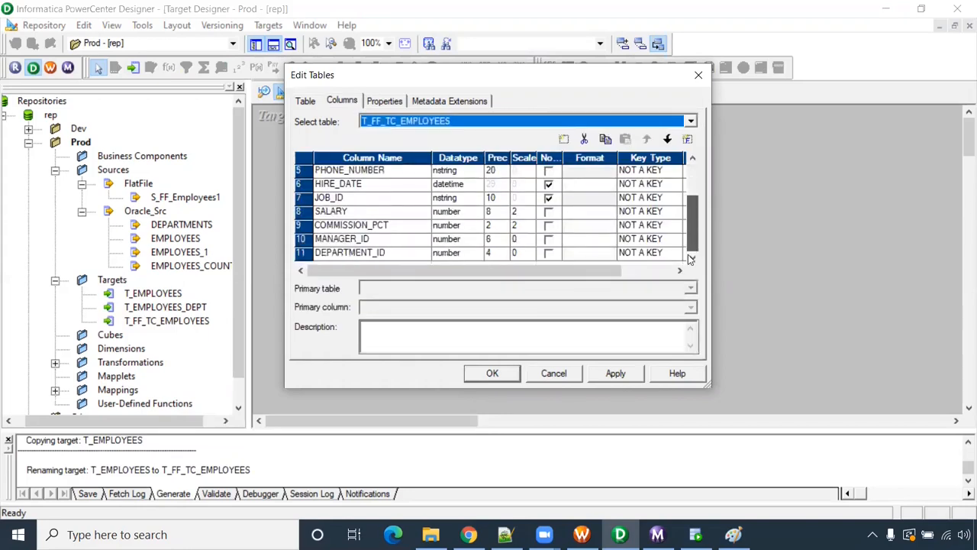
{"action": "left_click", "coordinate": [386, 253]}
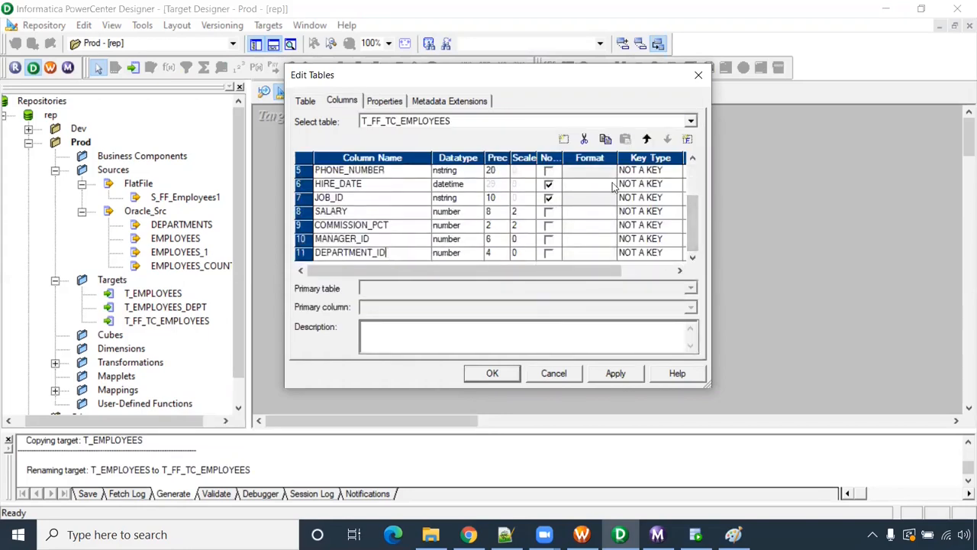
{"action": "left_click", "coordinate": [565, 139]}
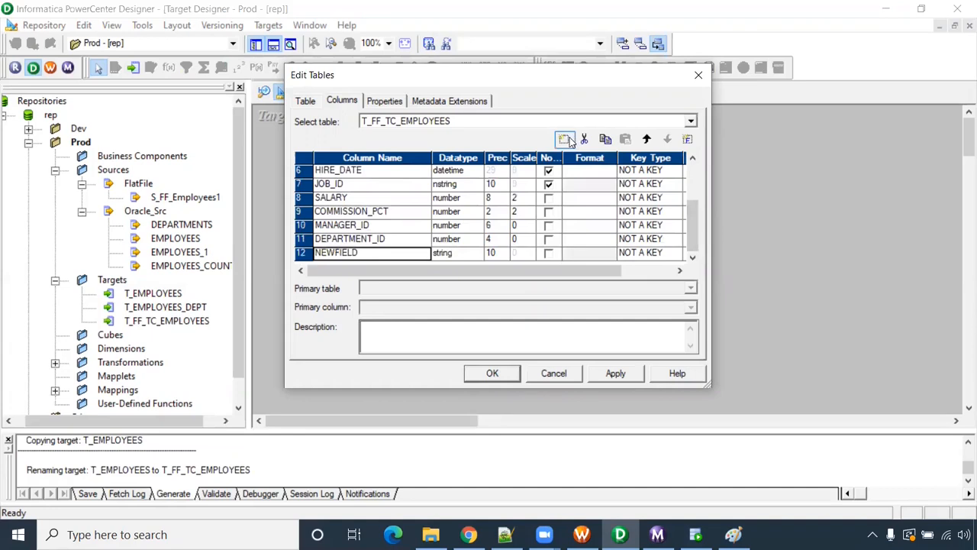
{"action": "left_click", "coordinate": [349, 253]}
{"action": "double_click", "coordinate": [349, 254]}
{"action": "type", "text": "COUNTRY"}
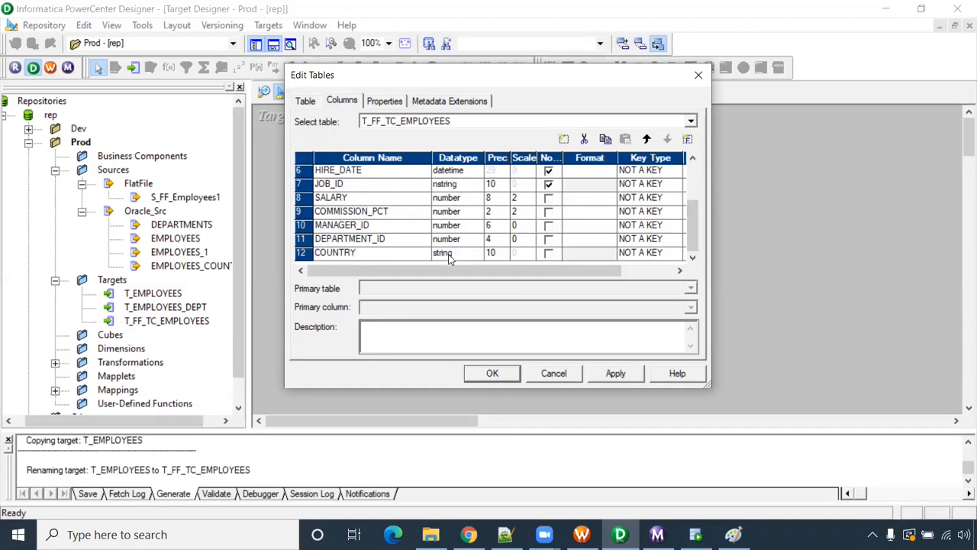
{"action": "left_click", "coordinate": [500, 255]}
{"action": "left_click", "coordinate": [676, 271]}
{"action": "left_click_drag", "start_coordinate": [655, 274], "coordinate": [473, 279]}
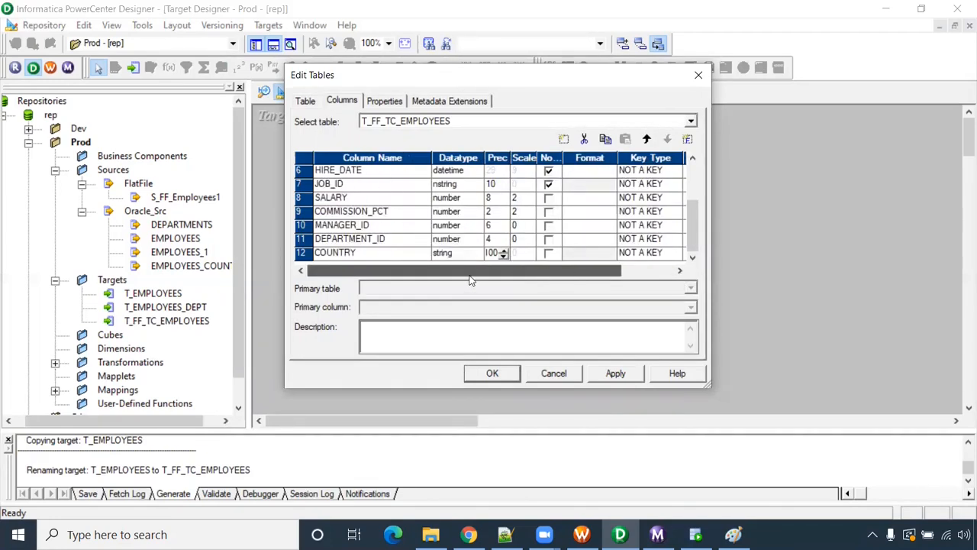
- Add the special FileName column to the T_FF_TC_EMPLOYEES target, apply the table edits and save the repository changes
{"action": "left_click", "coordinate": [733, 534]}
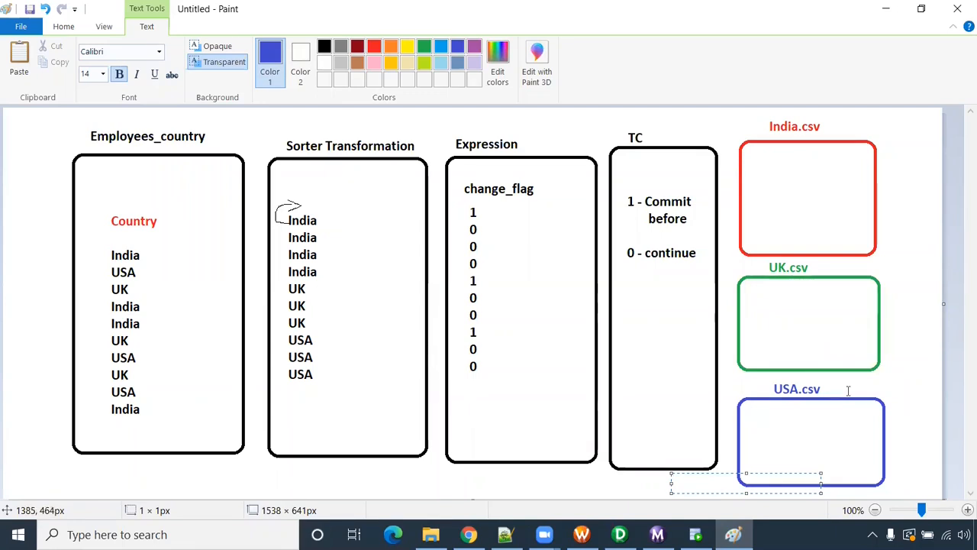
{"action": "key", "text": "alt+Tab"}
{"action": "left_click", "coordinate": [341, 252]}
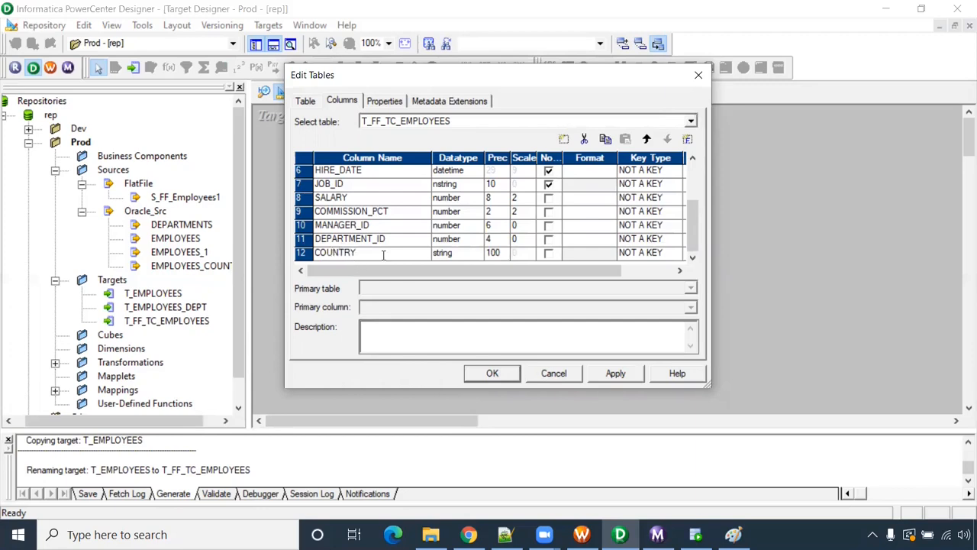
{"action": "left_click", "coordinate": [686, 141]}
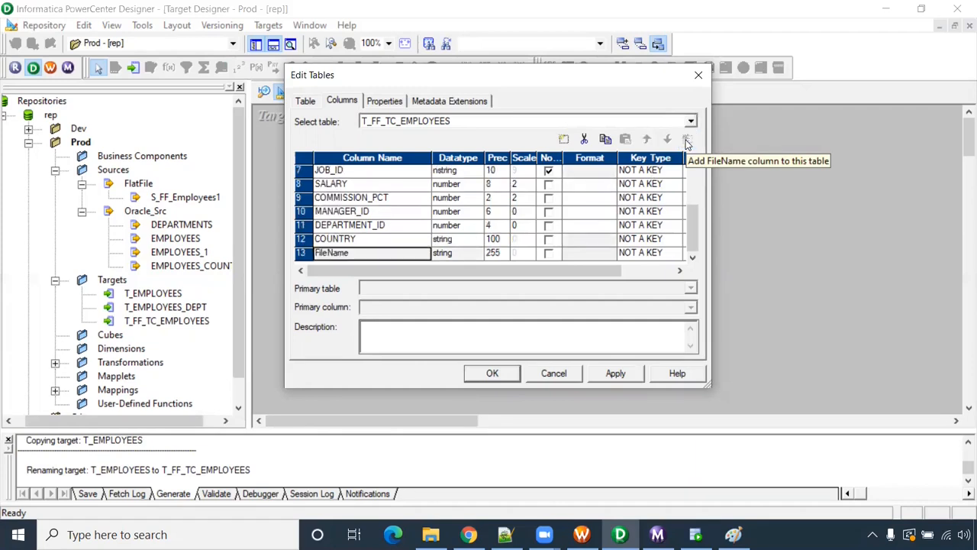
{"action": "left_click", "coordinate": [354, 246]}
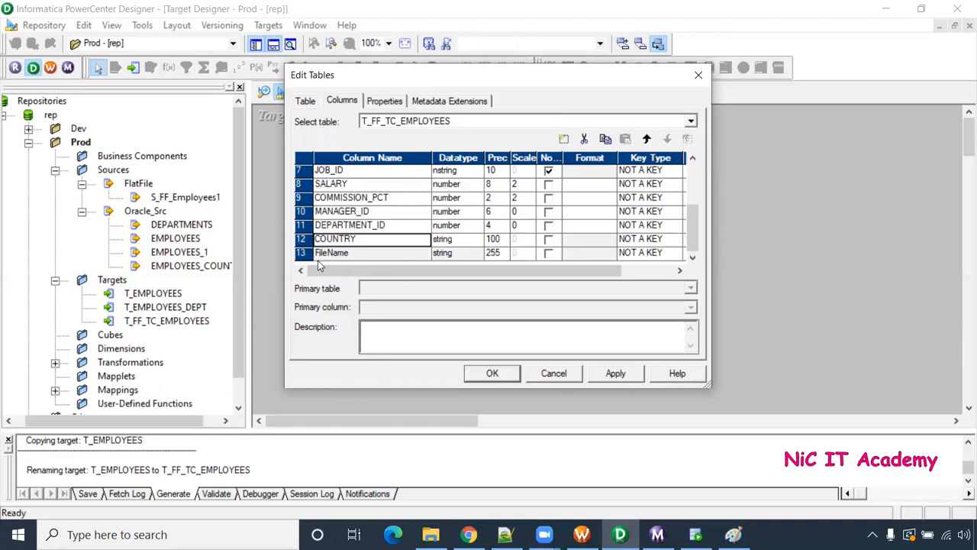
{"action": "left_click", "coordinate": [629, 373]}
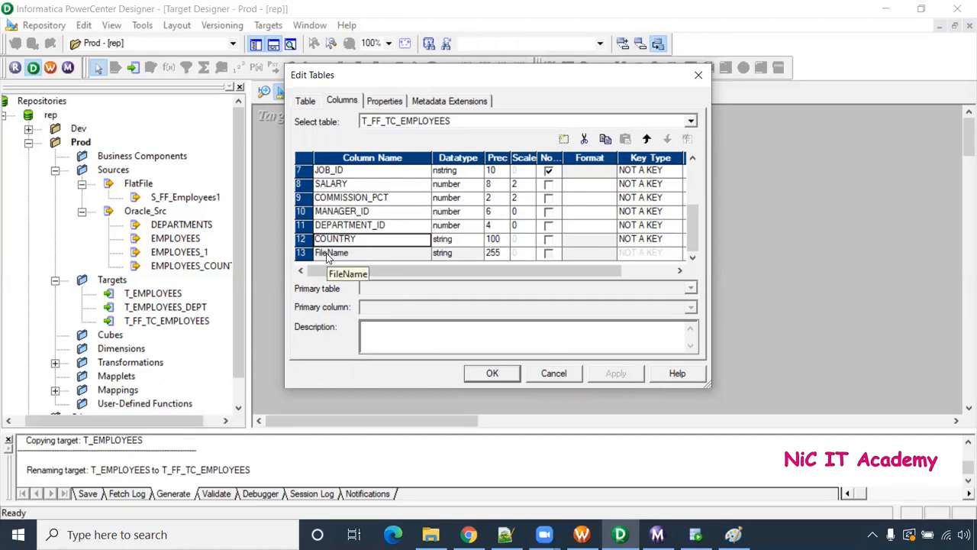
{"action": "left_click", "coordinate": [492, 373]}
{"action": "key", "text": "ctrl+s"}
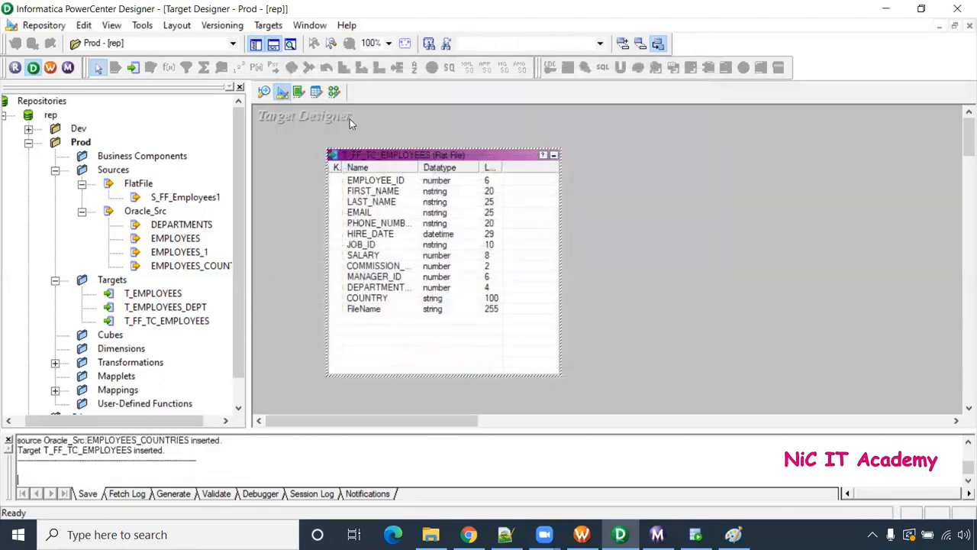
- Create a new mapping named m_Transaction_control_dynamic_file in the Mapping Designer
{"action": "left_click", "coordinate": [334, 91]}
{"action": "left_click", "coordinate": [274, 25]}
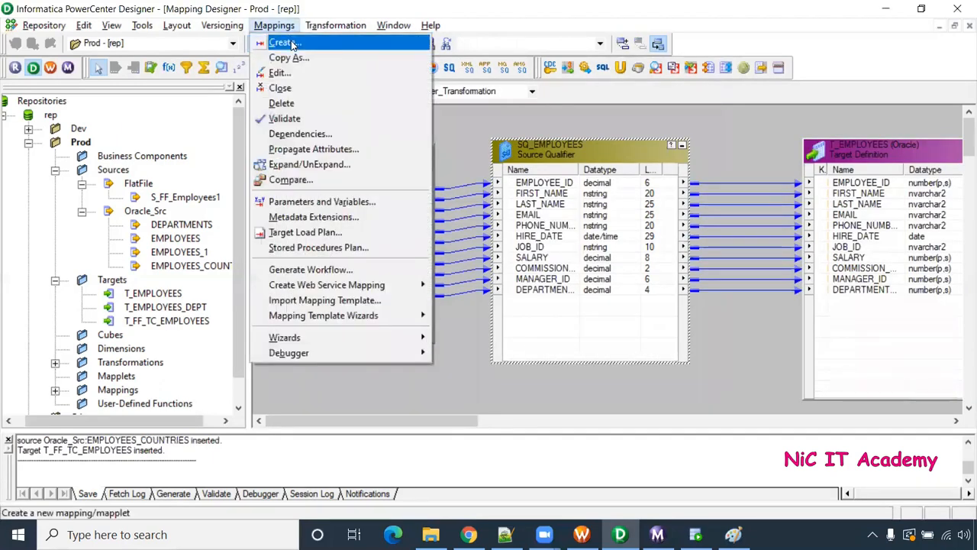
{"action": "left_click", "coordinate": [284, 38]}
{"action": "type", "text": "m_Transaction_control_dy"}
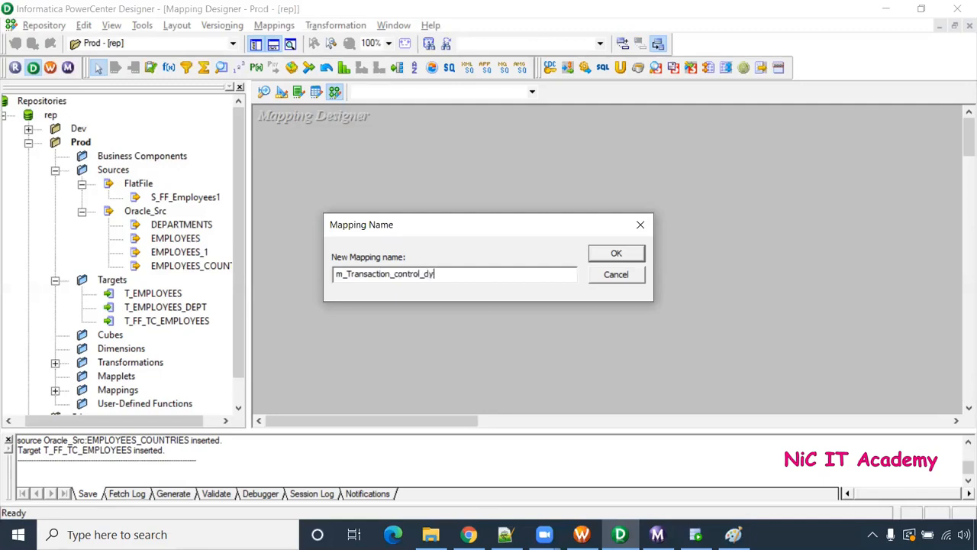
{"action": "type", "text": "mic_file"}
{"action": "left_click_drag", "start_coordinate": [474, 274], "coordinate": [337, 274]}
{"action": "key", "text": "Return"}
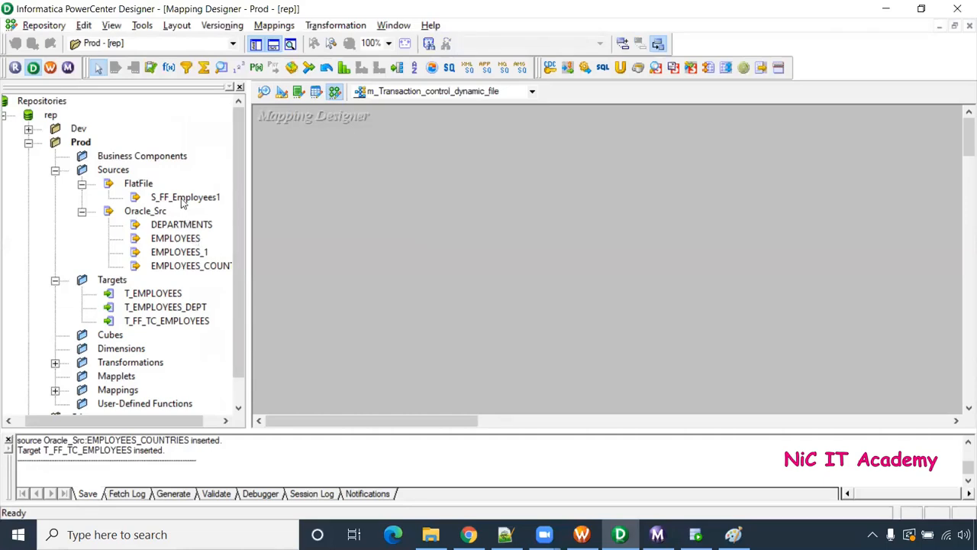
- Add the EMPLOYEES_COUNTRIES source to the mapping and place its source qualifier beside the source definition
{"action": "left_click", "coordinate": [192, 266]}
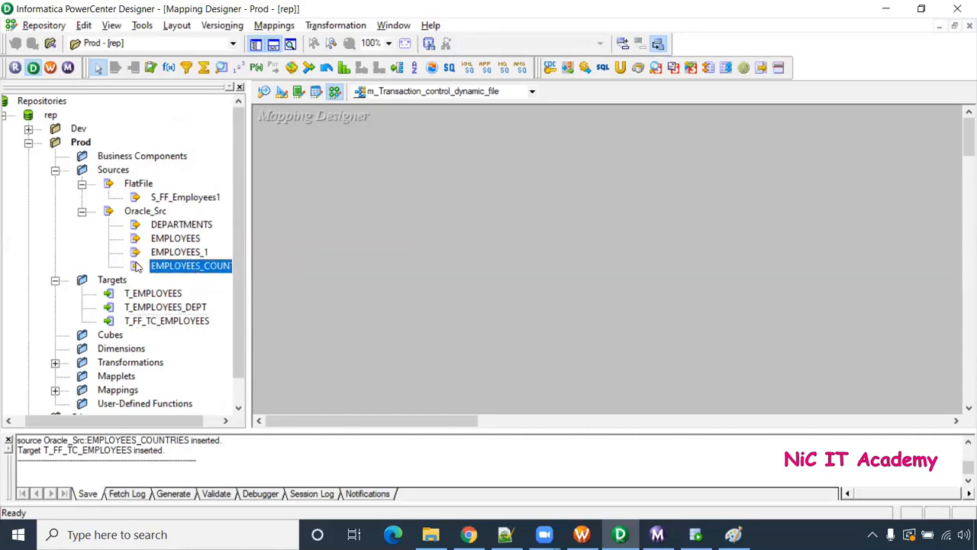
{"action": "left_click_drag", "start_coordinate": [101, 423], "coordinate": [119, 423]}
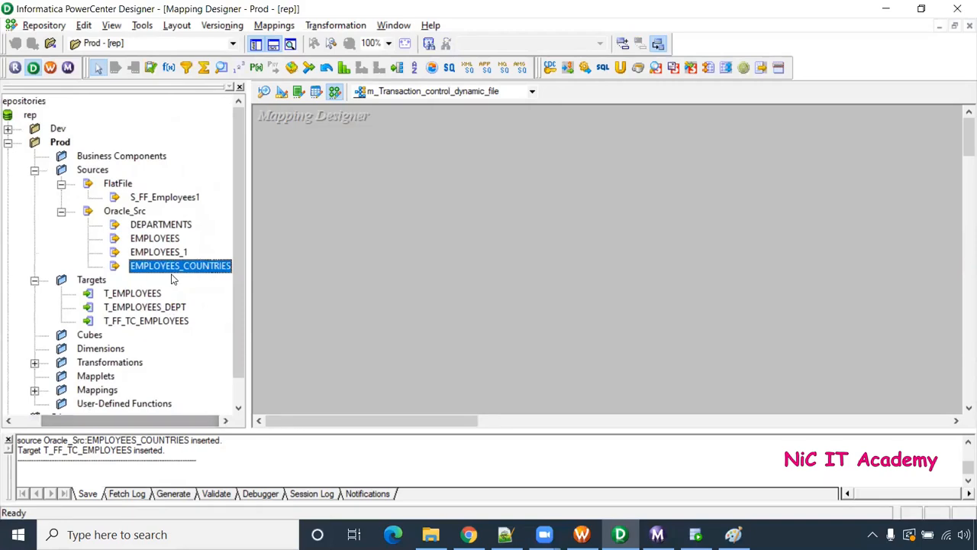
{"action": "left_click_drag", "start_coordinate": [175, 267], "coordinate": [297, 171]}
{"action": "left_click_drag", "start_coordinate": [355, 184], "coordinate": [340, 176]}
{"action": "left_click", "coordinate": [445, 235]}
{"action": "left_click_drag", "start_coordinate": [445, 235], "coordinate": [540, 175]}
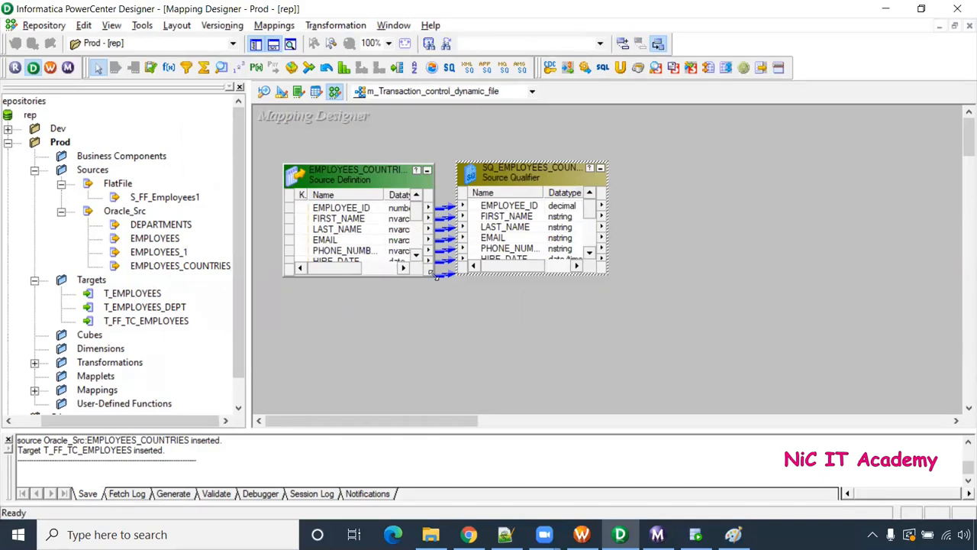
- Enlarge the EMPLOYEES_COUNTRIES source definition and its source qualifier to show all ports, and space them apart
{"action": "left_click_drag", "start_coordinate": [435, 276], "coordinate": [438, 381]}
{"action": "left_click", "coordinate": [344, 325]}
{"action": "left_click_drag", "start_coordinate": [605, 271], "coordinate": [641, 386]}
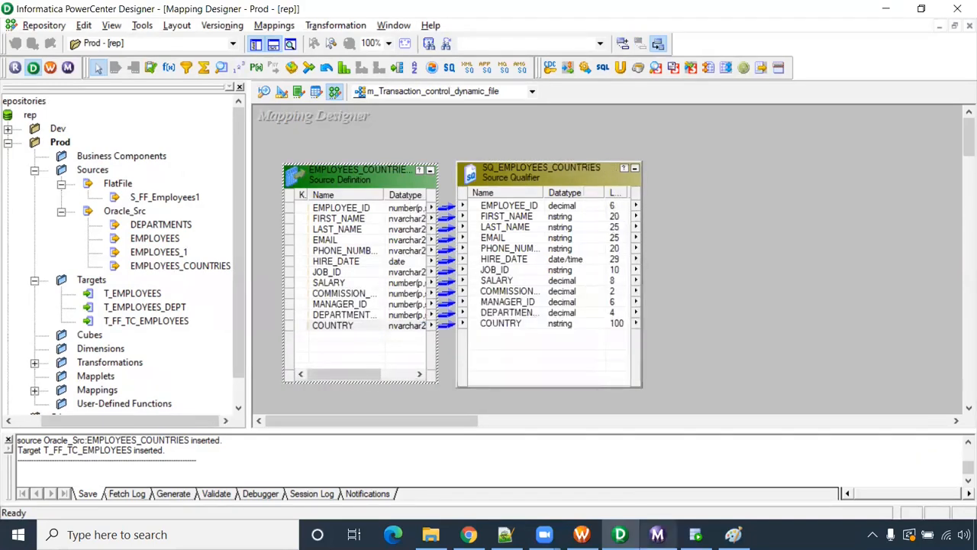
{"action": "left_click_drag", "start_coordinate": [374, 175], "coordinate": [351, 172]}
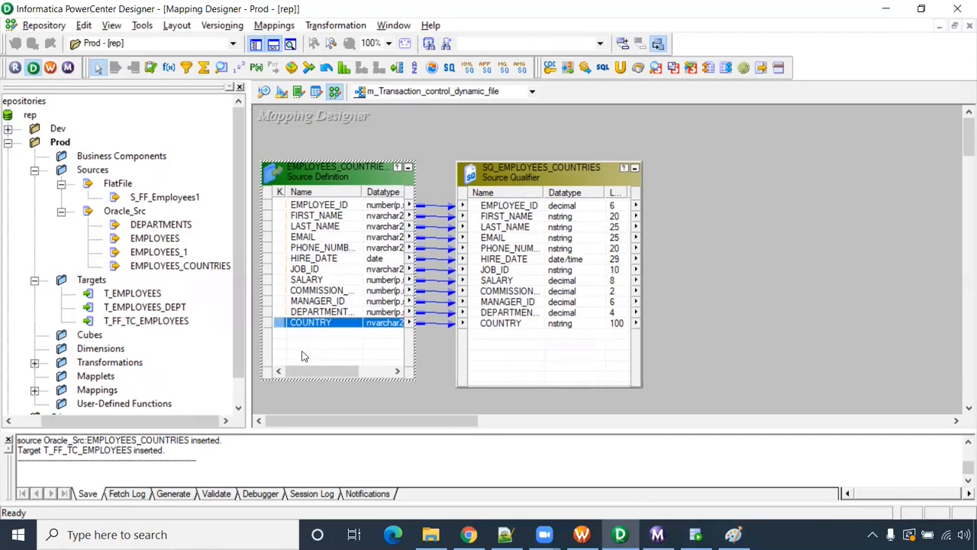
- Add a Sorter transformation beside the source qualifier and link all source qualifier ports into it
{"action": "left_click", "coordinate": [415, 68]}
{"action": "left_click_drag", "start_coordinate": [670, 147], "coordinate": [836, 400]}
{"action": "right_click", "coordinate": [536, 206]}
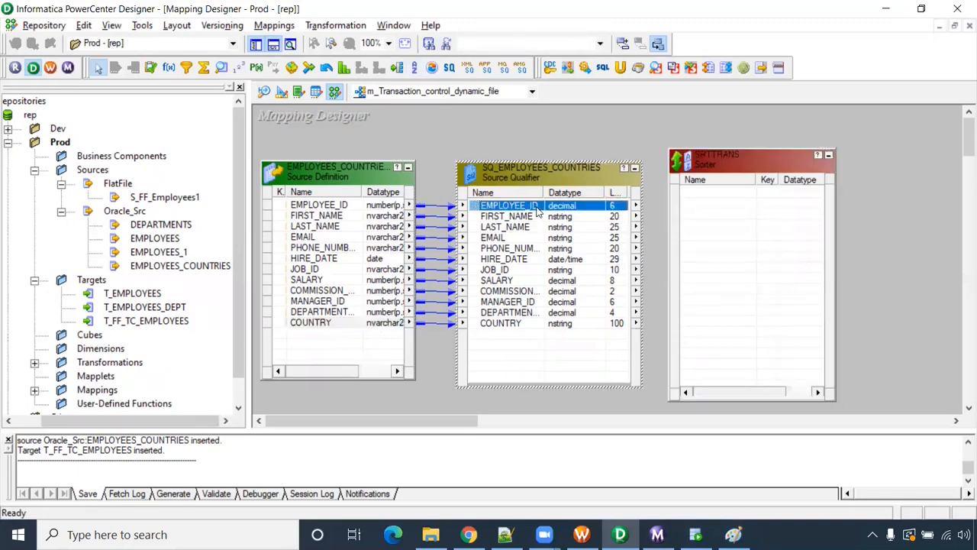
{"action": "left_click", "coordinate": [553, 219]}
{"action": "left_click_drag", "start_coordinate": [534, 214], "coordinate": [724, 208]}
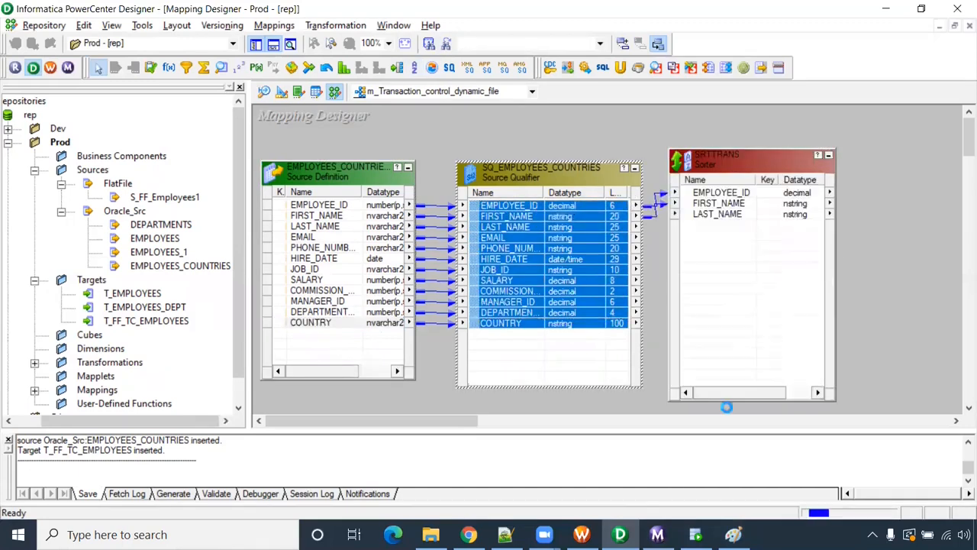
- Set COUNTRY as the sort key in the Sorter transformation and apply the change
{"action": "left_click_drag", "start_coordinate": [454, 421], "coordinate": [522, 424]}
{"action": "left_click_drag", "start_coordinate": [497, 316], "coordinate": [513, 320]}
{"action": "double_click", "coordinate": [513, 320]}
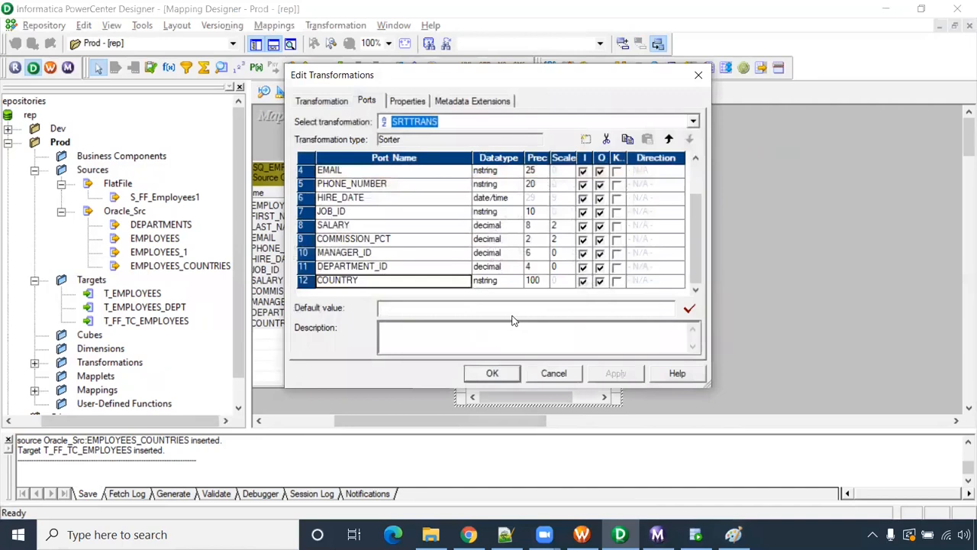
{"action": "left_click", "coordinate": [617, 281]}
{"action": "left_click", "coordinate": [620, 374]}
{"action": "left_click", "coordinate": [488, 374]}
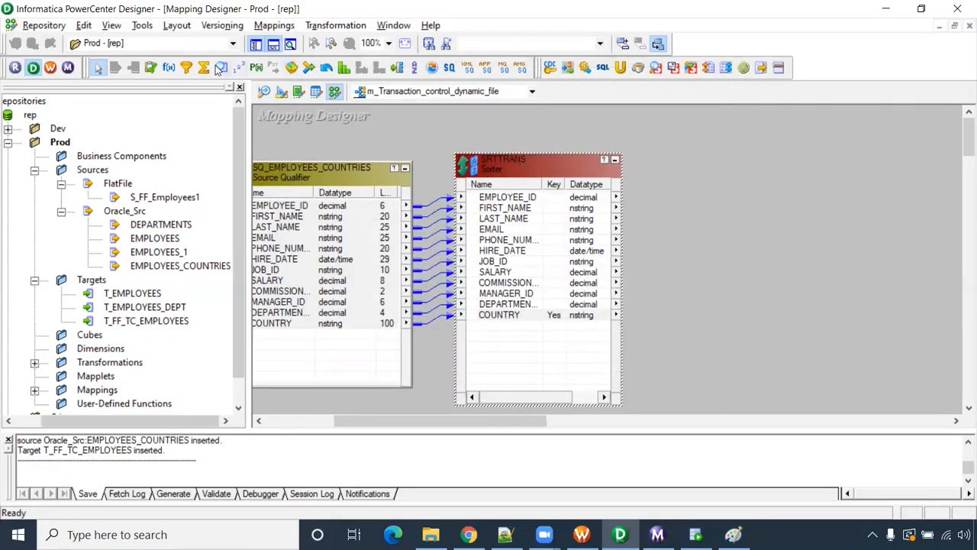
- Add an Expression transformation beside the Sorter and link all Sorter ports into it
{"action": "left_click", "coordinate": [169, 67]}
{"action": "left_click_drag", "start_coordinate": [638, 137], "coordinate": [792, 403]}
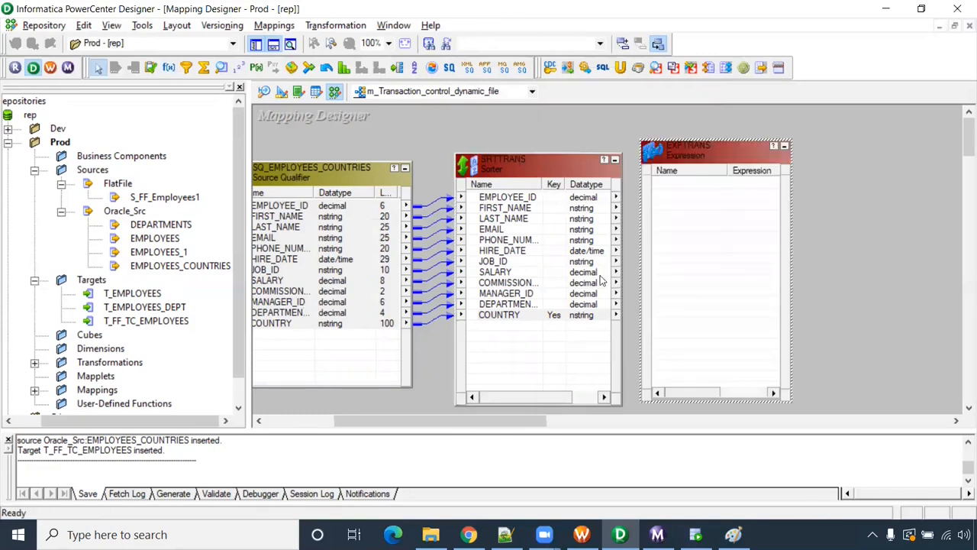
{"action": "left_click", "coordinate": [535, 200]}
{"action": "right_click", "coordinate": [535, 200]}
{"action": "left_click", "coordinate": [565, 206]}
{"action": "left_click_drag", "start_coordinate": [526, 203], "coordinate": [684, 200]}
- Add a port named v_change_flag after COUNTRY in the Expression transformation and make it a variable port
{"action": "left_click_drag", "start_coordinate": [529, 421], "coordinate": [587, 423]}
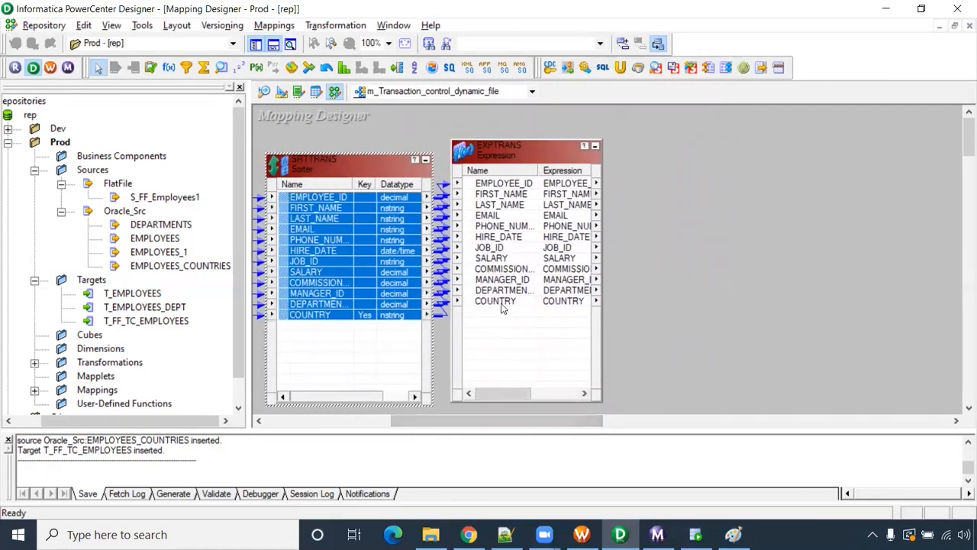
{"action": "double_click", "coordinate": [503, 305]}
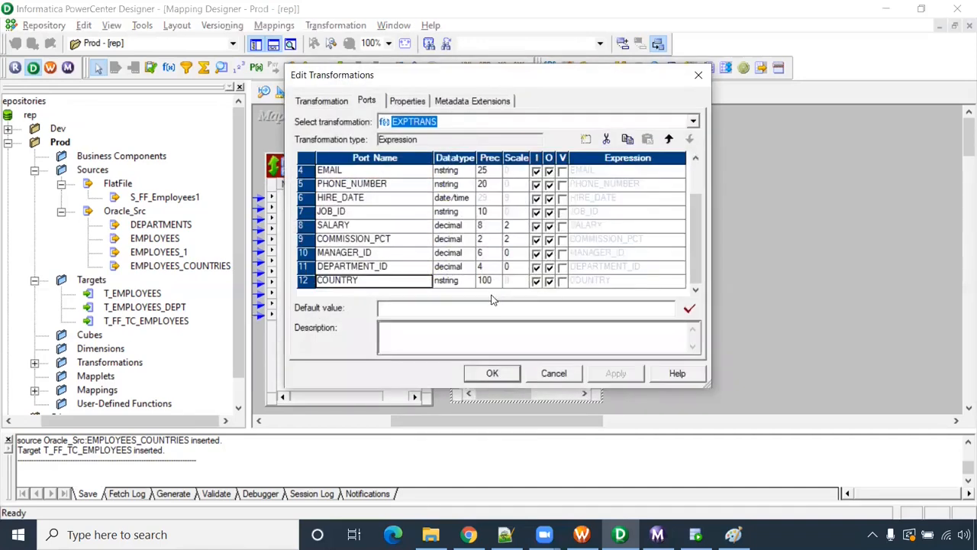
{"action": "left_click", "coordinate": [585, 140]}
{"action": "left_click_drag", "start_coordinate": [362, 282], "coordinate": [313, 281]}
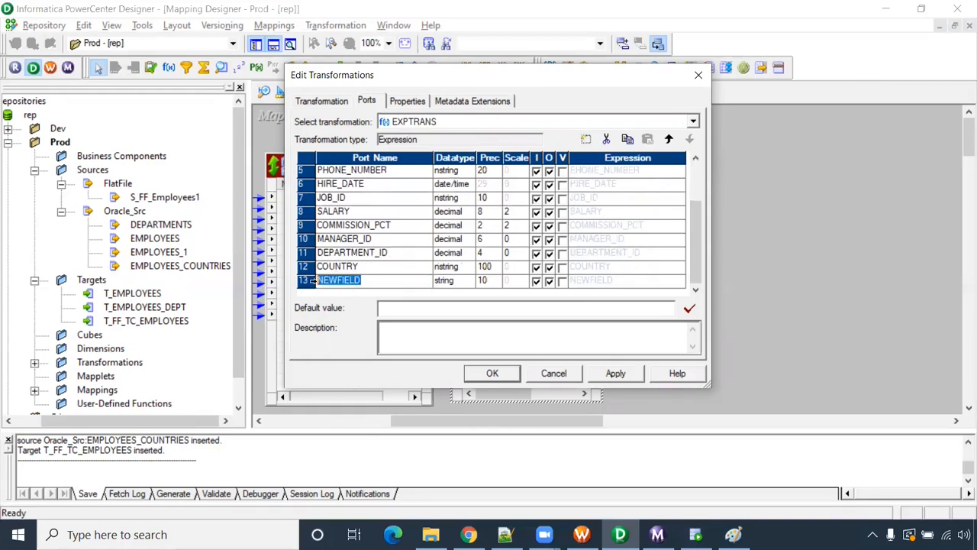
{"action": "type", "text": "v_change_flag"}
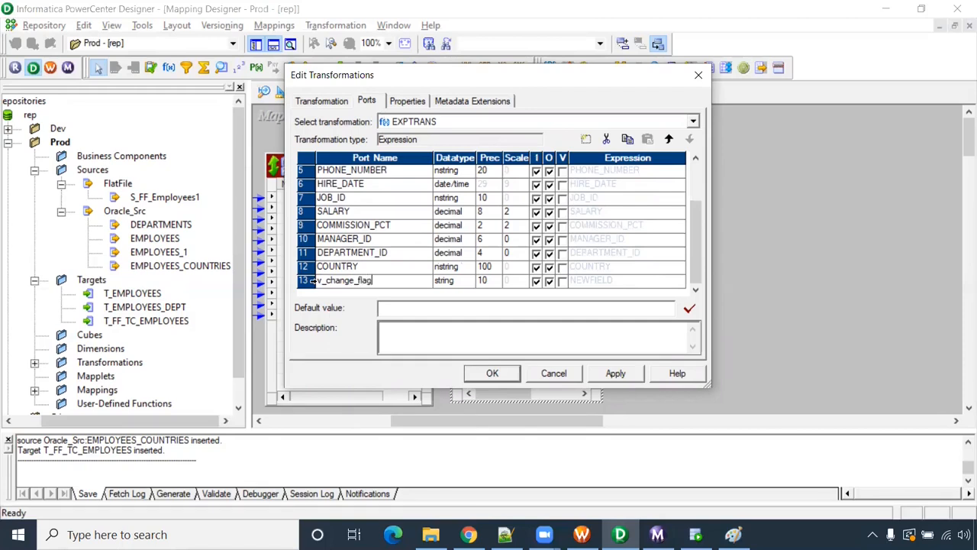
{"action": "left_click", "coordinate": [735, 535]}
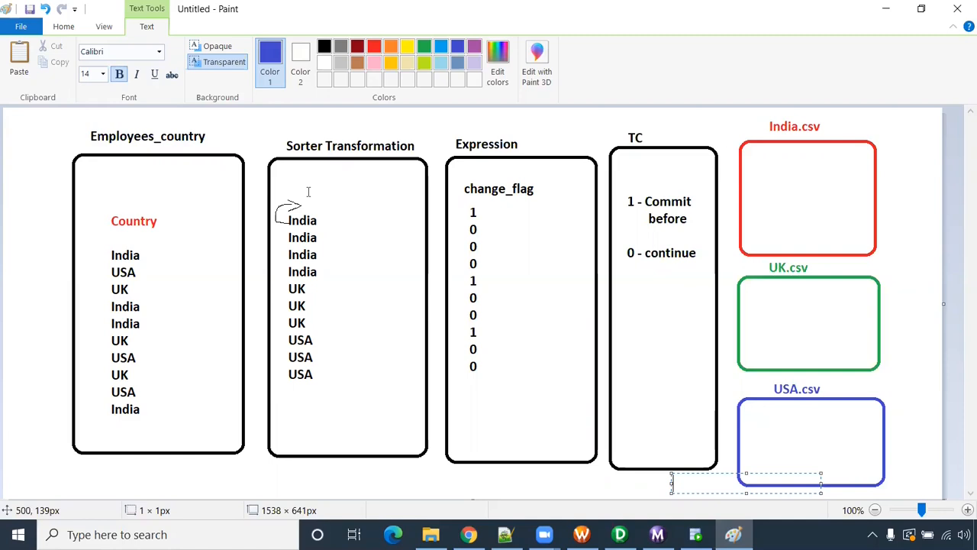
{"action": "key", "text": "alt+Tab"}
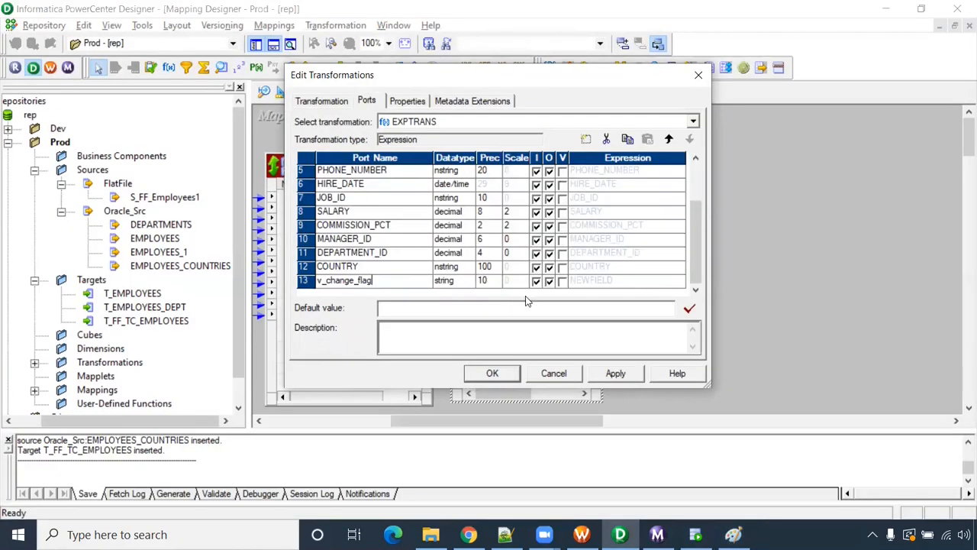
{"action": "left_click", "coordinate": [562, 281]}
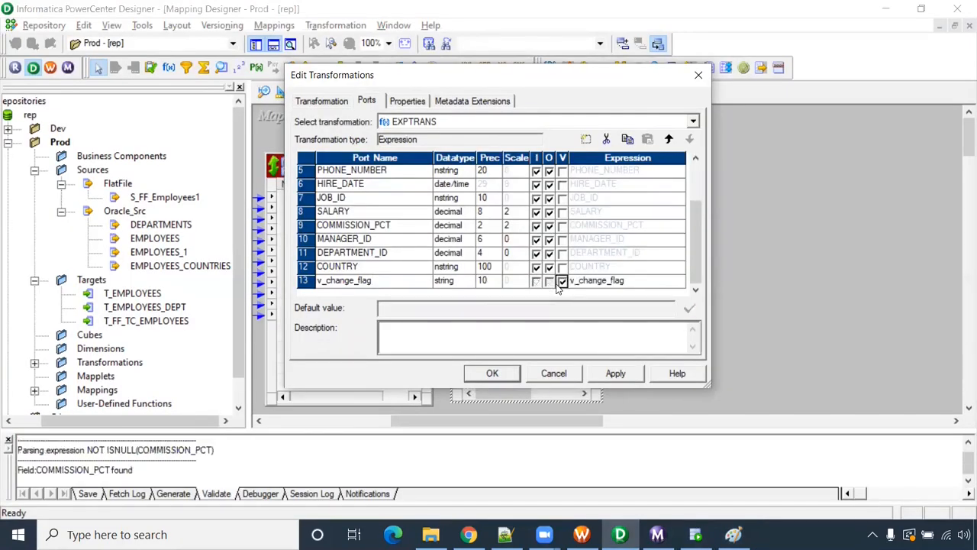
- Make the v_change_flag port an integer and replace its expression with IIF(COUNTRY!=prev_COUNTRY,1,0)
{"action": "left_click", "coordinate": [467, 281]}
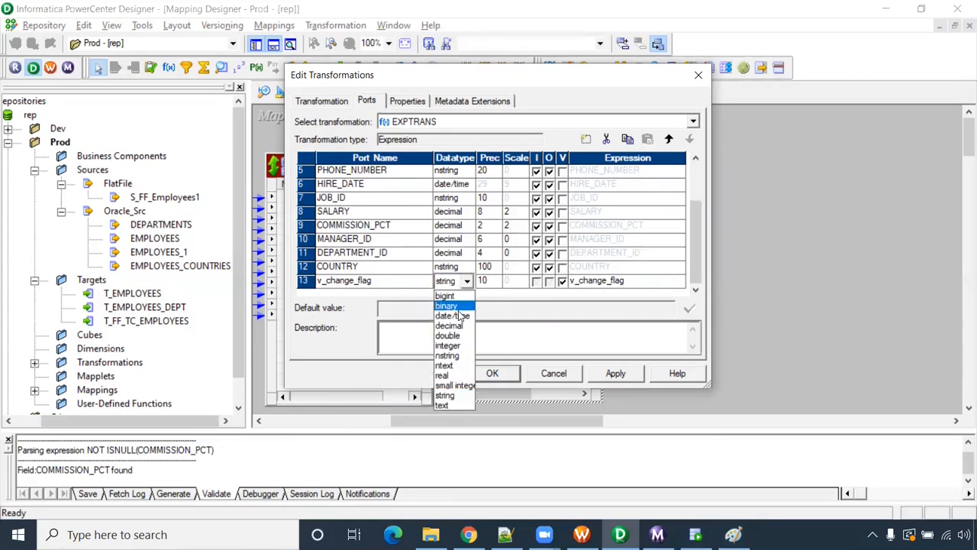
{"action": "left_click", "coordinate": [448, 345]}
{"action": "left_click", "coordinate": [681, 282]}
{"action": "left_click", "coordinate": [680, 281]}
{"action": "left_click_drag", "start_coordinate": [418, 153], "coordinate": [310, 144]}
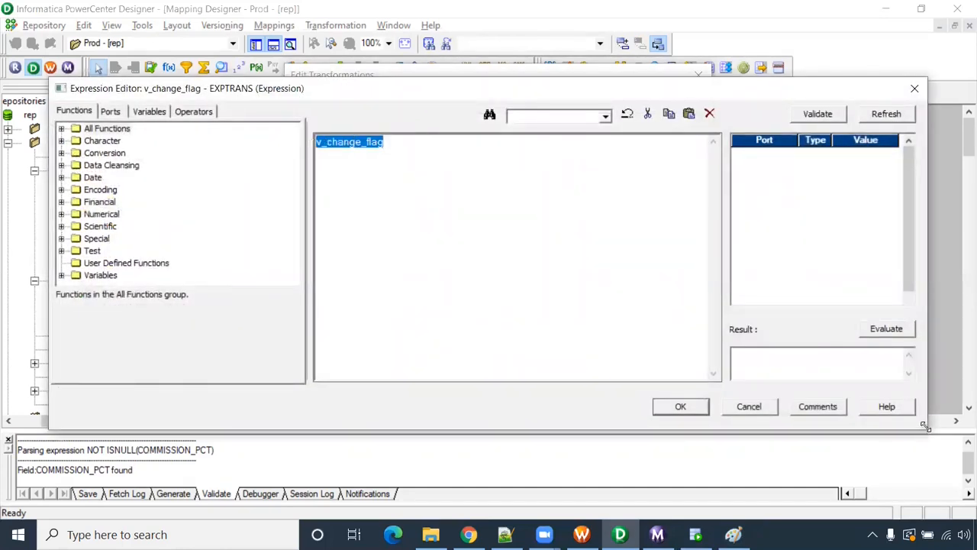
{"action": "left_click_drag", "start_coordinate": [925, 429], "coordinate": [849, 477]}
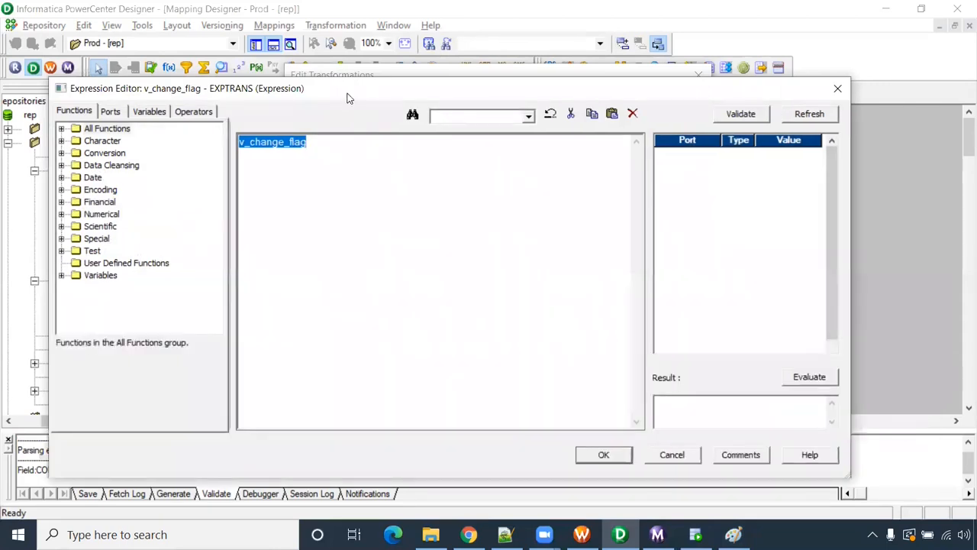
{"action": "left_click_drag", "start_coordinate": [354, 99], "coordinate": [433, 100]}
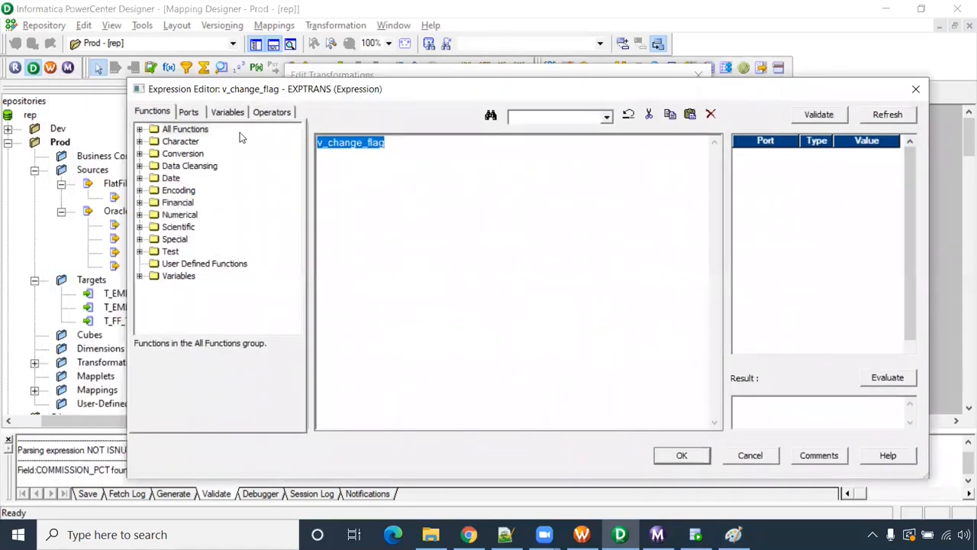
{"action": "left_click", "coordinate": [189, 112]}
{"action": "key", "text": "BackSpace"}
{"action": "type", "text": "IIF"}
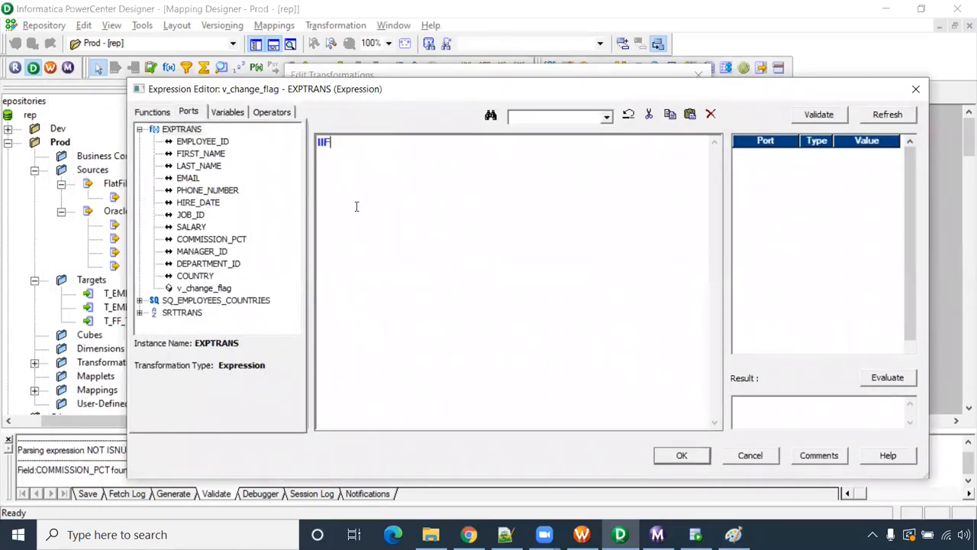
{"action": "type", "text": "("}
{"action": "double_click", "coordinate": [208, 277]}
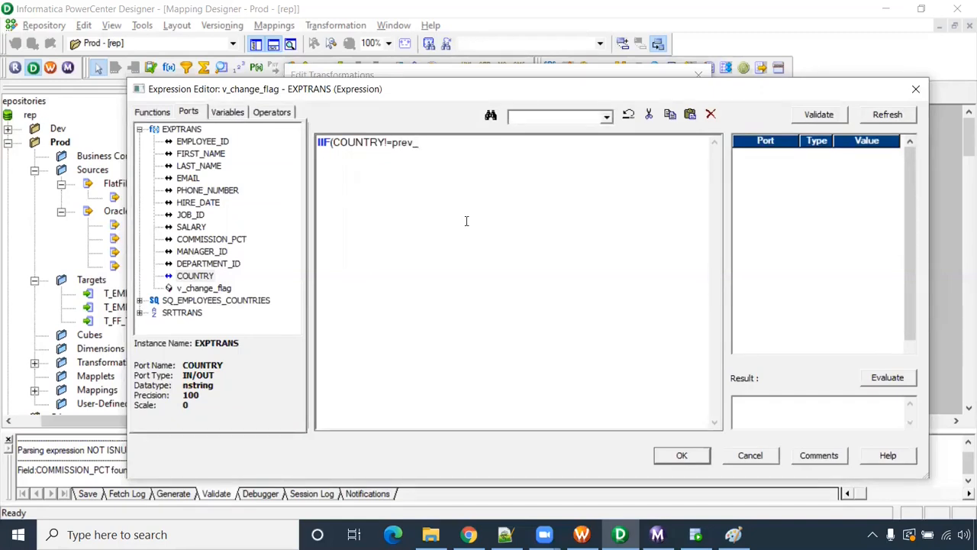
{"action": "double_click", "coordinate": [188, 279]}
{"action": "left_click_drag", "start_coordinate": [392, 143], "coordinate": [473, 142]}
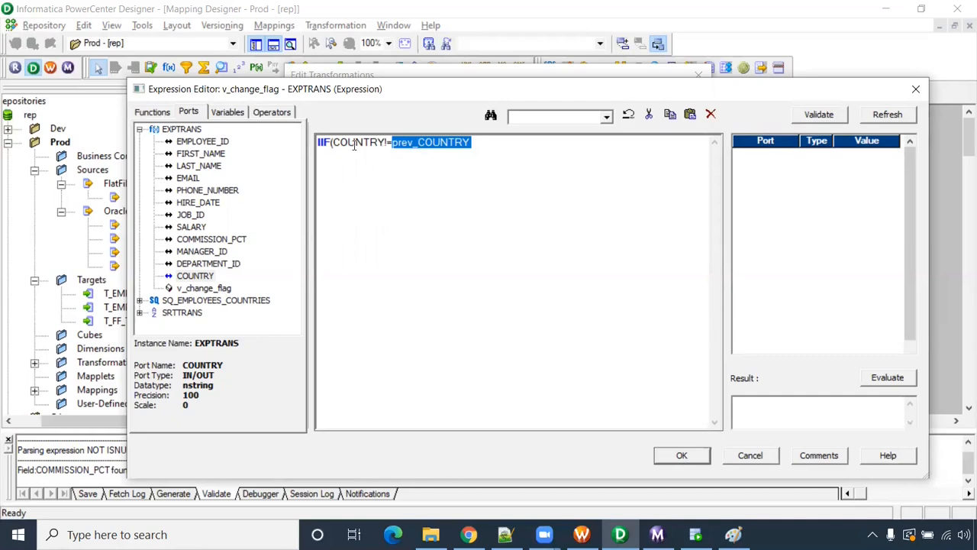
{"action": "left_click", "coordinate": [486, 196]}
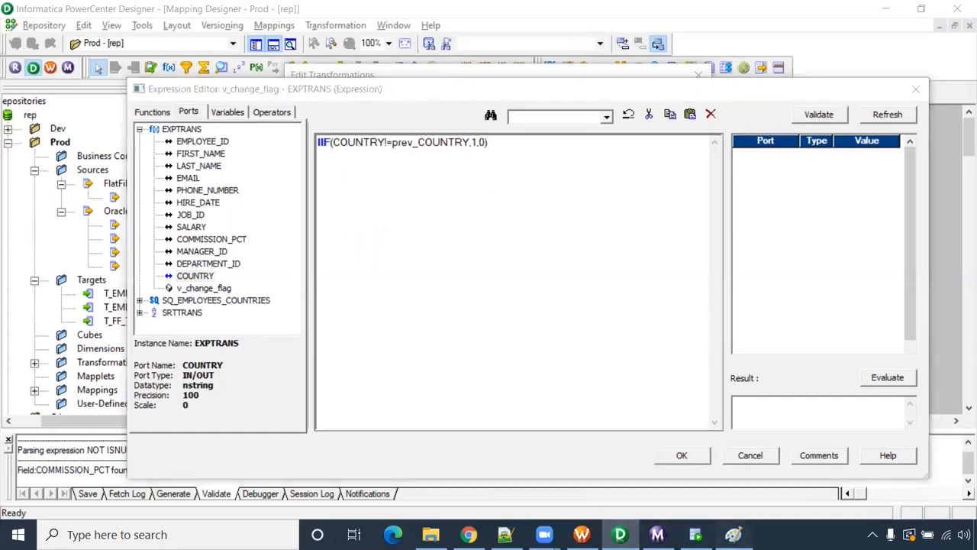
- Check the change flag diagram in Paint and save the v_change_flag expression, choosing to continue with it although it is invalid
{"action": "left_click", "coordinate": [733, 535]}
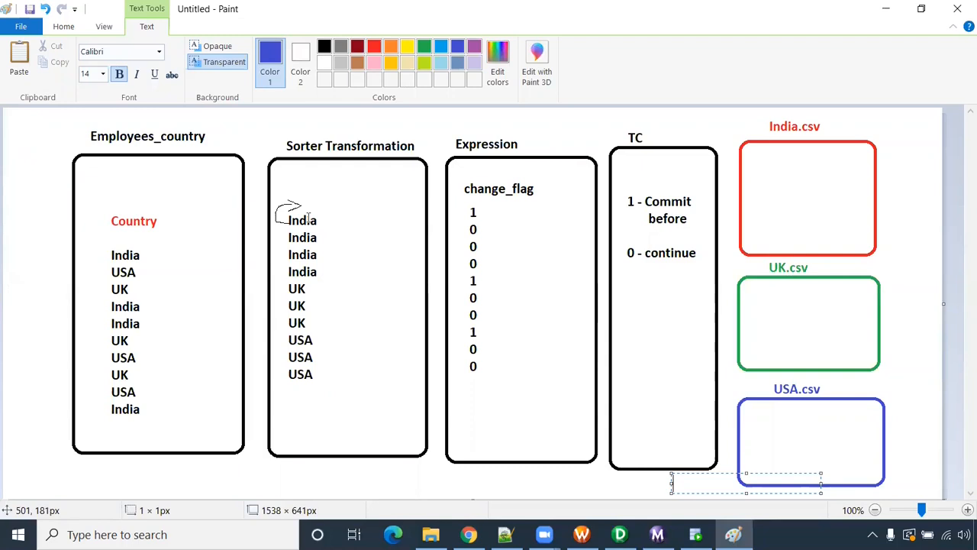
{"action": "key", "text": "alt+Tab"}
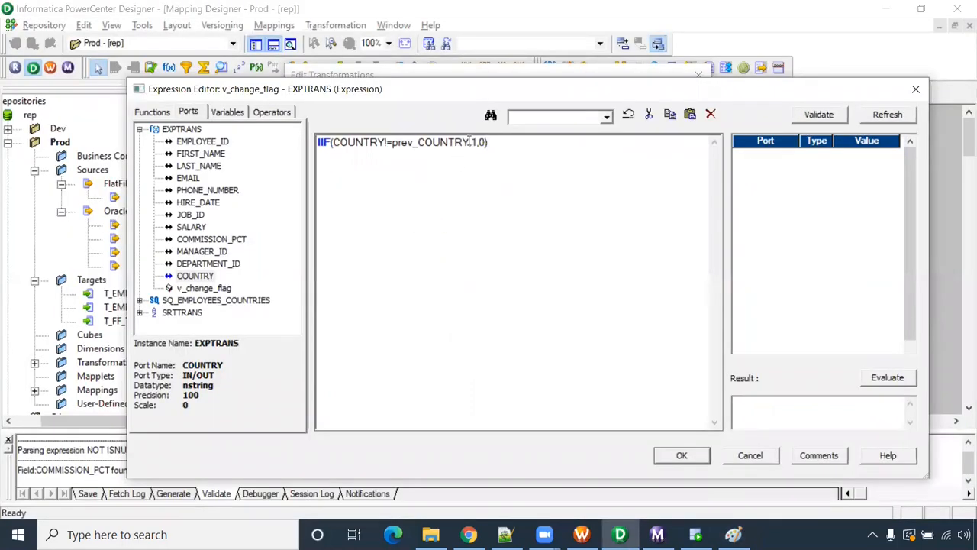
{"action": "left_click_drag", "start_coordinate": [469, 142], "coordinate": [397, 145]}
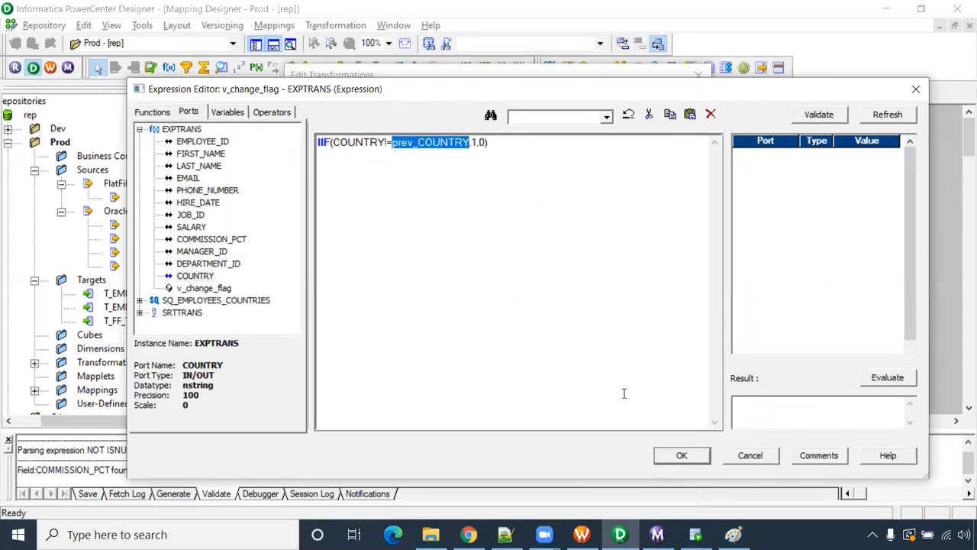
{"action": "left_click", "coordinate": [665, 458]}
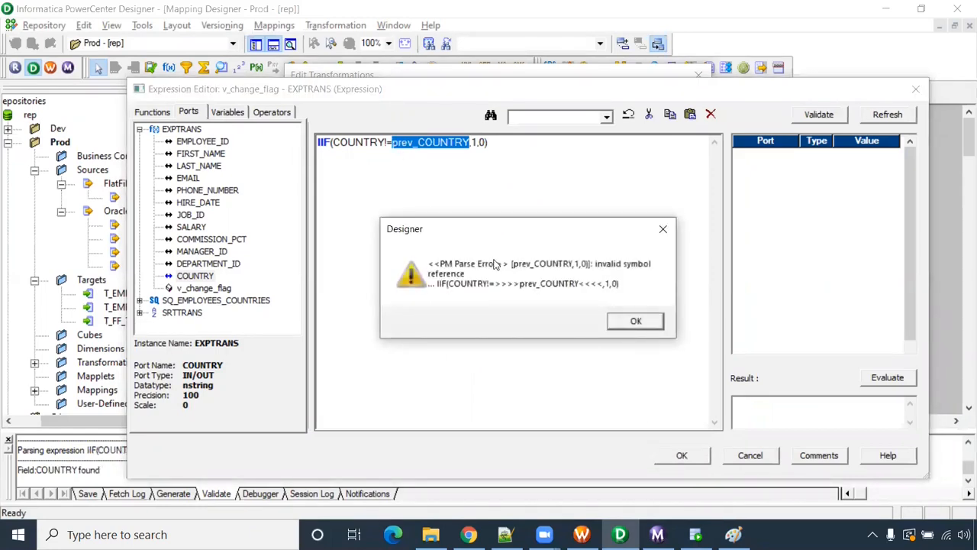
{"action": "left_click", "coordinate": [623, 320]}
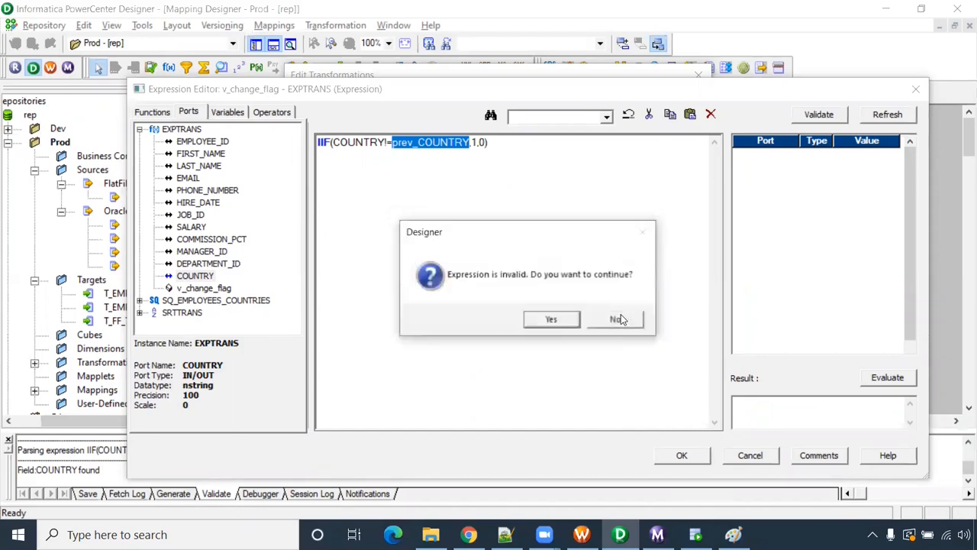
{"action": "left_click", "coordinate": [553, 320]}
- Add a port named prev_COUNTRY after v_change_flag in the Expression transformation
{"action": "left_click", "coordinate": [380, 283]}
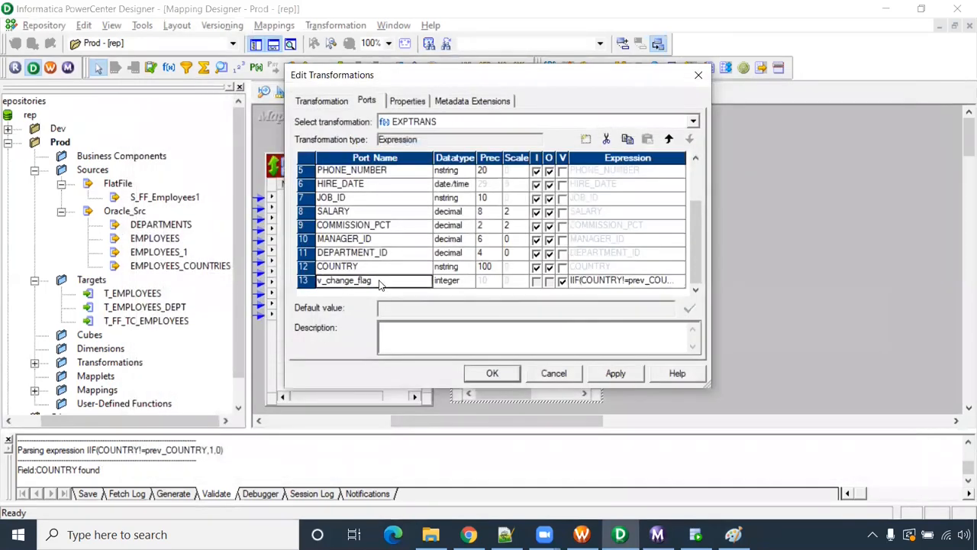
{"action": "left_click", "coordinate": [585, 139]}
{"action": "left_click", "coordinate": [303, 281]}
{"action": "type", "text": "prev_COUNTRY"}
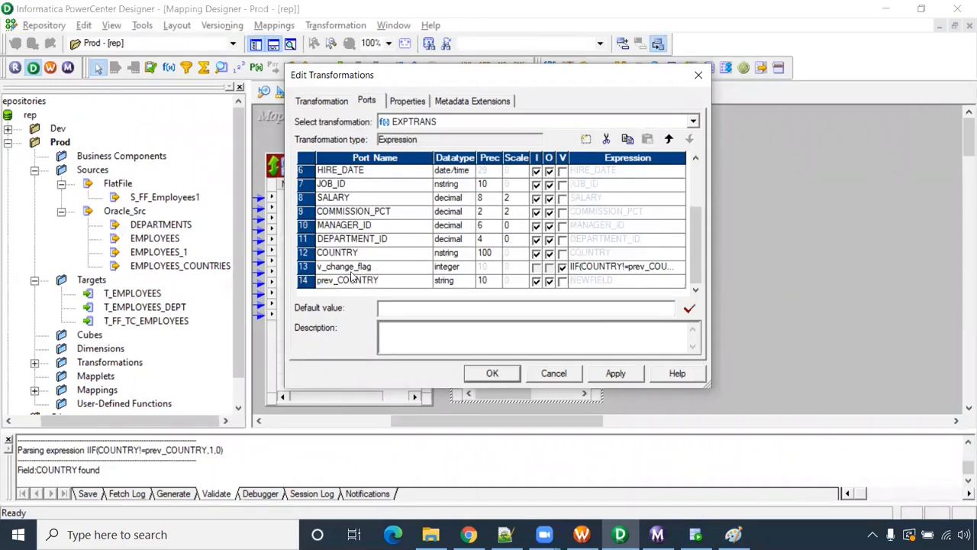
- Make prev_COUNTRY an nstring variable port with precision 100 and set its expression to COUNTRY
{"action": "left_click", "coordinate": [466, 281]}
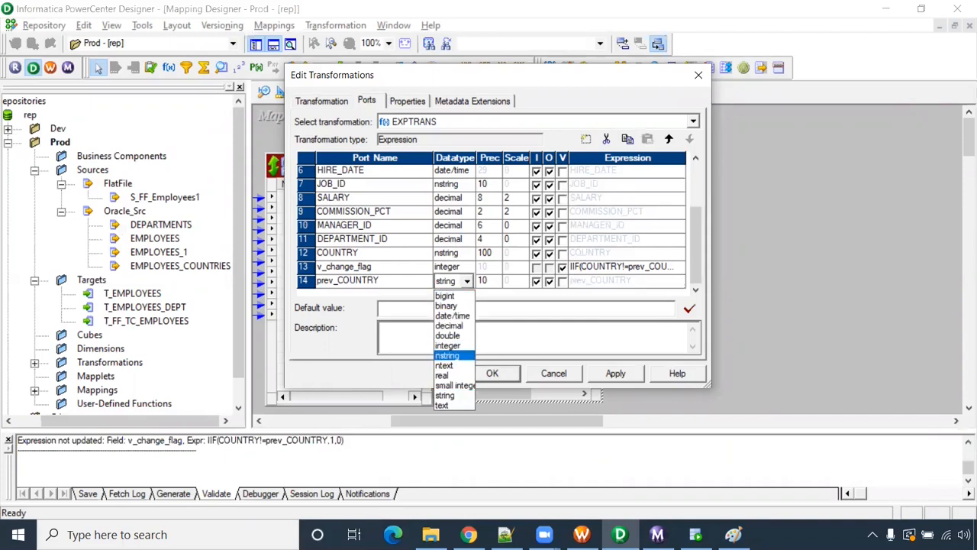
{"action": "left_click", "coordinate": [448, 355]}
{"action": "left_click", "coordinate": [489, 280]}
{"action": "type", "text": "0"}
{"action": "left_click", "coordinate": [563, 281]}
{"action": "left_click", "coordinate": [589, 282]}
{"action": "key", "text": "BackSpace"}
{"action": "key", "text": "BackSpace"}
{"action": "key", "text": "BackSpace"}
{"action": "key", "text": "BackSpace"}
{"action": "key", "text": "BackSpace"}
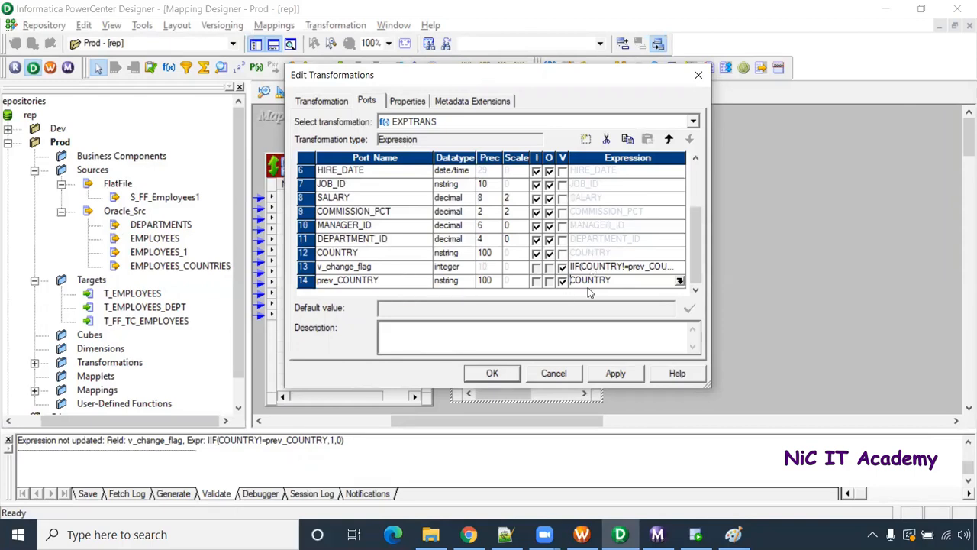
- Add a port after prev_COUNTRY and name it o_change_flag, based on the v_change_flag name
{"action": "left_click", "coordinate": [374, 272]}
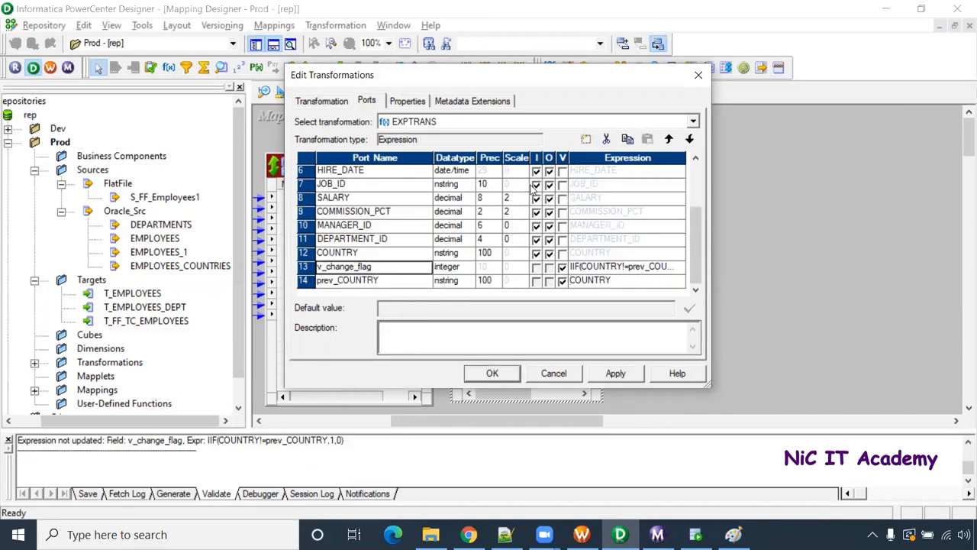
{"action": "left_click", "coordinate": [385, 282]}
{"action": "left_click", "coordinate": [585, 138]}
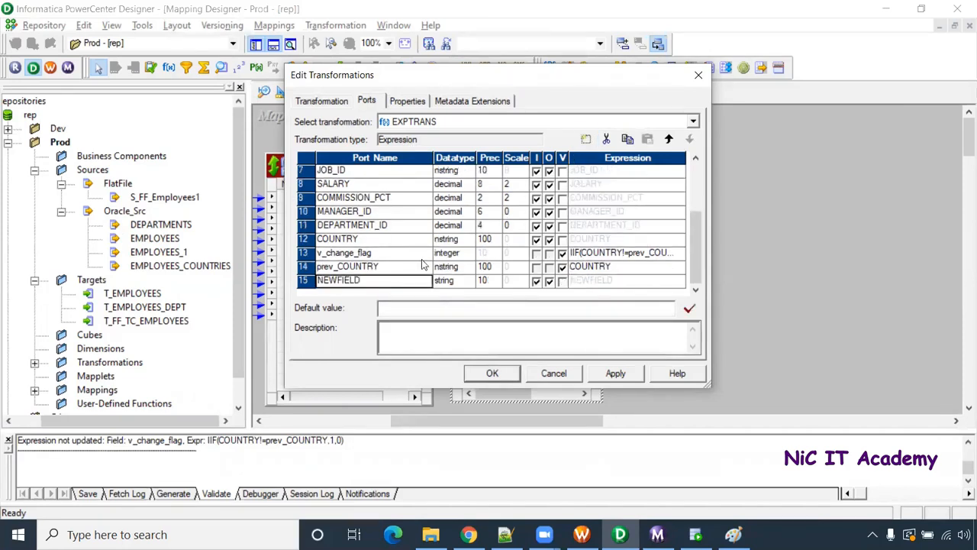
{"action": "left_click", "coordinate": [374, 252]}
{"action": "left_click_drag", "start_coordinate": [374, 253], "coordinate": [309, 252]}
{"action": "key", "text": "ctrl+c"}
{"action": "left_click", "coordinate": [350, 280]}
{"action": "left_click_drag", "start_coordinate": [367, 280], "coordinate": [286, 279]}
{"action": "key", "text": "ctrl+v"}
{"action": "left_click", "coordinate": [322, 280]}
{"action": "key", "text": "BackSpace"}
{"action": "type", "text": "o"}
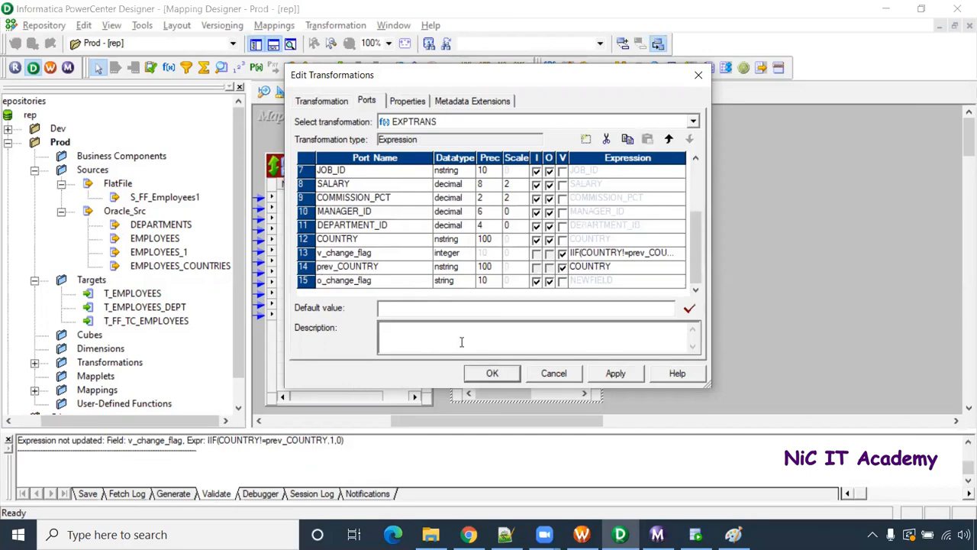
- Make o_change_flag an integer output-only port and set its expression to v_change_flag
{"action": "left_click", "coordinate": [452, 285]}
{"action": "left_click", "coordinate": [454, 346]}
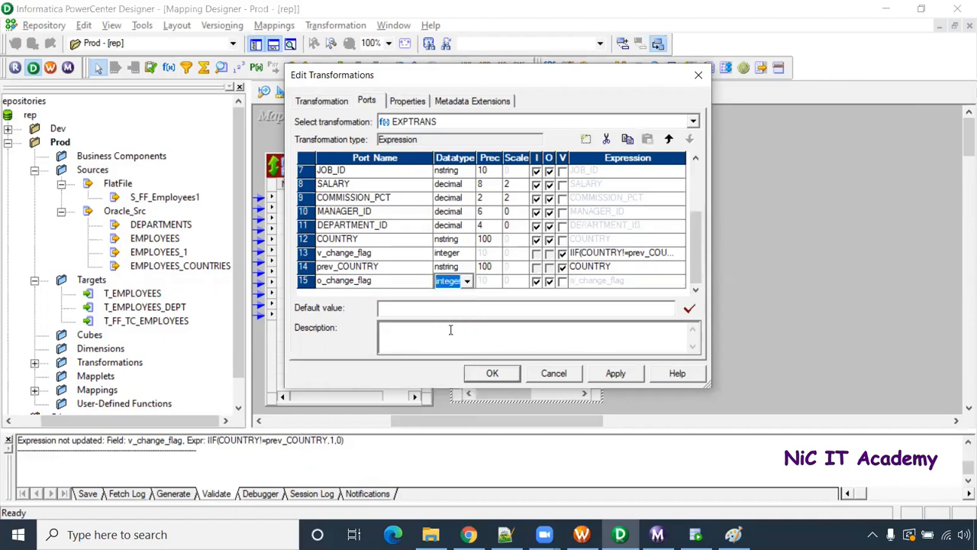
{"action": "left_click", "coordinate": [563, 281]}
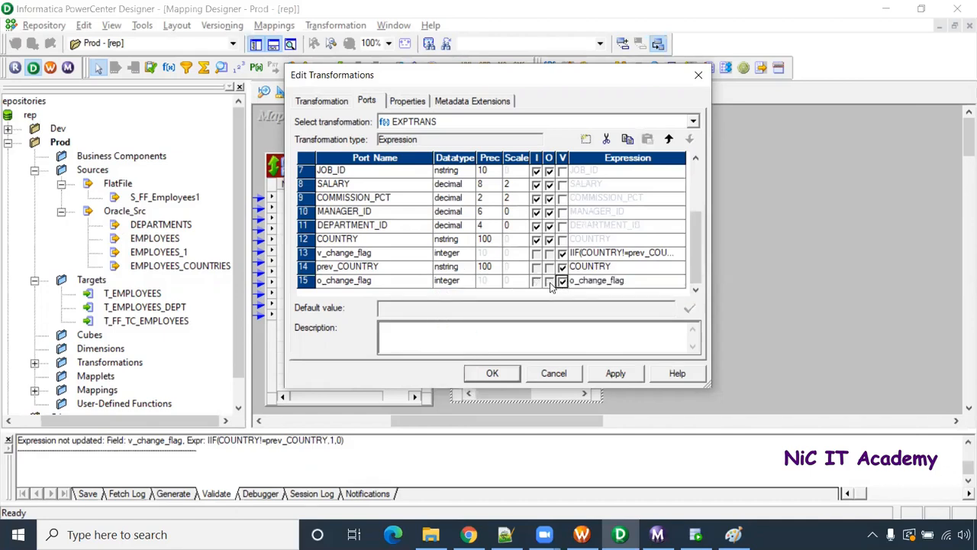
{"action": "left_click", "coordinate": [550, 282]}
{"action": "left_click", "coordinate": [576, 281]}
{"action": "type", "text": "v"}
{"action": "left_click_drag", "start_coordinate": [632, 279], "coordinate": [591, 331]}
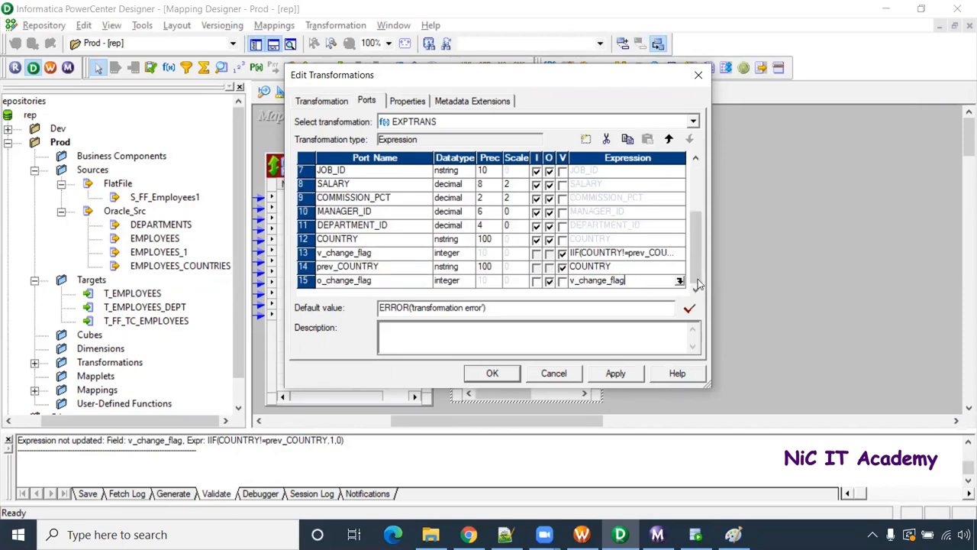
- Add a string port named file_name after o_change_flag with precision 100 and make it output-only
{"action": "left_click", "coordinate": [586, 141]}
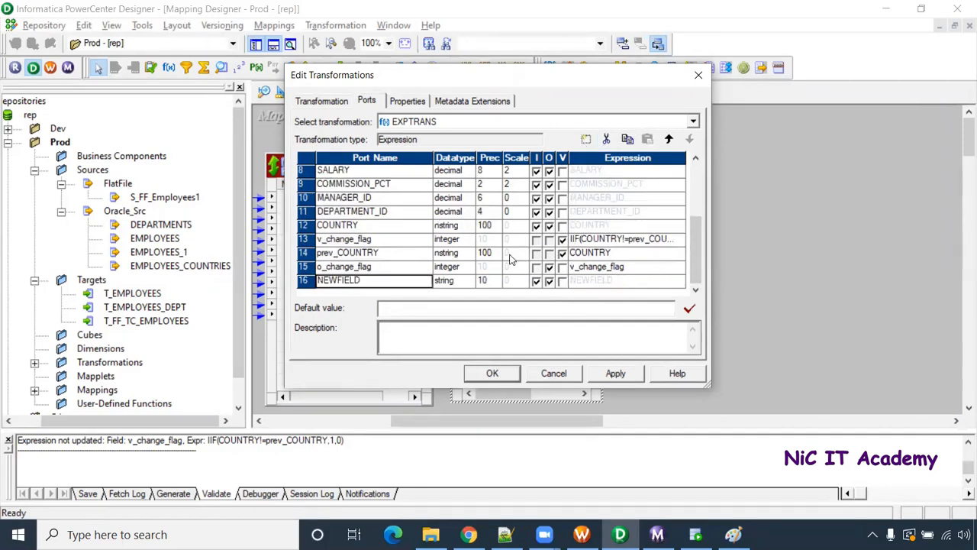
{"action": "left_click_drag", "start_coordinate": [362, 283], "coordinate": [299, 277]}
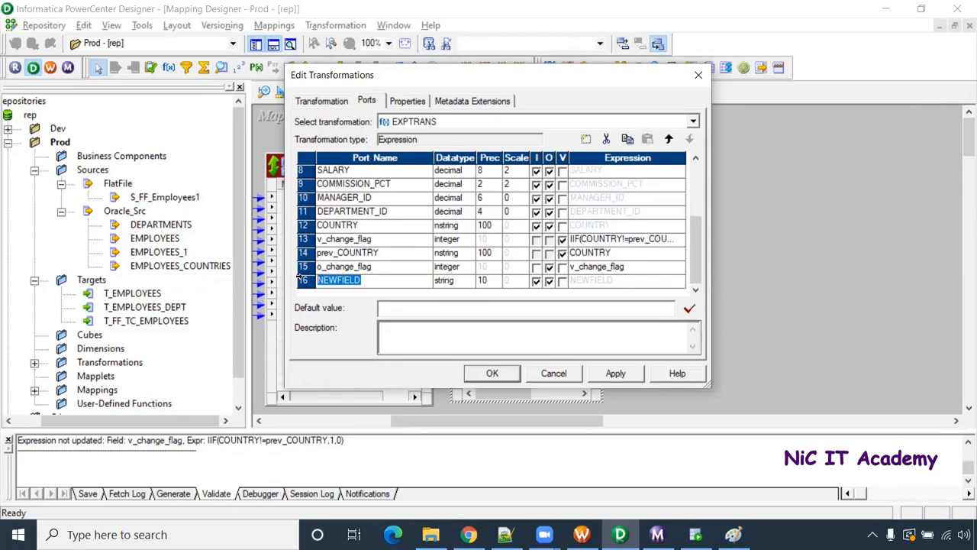
{"action": "type", "text": "file_name"}
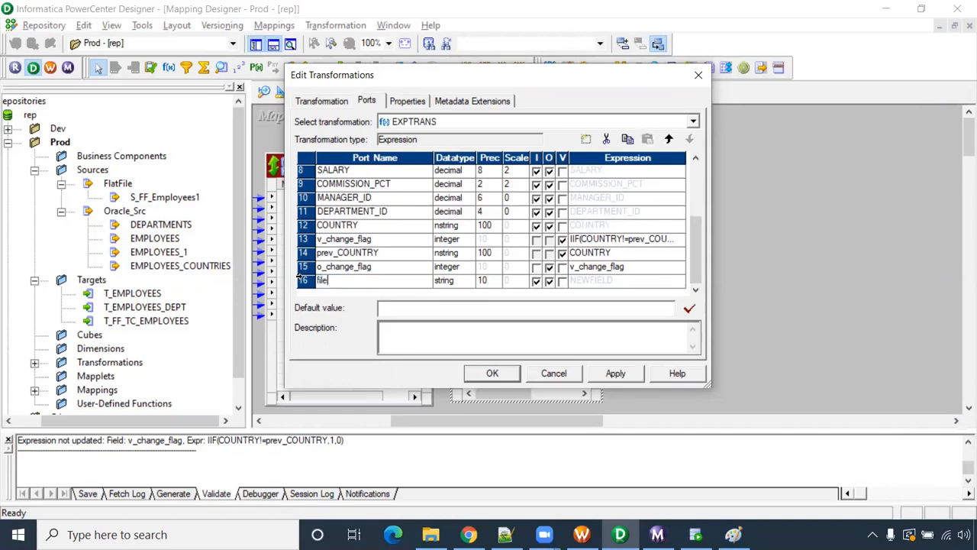
{"action": "left_click", "coordinate": [489, 280]}
{"action": "type", "text": "0"}
{"action": "left_click", "coordinate": [536, 281]}
- Set the file_name expression to 'COUNTRY_'||COUNTRY||'.csv' and apply the changes to the Expression transformation
{"action": "left_click", "coordinate": [684, 282]}
{"action": "left_click", "coordinate": [679, 281]}
{"action": "key", "text": "ctrl+a"}
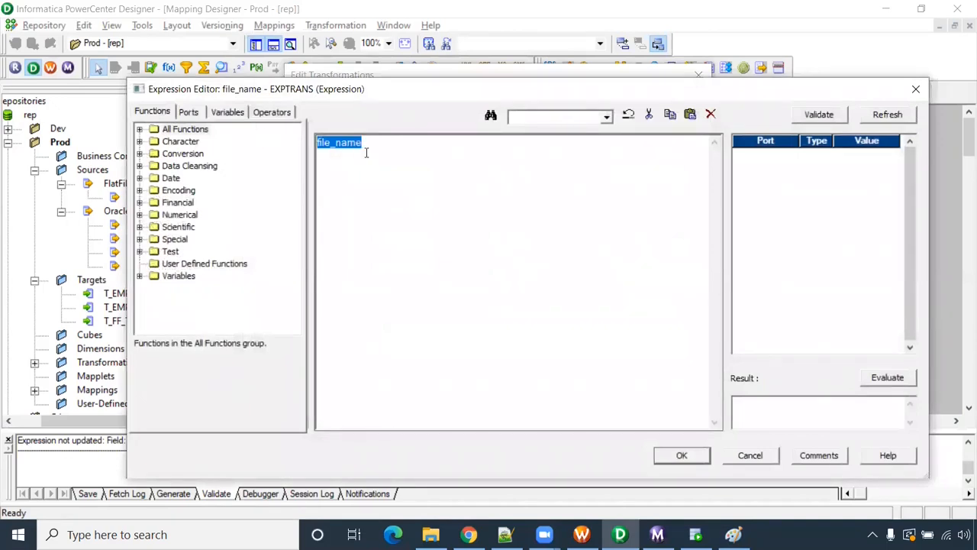
{"action": "key", "text": "BackSpace"}
{"action": "type", "text": "'COUNTERY"}
{"action": "key", "text": "BackSpace"}
{"action": "key", "text": "BackSpace"}
{"action": "key", "text": "BackSpace"}
{"action": "type", "text": "RY_'|"}
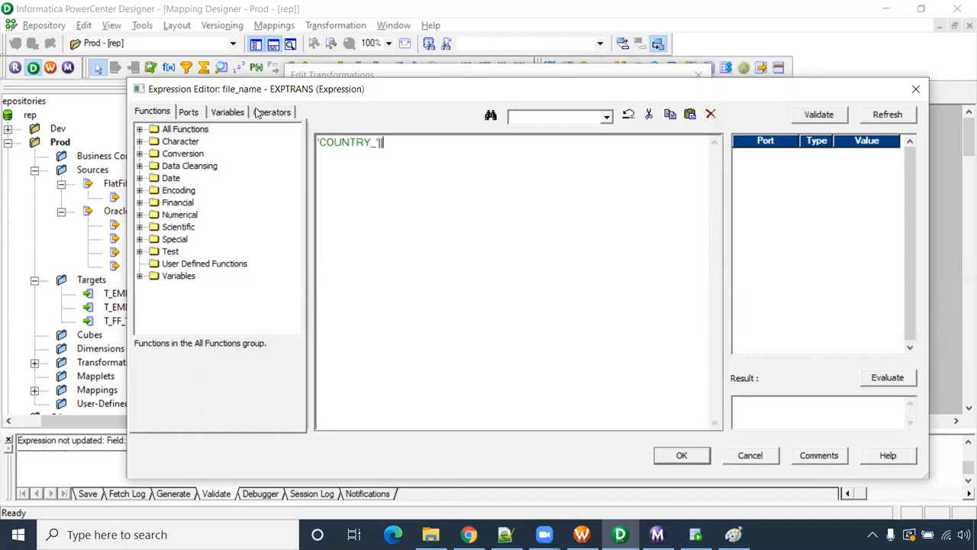
{"action": "left_click", "coordinate": [188, 111]}
{"action": "double_click", "coordinate": [196, 277]}
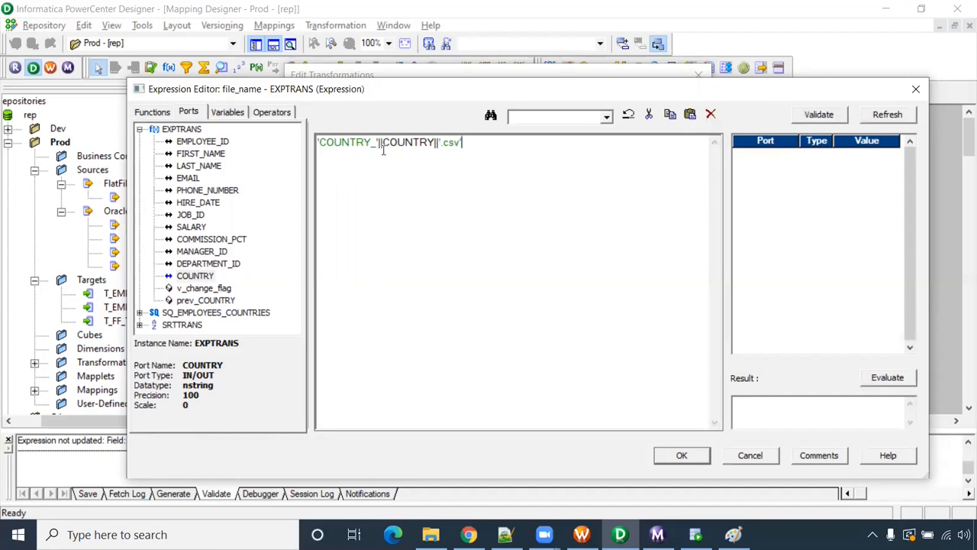
{"action": "left_click", "coordinate": [681, 455]}
{"action": "left_click", "coordinate": [618, 373]}
{"action": "left_click", "coordinate": [495, 374]}
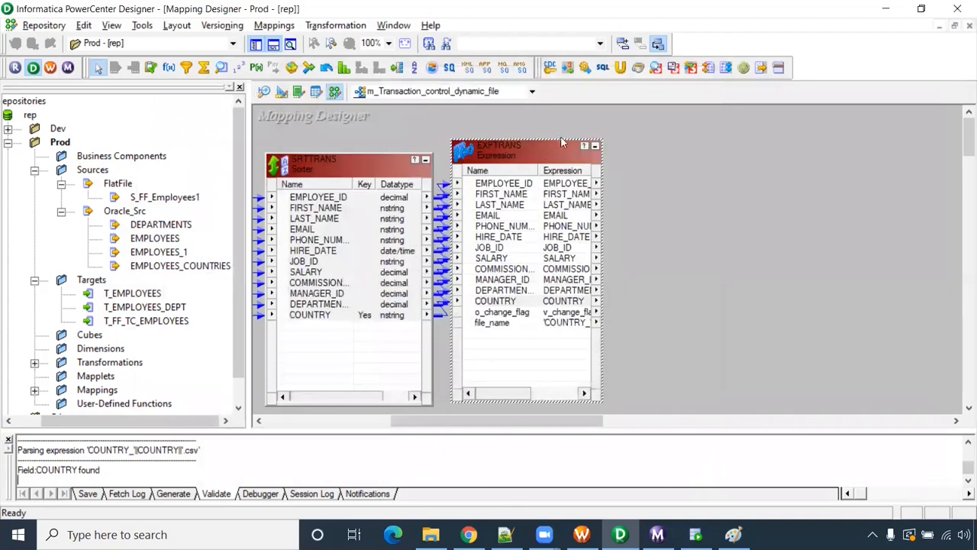
- Add a Transaction Control transformation beside the Expression transformation and link all Expression ports into it
{"action": "left_click", "coordinate": [732, 534]}
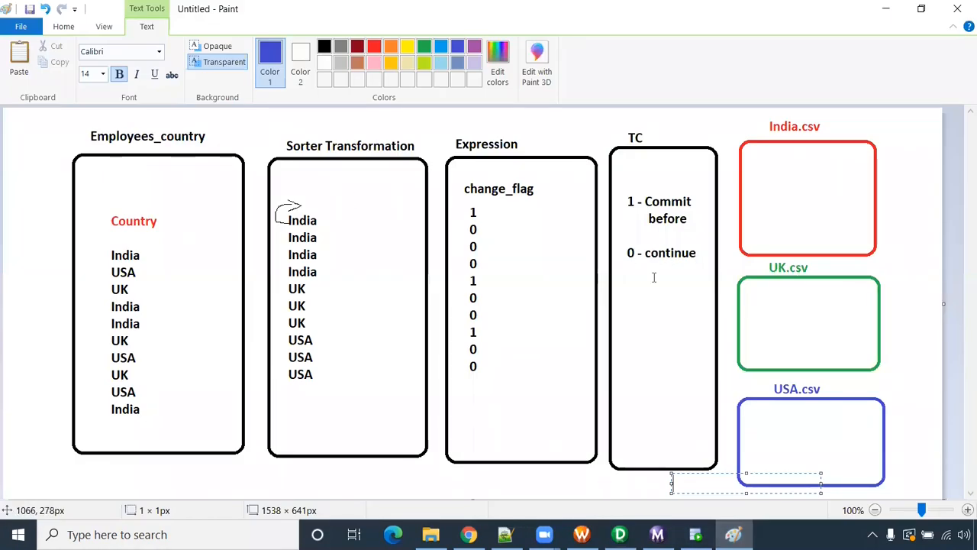
{"action": "key", "text": "alt+Tab"}
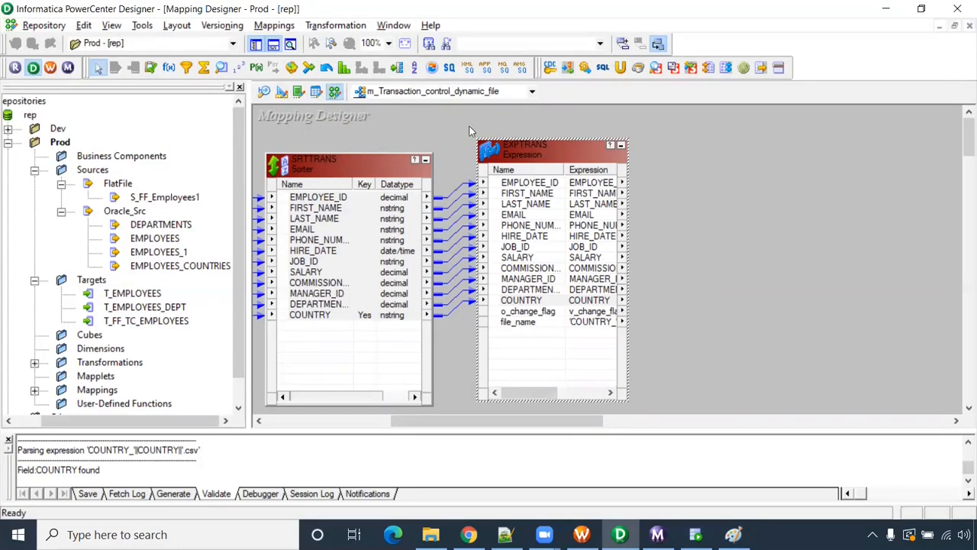
{"action": "left_click", "coordinate": [431, 70]}
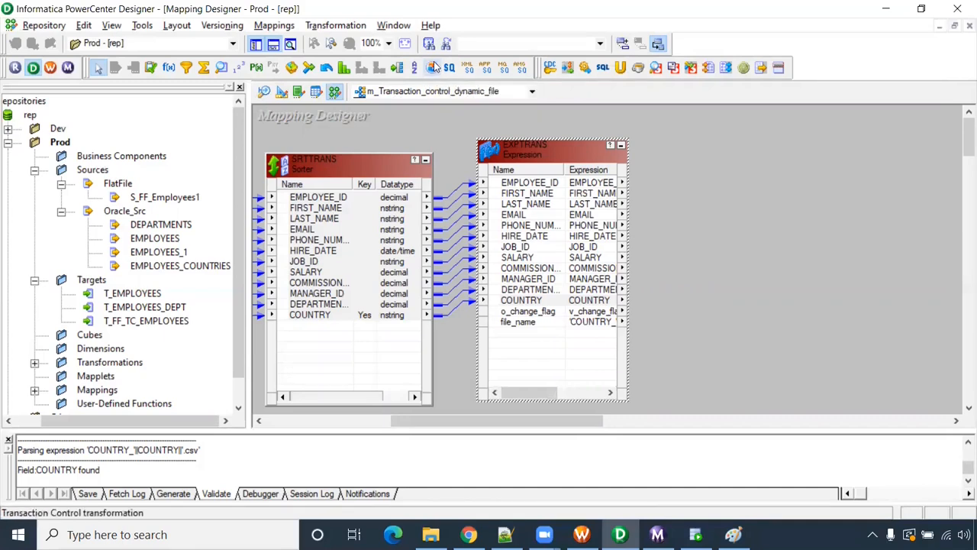
{"action": "left_click_drag", "start_coordinate": [646, 129], "coordinate": [844, 394]}
{"action": "right_click", "coordinate": [556, 189]}
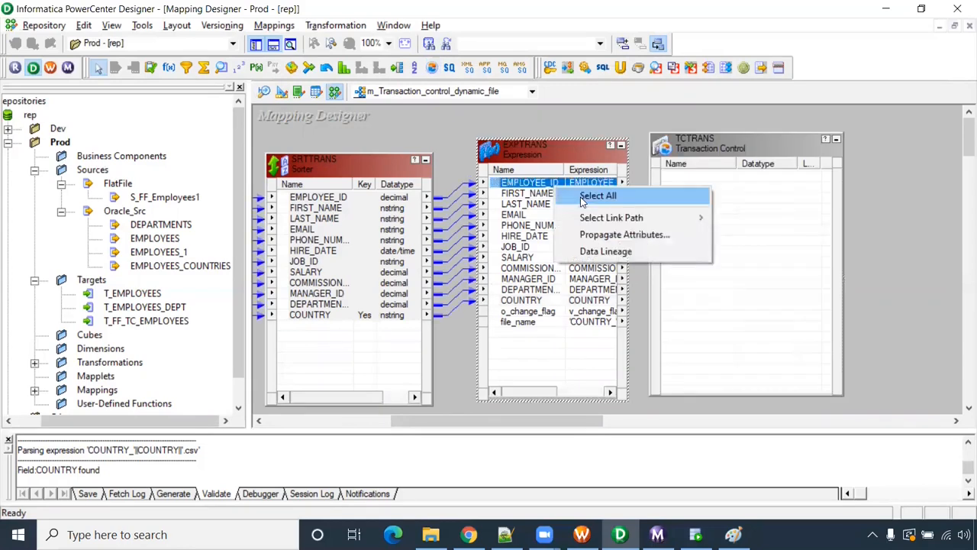
{"action": "left_click", "coordinate": [593, 196]}
{"action": "left_click_drag", "start_coordinate": [587, 187], "coordinate": [689, 190]}
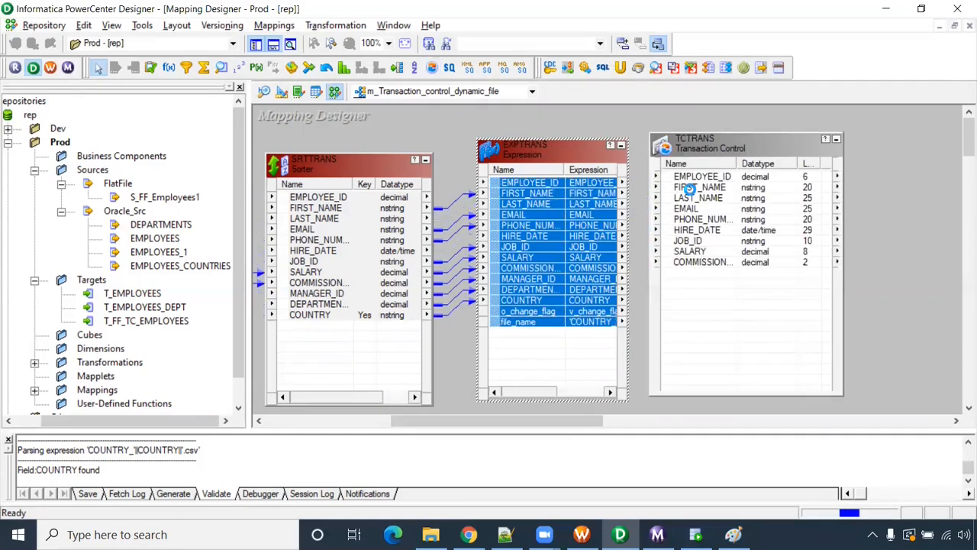
- Set the Transaction Control transformation's condition to IIF(o_change_flag=1,TC_COMMIT_BEFORE,TC_CONTINUE_TRANSACTION)
{"action": "left_click_drag", "start_coordinate": [566, 422], "coordinate": [609, 427]}
{"action": "left_click", "coordinate": [556, 179]}
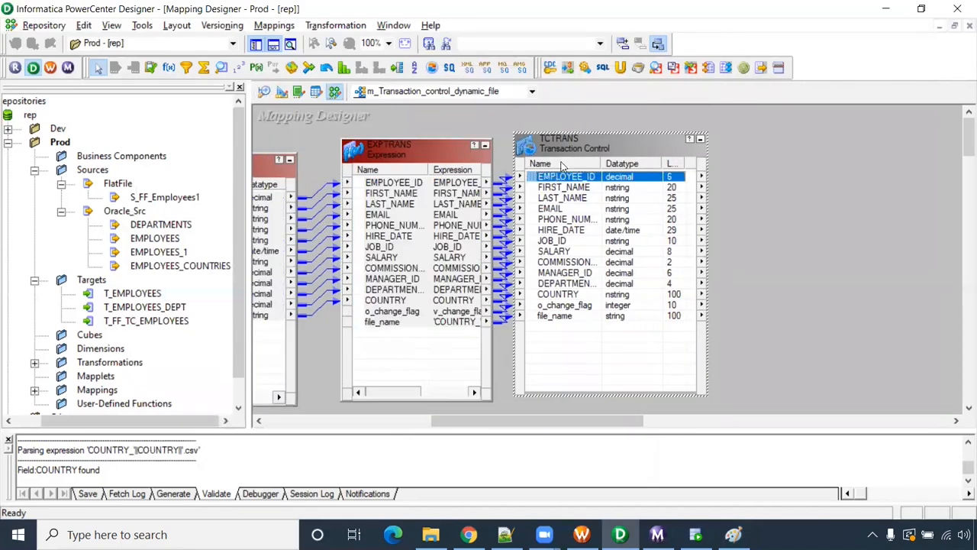
{"action": "double_click", "coordinate": [569, 150]}
{"action": "left_click", "coordinate": [424, 102]}
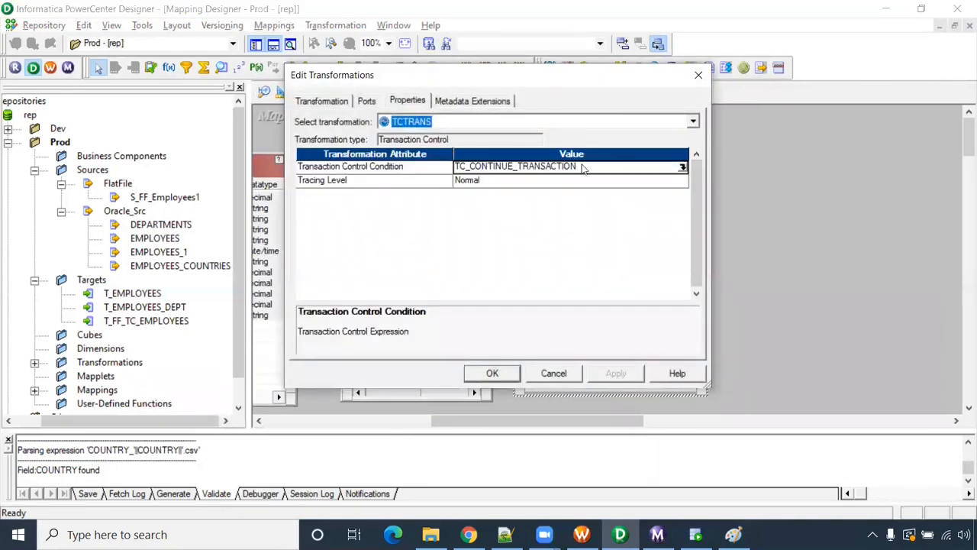
{"action": "left_click", "coordinate": [683, 166]}
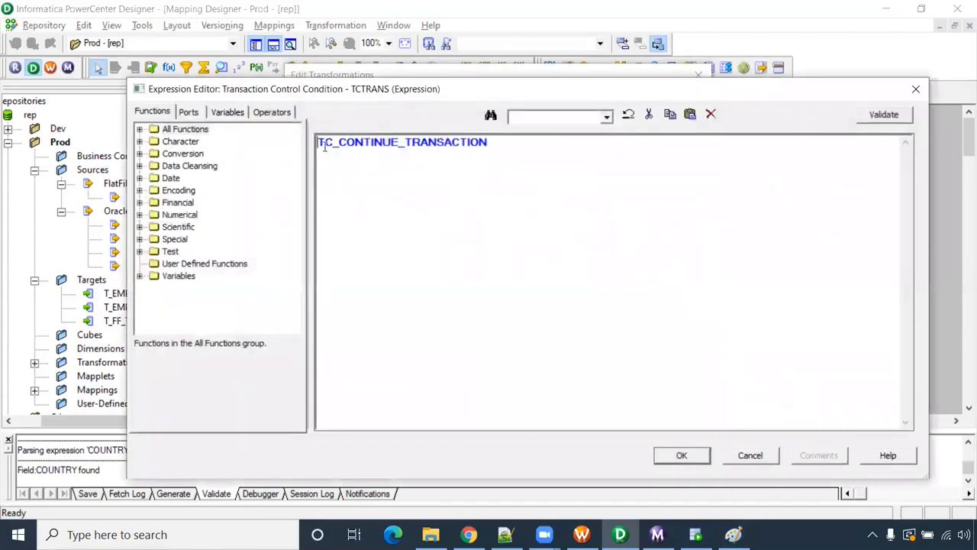
{"action": "type", "text": "IIF("}
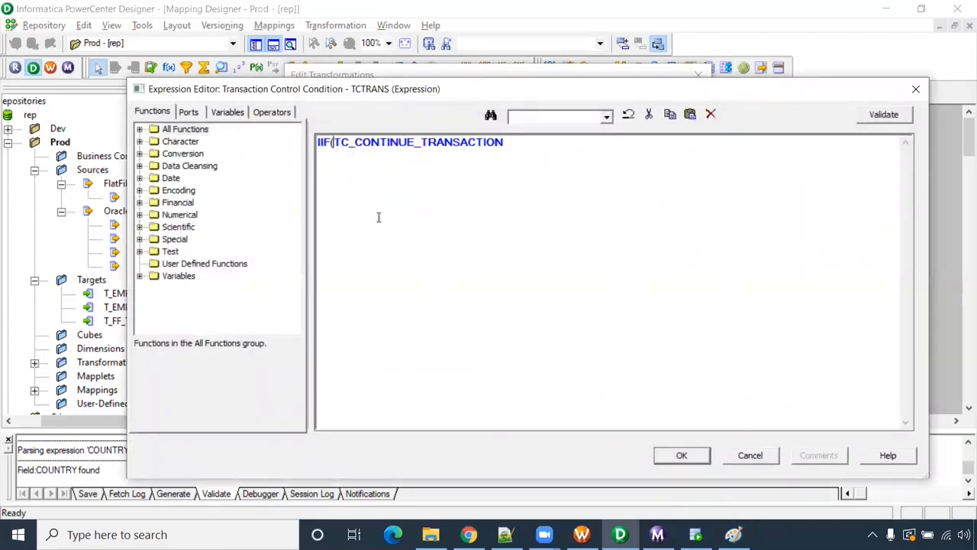
{"action": "left_click", "coordinate": [189, 112]}
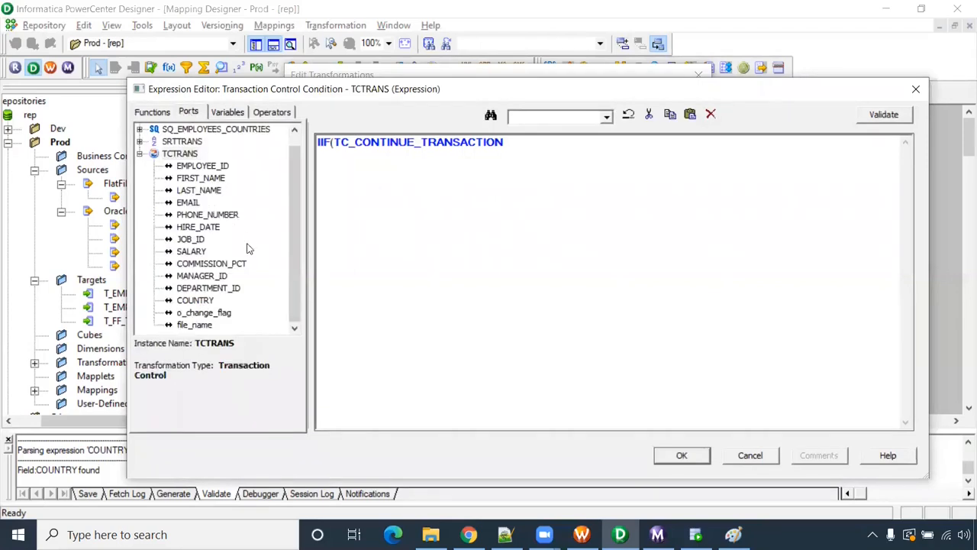
{"action": "left_click", "coordinate": [212, 314]}
{"action": "double_click", "coordinate": [212, 313]}
{"action": "type", "text": "=1,T"}
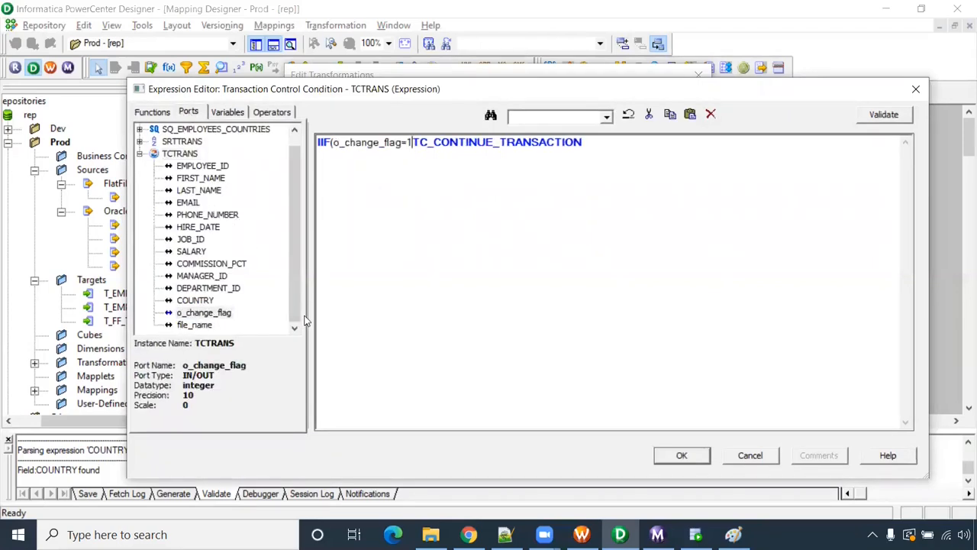
{"action": "type", "text": "C_COMMIT"}
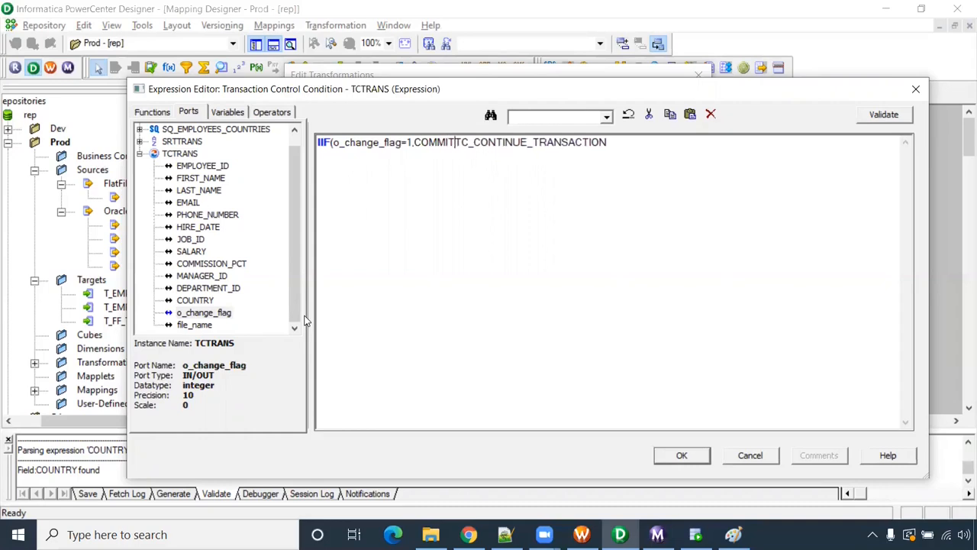
{"action": "type", "text": "_BEFORE"}
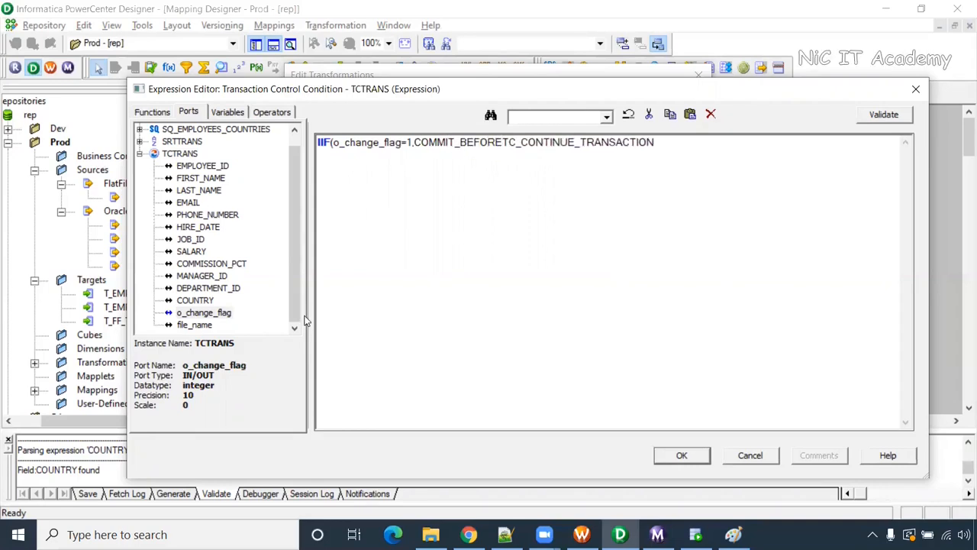
{"action": "type", "text": ","}
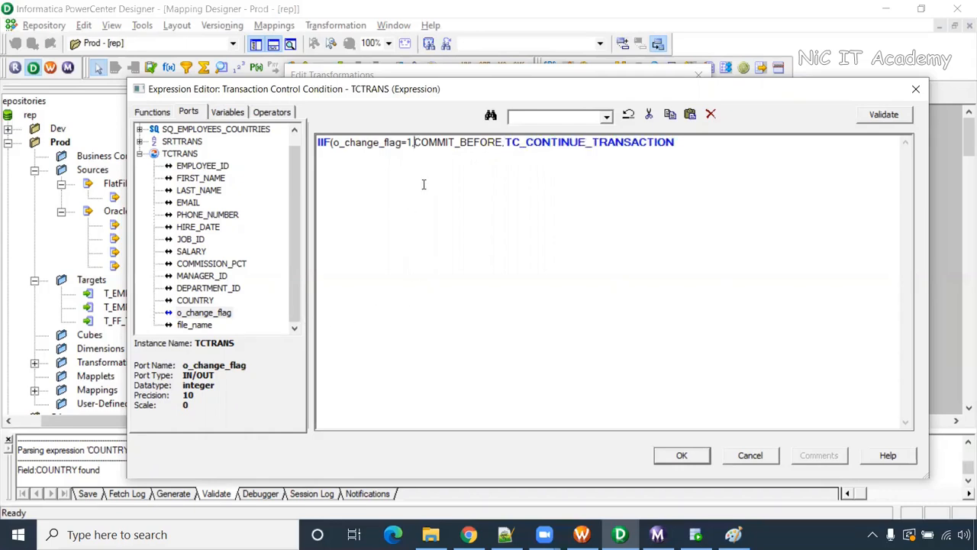
{"action": "type", "text": "TC_"}
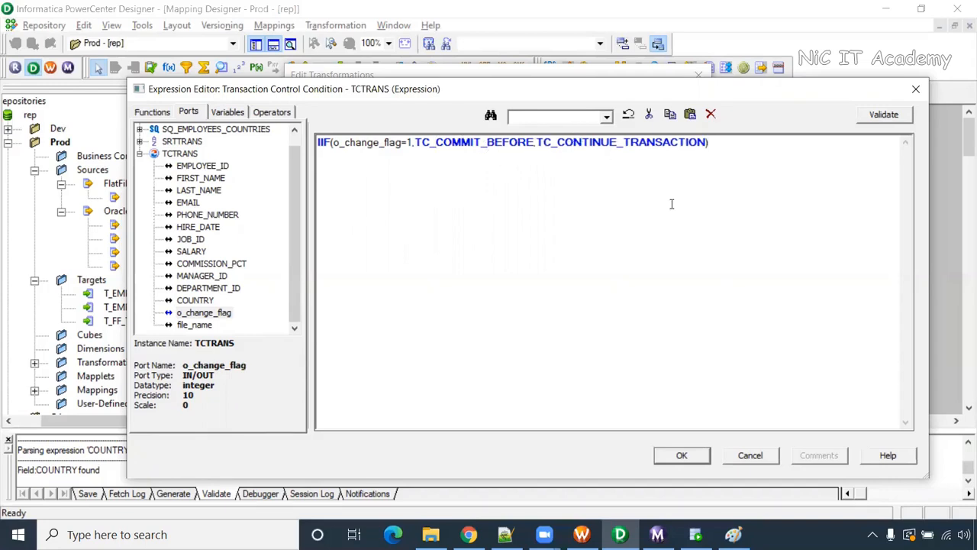
- Switch to Paint and review the change_flag values per country against the commit-before and continue rules in the diagram
{"action": "left_click", "coordinate": [733, 534]}
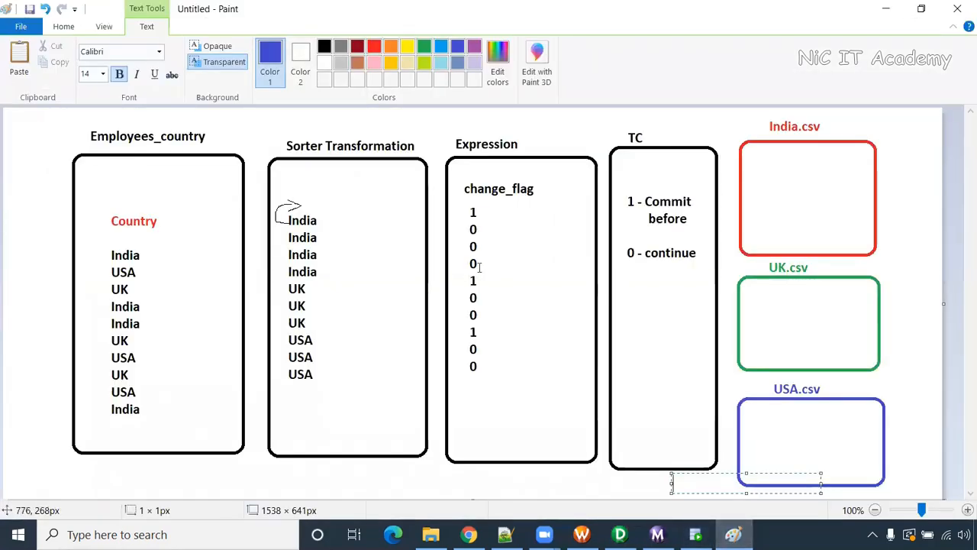
{"action": "left_click_drag", "start_coordinate": [474, 236], "coordinate": [479, 268]}
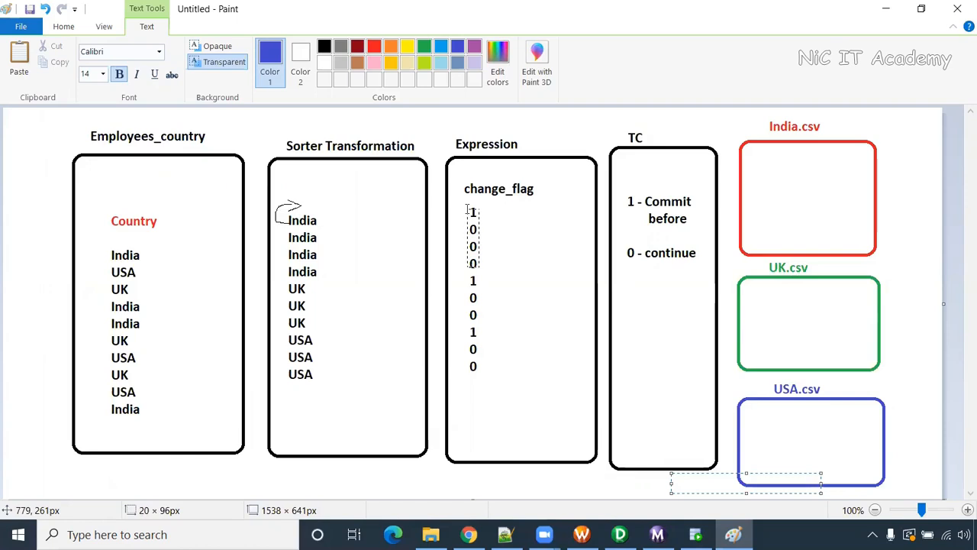
{"action": "left_click_drag", "start_coordinate": [468, 209], "coordinate": [468, 209]}
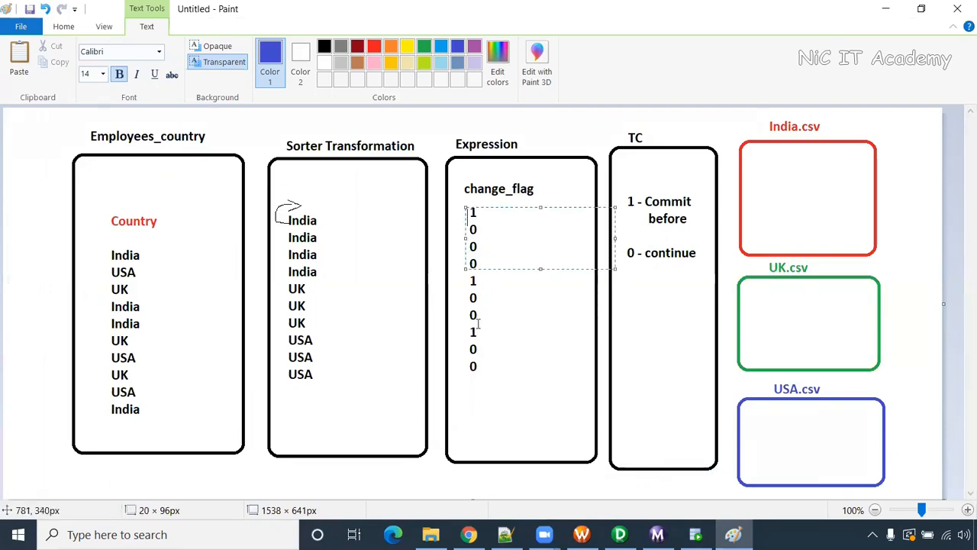
{"action": "left_click_drag", "start_coordinate": [477, 331], "coordinate": [462, 277]}
{"action": "left_click", "coordinate": [474, 366]}
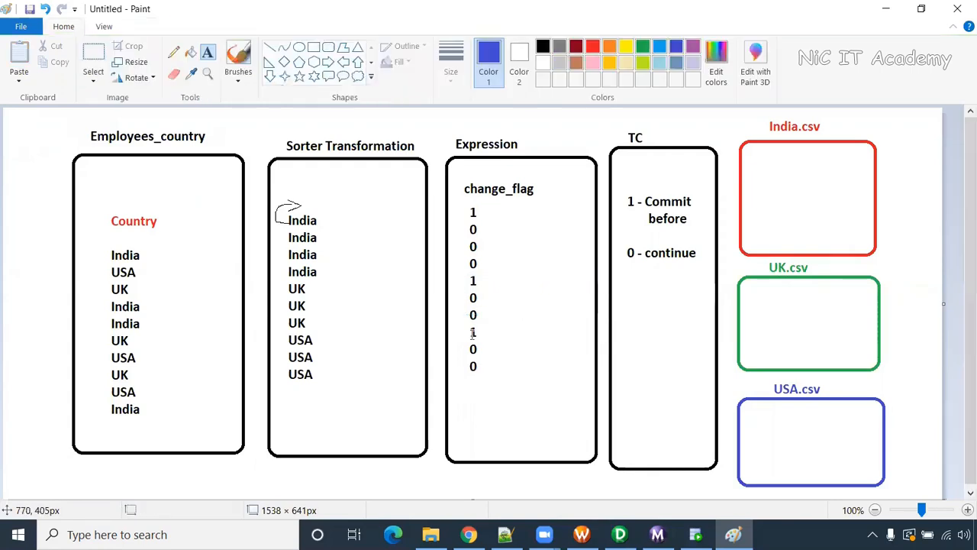
- Return to the PowerCenter Designer and accept the condition and the Transaction Control transformation's changes
{"action": "key", "text": "alt+Tab"}
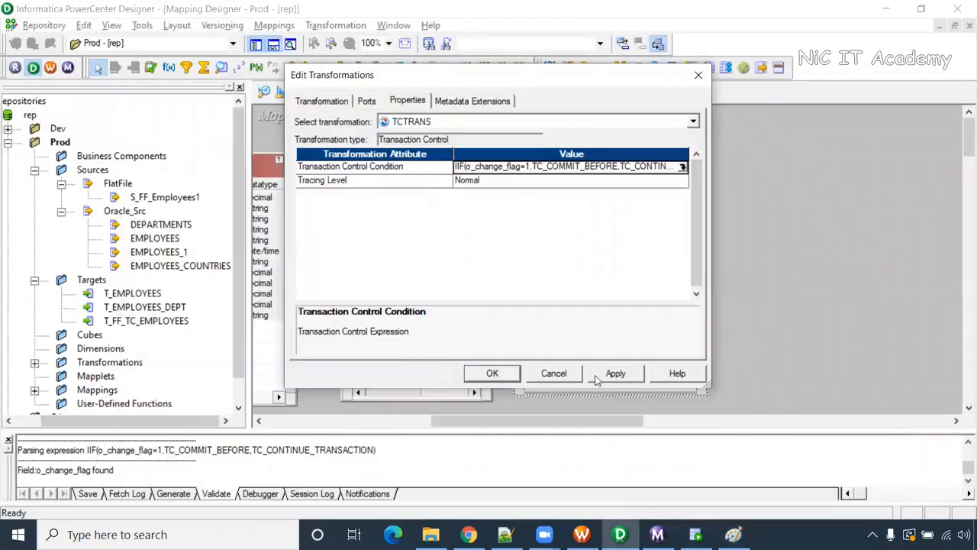
{"action": "left_click", "coordinate": [682, 453]}
{"action": "left_click", "coordinate": [493, 374]}
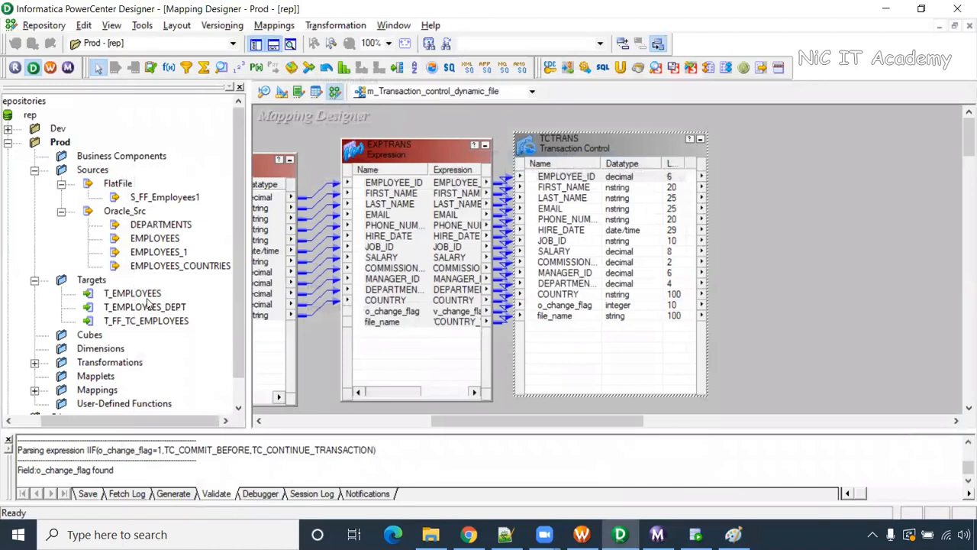
- Add the T_FF_TC_EMPLOYEES flat file target beside the Transaction Control transformation and enlarge it to show all its ports
{"action": "left_click_drag", "start_coordinate": [160, 321], "coordinate": [700, 152]}
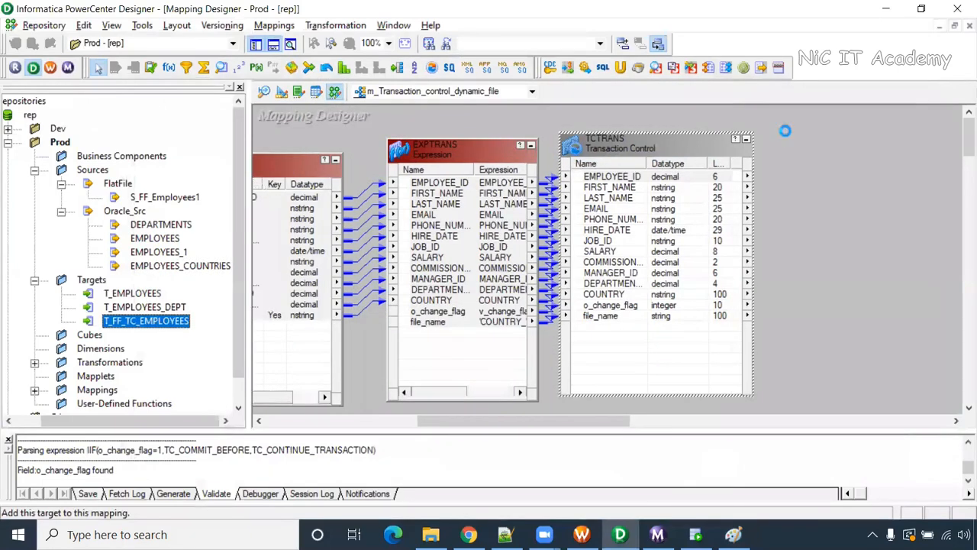
{"action": "left_click_drag", "start_coordinate": [602, 421], "coordinate": [658, 420]}
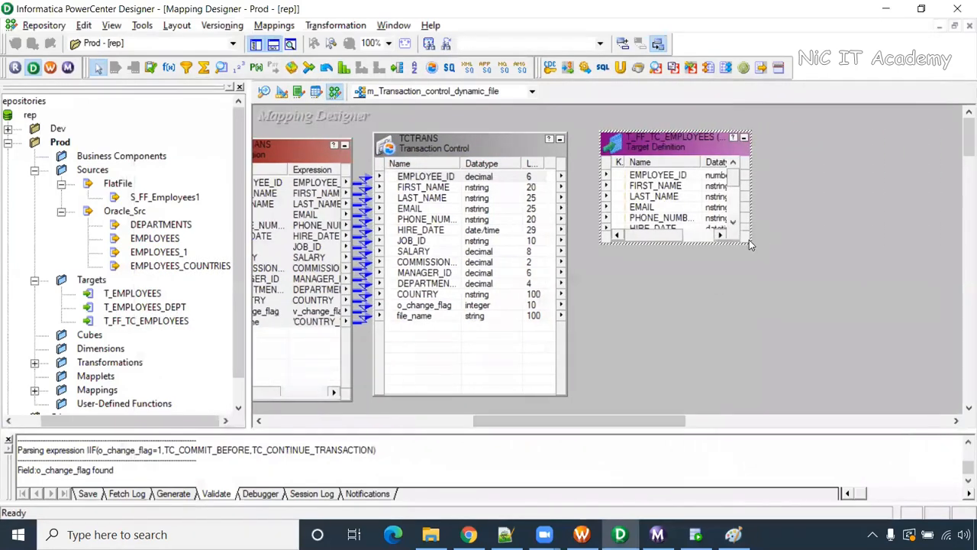
{"action": "left_click_drag", "start_coordinate": [749, 240], "coordinate": [848, 403]}
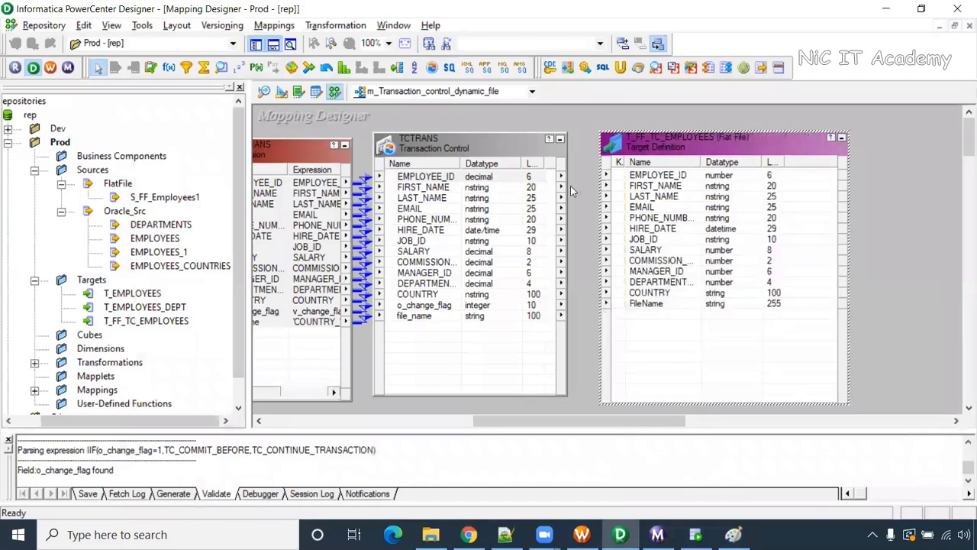
- Link Transaction Control ports EMPLOYEE_ID through COUNTRY to the matching target ports and file_name to FileName, and save the mapping
{"action": "left_click", "coordinate": [456, 178]}
{"action": "left_click", "coordinate": [432, 296], "text": "shift"}
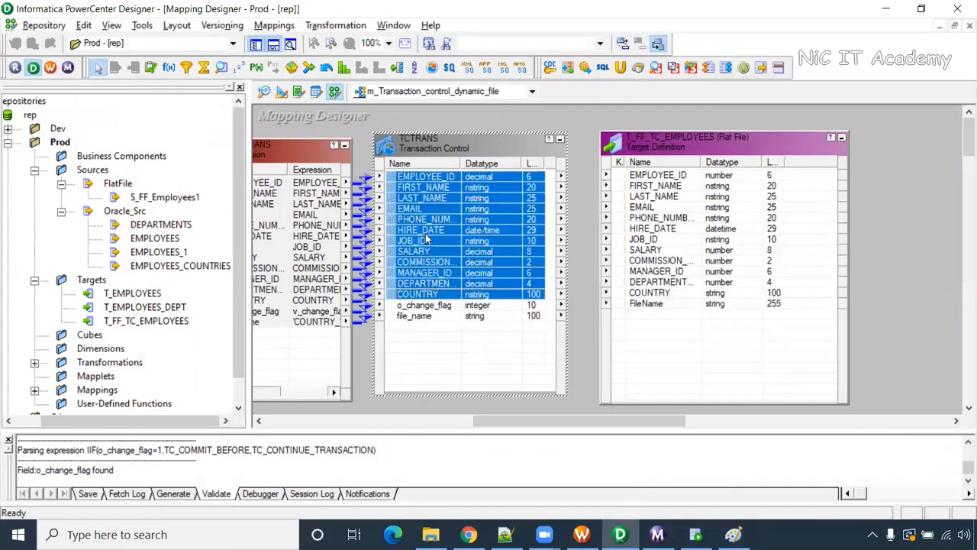
{"action": "left_click_drag", "start_coordinate": [395, 177], "coordinate": [636, 177]}
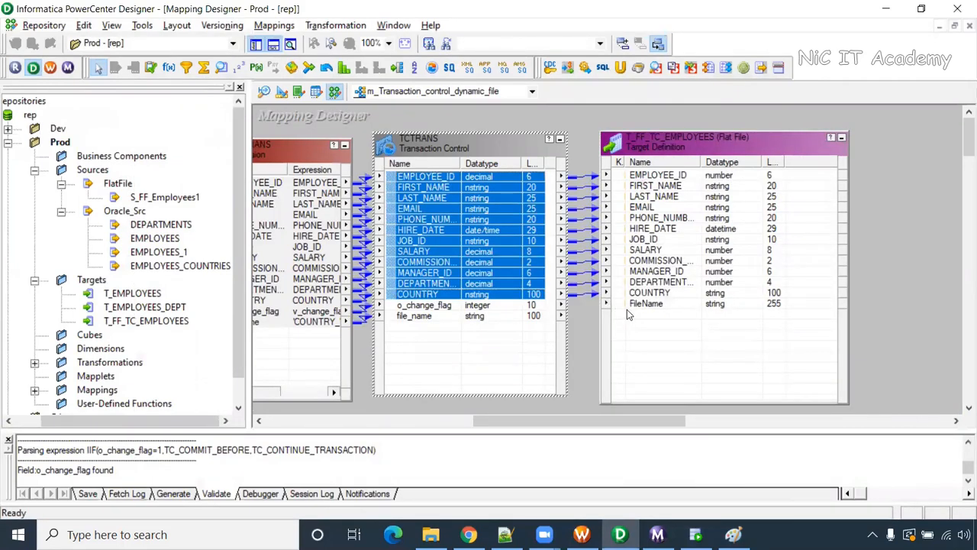
{"action": "left_click_drag", "start_coordinate": [430, 316], "coordinate": [644, 305]}
{"action": "left_click_drag", "start_coordinate": [608, 149], "coordinate": [652, 149]}
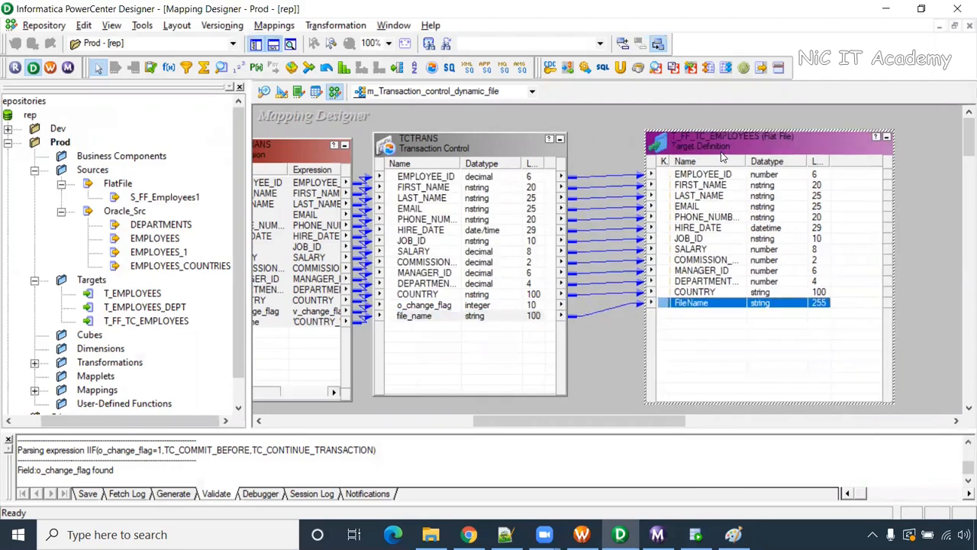
{"action": "key", "text": "ctrl+s"}
{"action": "left_click", "coordinate": [618, 145]}
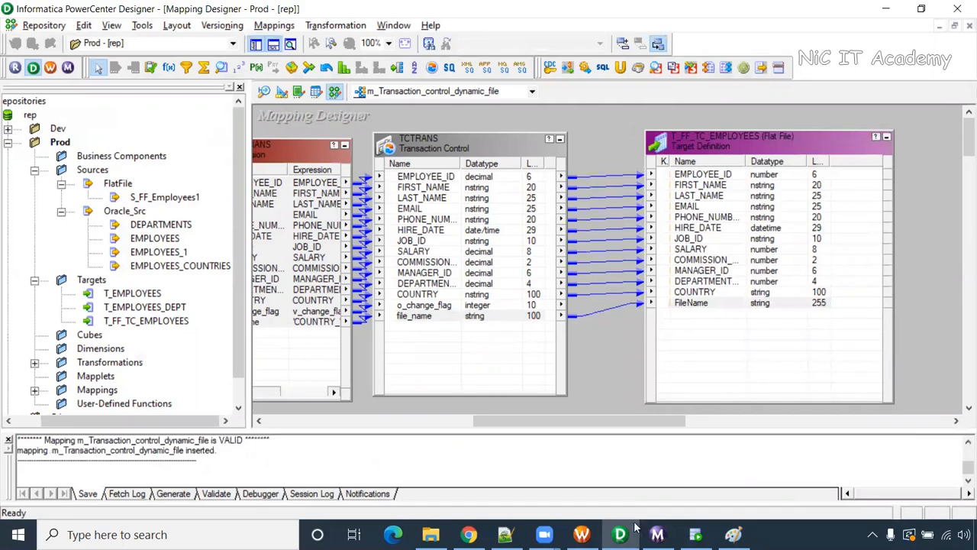
- Switch to the PowerCenter Workflow Manager and create a workflow named wf_TC_COUNTRY
{"action": "left_click", "coordinate": [582, 534]}
{"action": "left_click", "coordinate": [264, 25]}
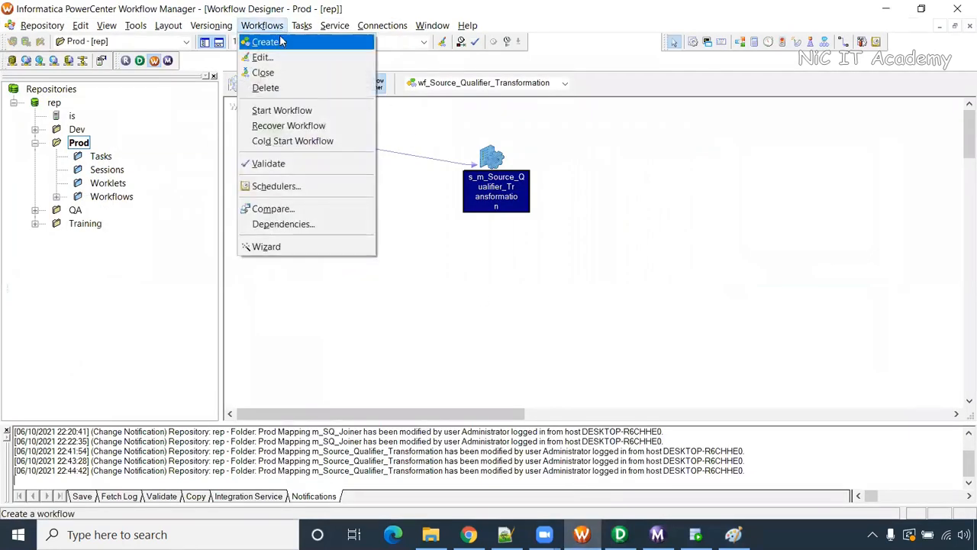
{"action": "left_click", "coordinate": [281, 42]}
{"action": "type", "text": "wf_T"}
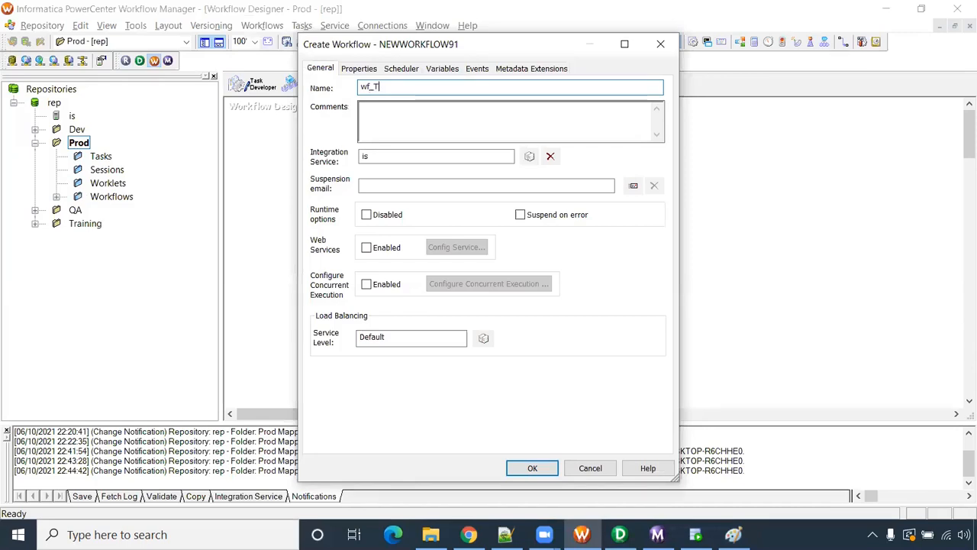
{"action": "type", "text": "C_COUNTRY"}
{"action": "key", "text": "Return"}
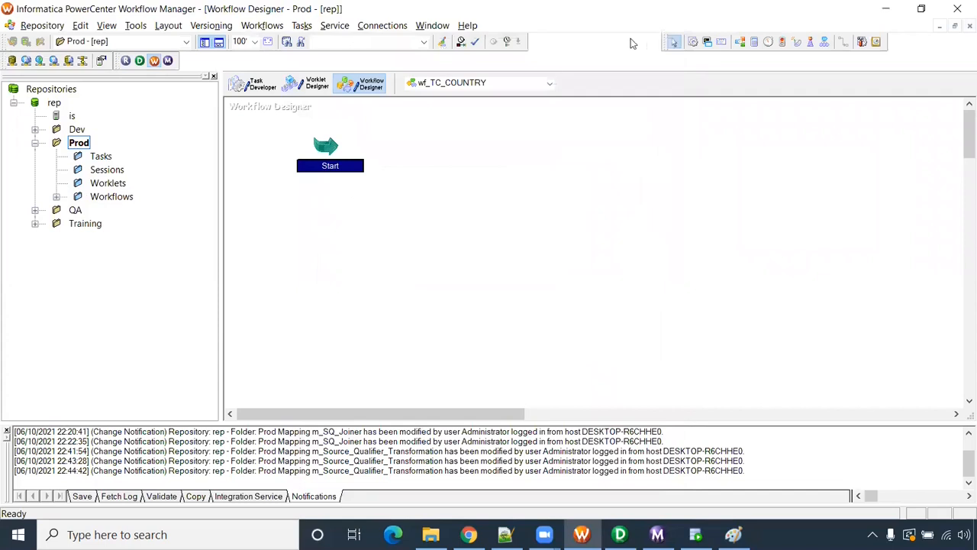
- Add a session task for the m_Transaction_control_dynamic_file mapping and link the Start task to it
{"action": "left_click", "coordinate": [694, 42]}
{"action": "left_click", "coordinate": [591, 130]}
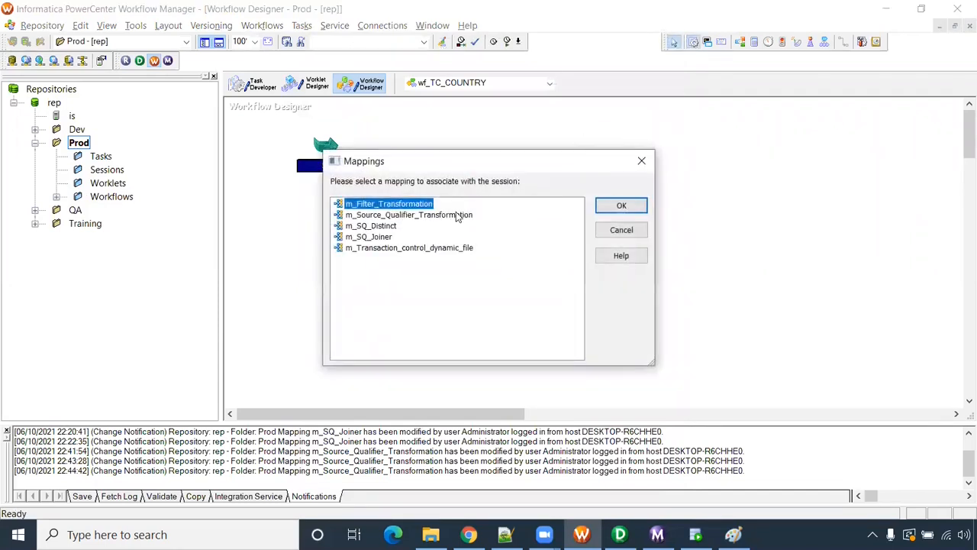
{"action": "left_click", "coordinate": [449, 249]}
{"action": "left_click", "coordinate": [620, 205]}
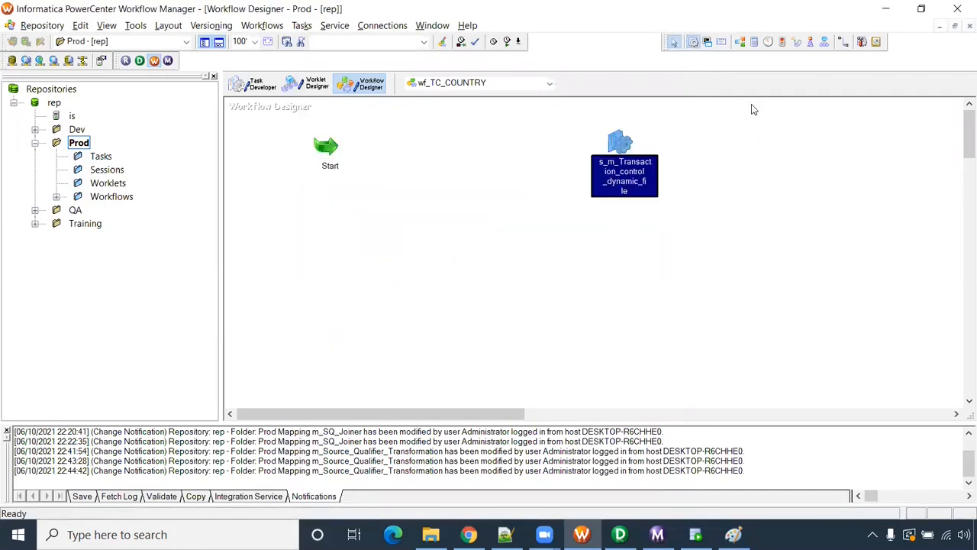
{"action": "left_click", "coordinate": [843, 43]}
{"action": "left_click_drag", "start_coordinate": [333, 145], "coordinate": [618, 156]}
- Open the session's mapping settings and check the connection of the SQ_EMPLOYEES_COUNTRIES source
{"action": "double_click", "coordinate": [620, 164]}
{"action": "left_click", "coordinate": [463, 85]}
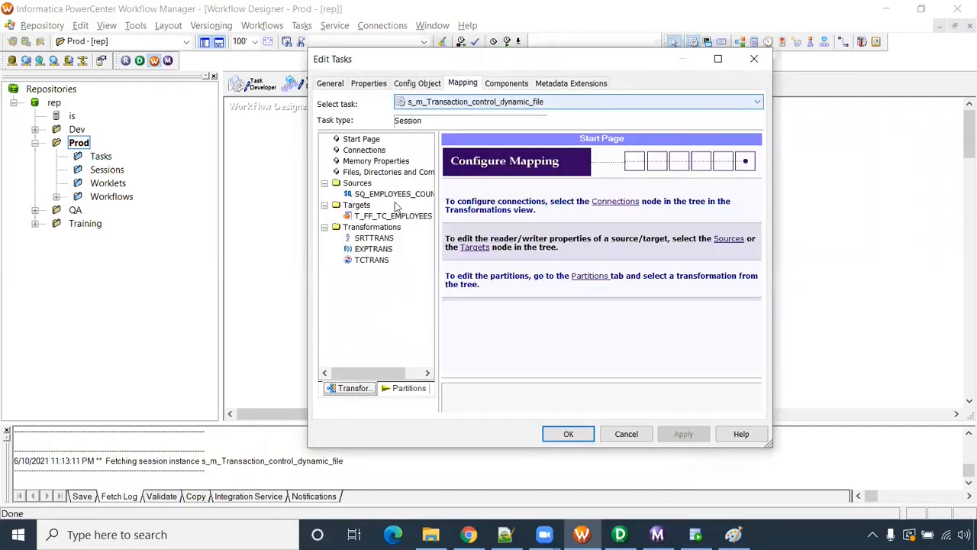
{"action": "left_click", "coordinate": [394, 216]}
{"action": "left_click", "coordinate": [395, 197]}
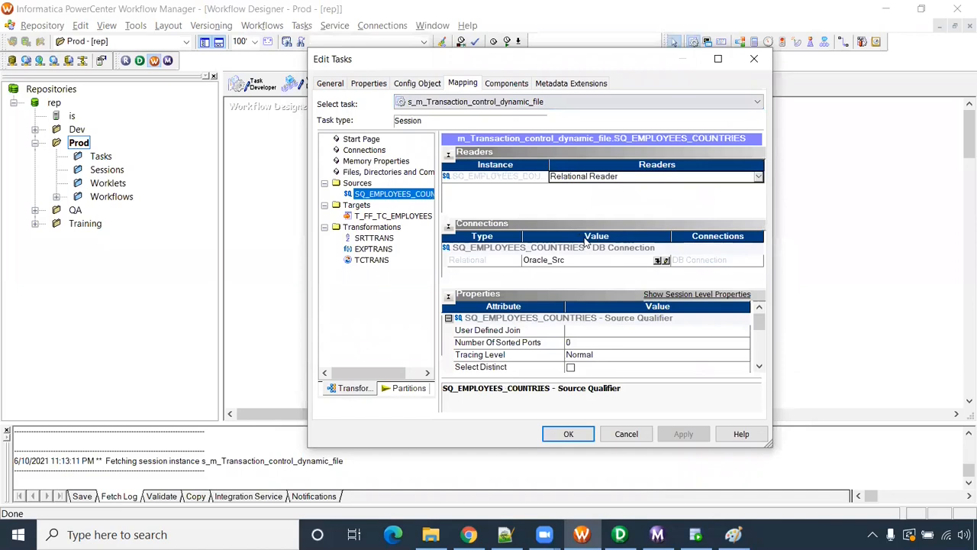
- Set the T_FF_TC_EMPLOYEES target's header options to Output Field Names and check its output file directory and filename
{"action": "left_click", "coordinate": [393, 216]}
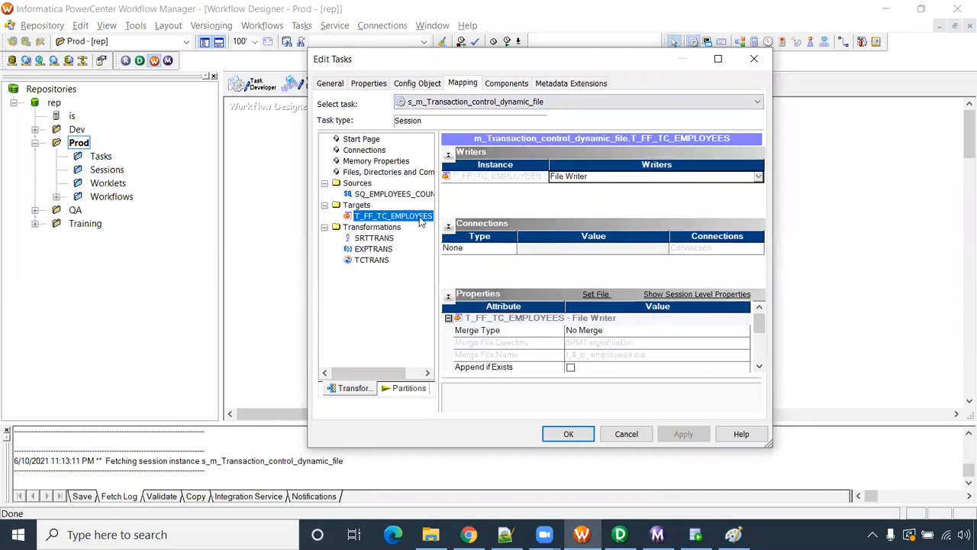
{"action": "left_click", "coordinate": [759, 366]}
{"action": "left_click", "coordinate": [760, 367]}
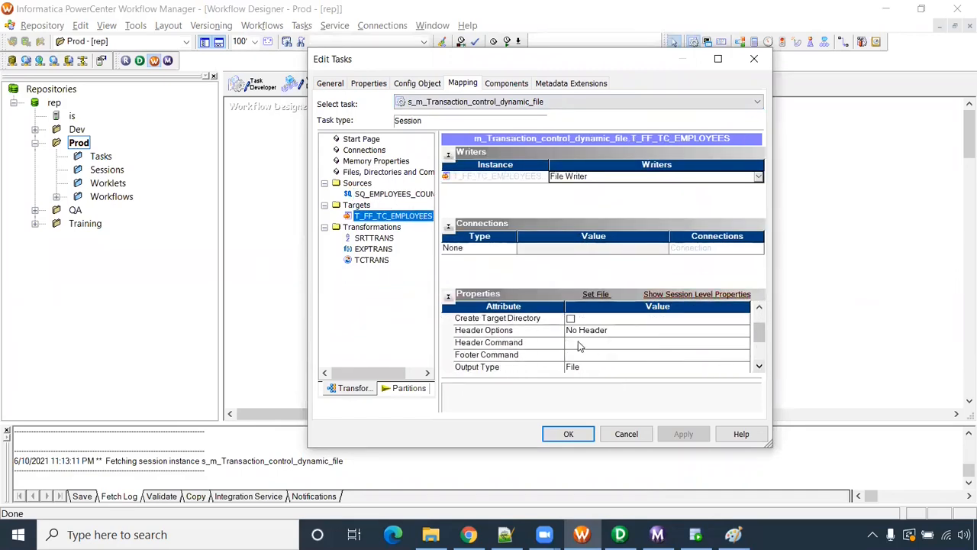
{"action": "left_click", "coordinate": [505, 333]}
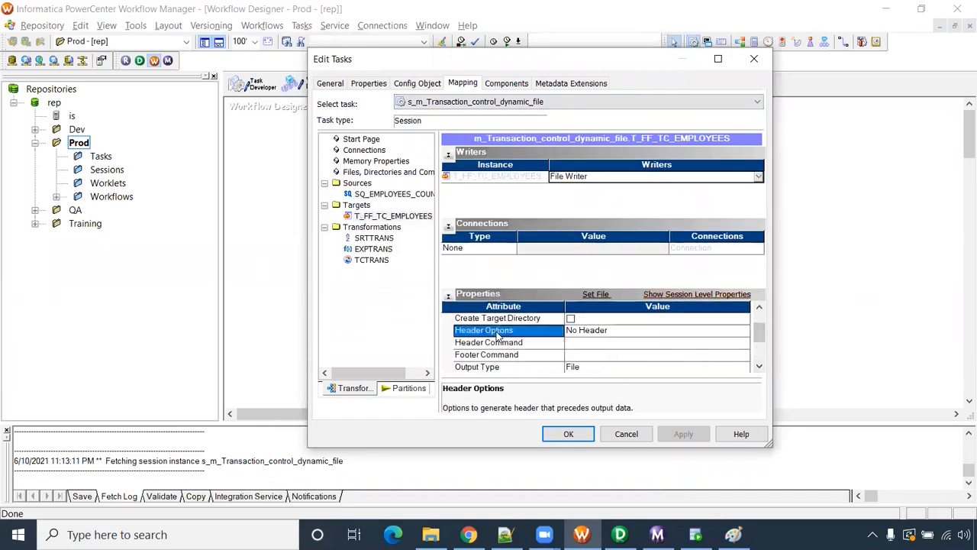
{"action": "left_click", "coordinate": [591, 337]}
{"action": "left_click", "coordinate": [593, 337]}
{"action": "left_click", "coordinate": [595, 355]}
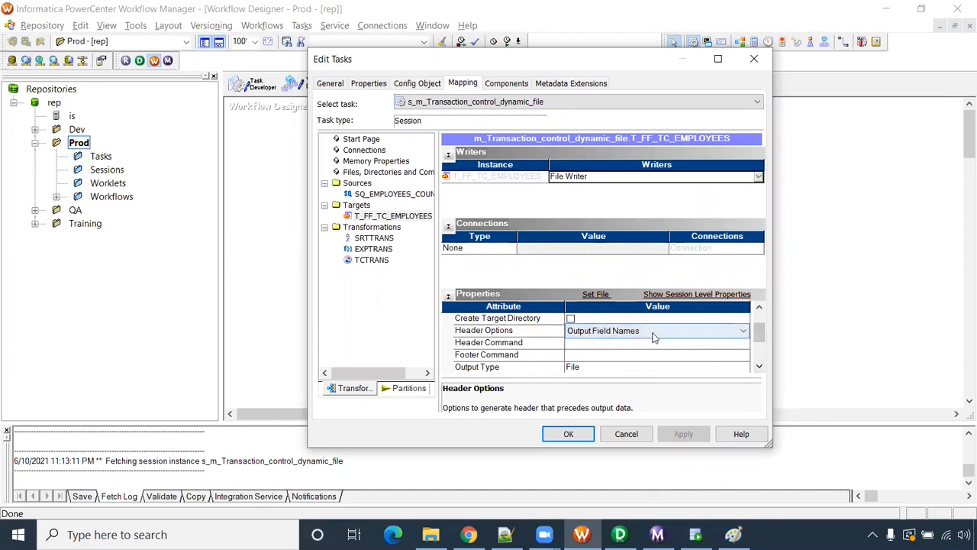
{"action": "left_click", "coordinate": [759, 366]}
{"action": "left_click", "coordinate": [759, 367]}
{"action": "left_click", "coordinate": [759, 366]}
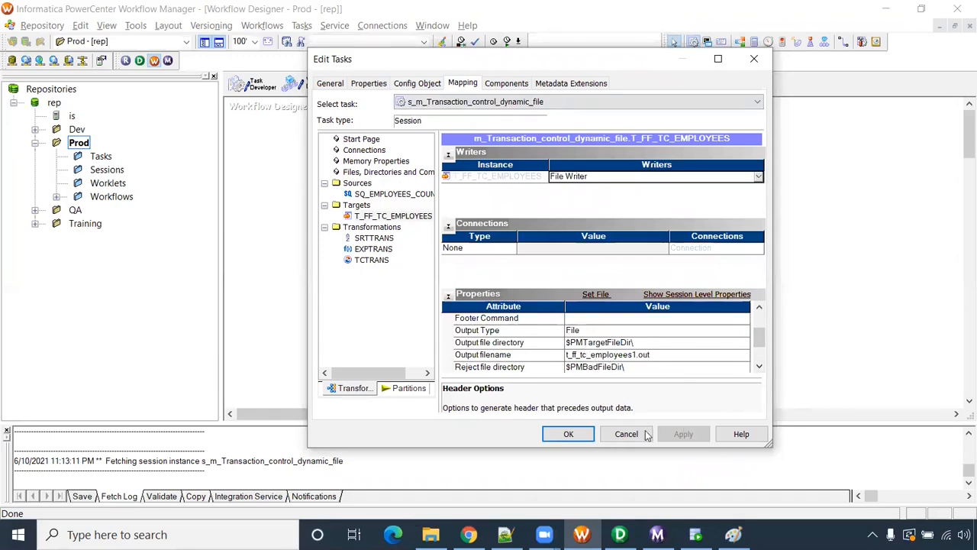
- Accept the session task settings and save the wf_TC_COUNTRY workflow
{"action": "left_click", "coordinate": [568, 434]}
{"action": "key", "text": "ctrl+s"}
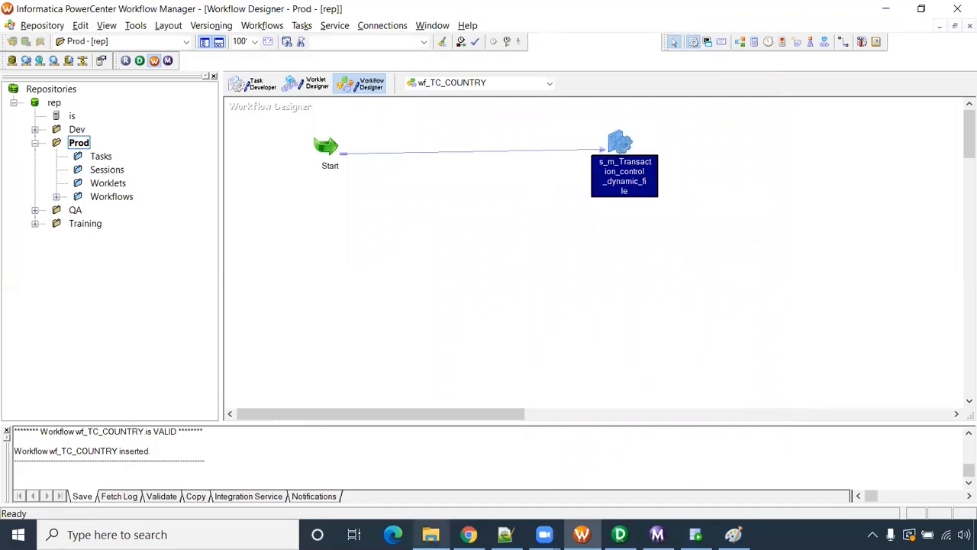
- Switch to File Explorer and permanently delete the t_ff_employees file from the TgtFiles folder
{"action": "left_click", "coordinate": [430, 534]}
{"action": "left_click", "coordinate": [394, 120]}
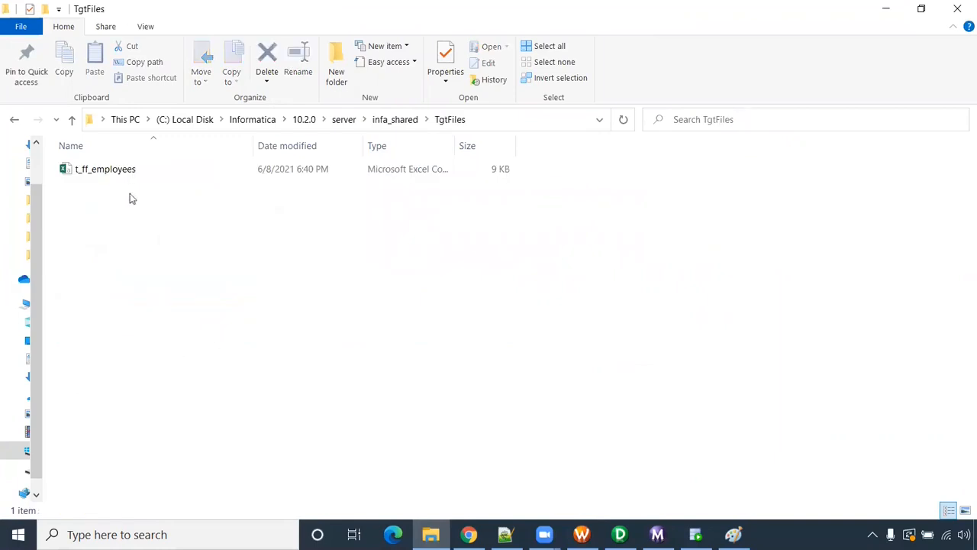
{"action": "left_click", "coordinate": [119, 175]}
{"action": "key", "text": "shift+Delete"}
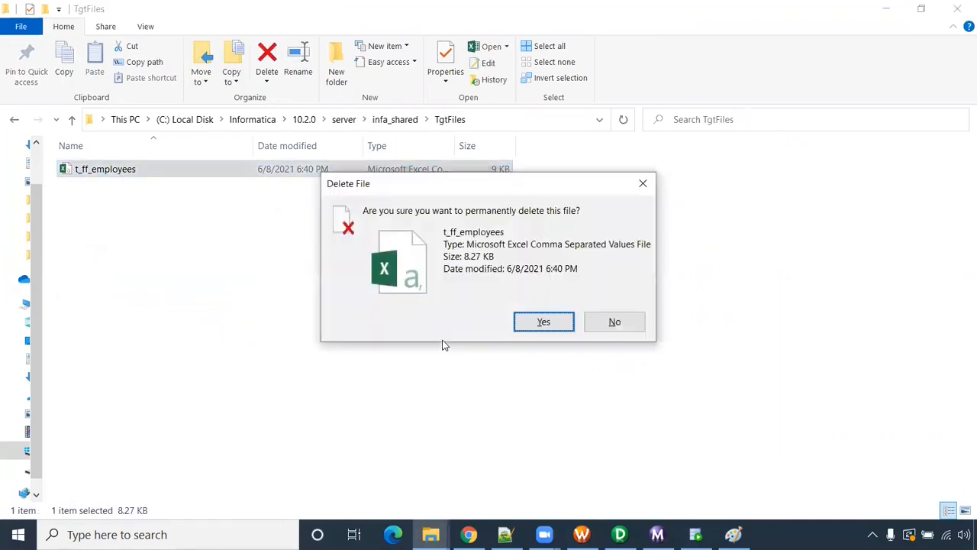
{"action": "key", "text": "Return"}
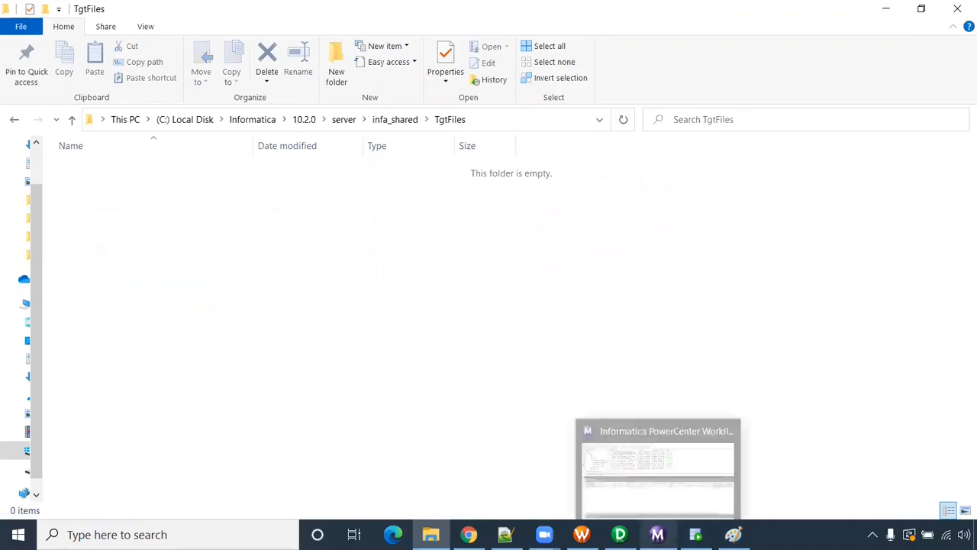
- Start the wf_TC_COUNTRY workflow from the Workflow Manager and check its run and target row statistics in the Workflow Monitor
{"action": "left_click", "coordinate": [582, 534]}
{"action": "right_click", "coordinate": [511, 235]}
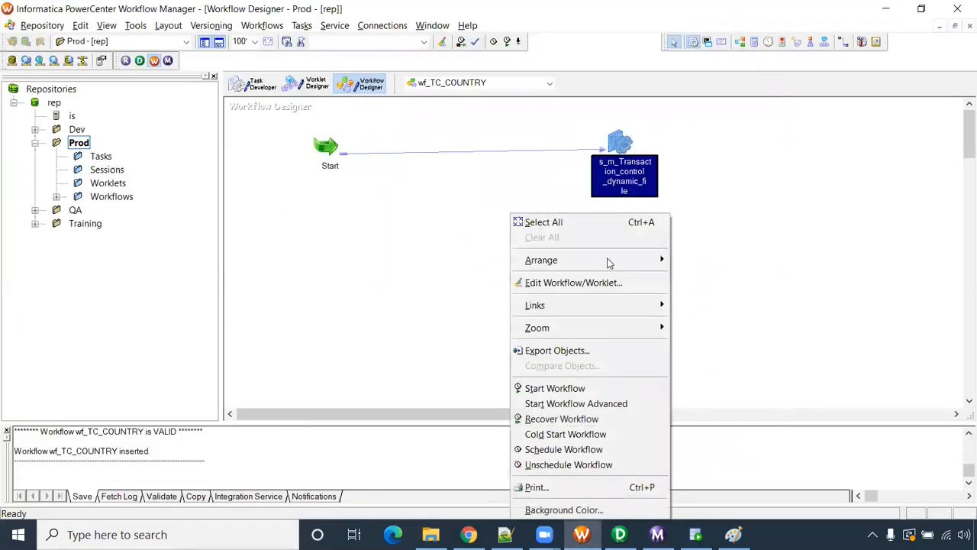
{"action": "left_click", "coordinate": [588, 389]}
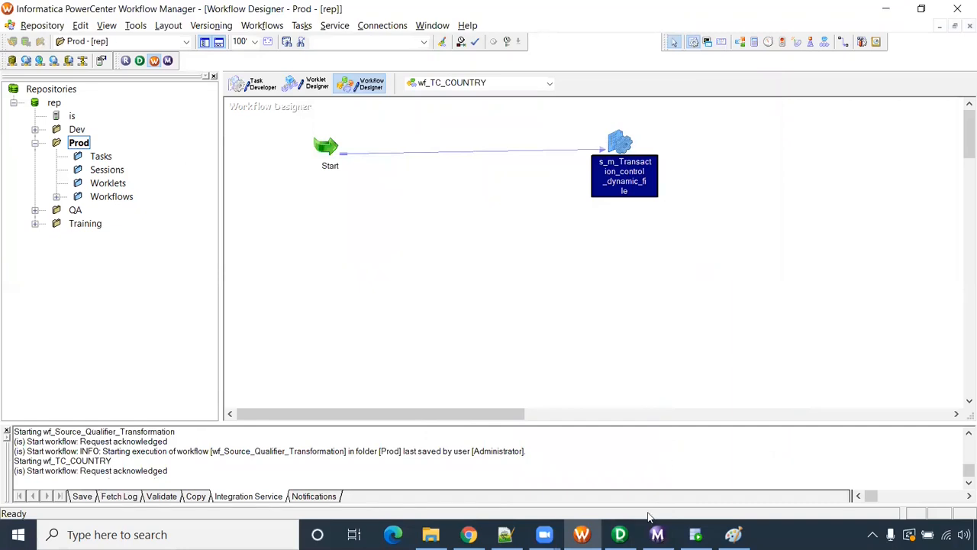
{"action": "left_click", "coordinate": [658, 534]}
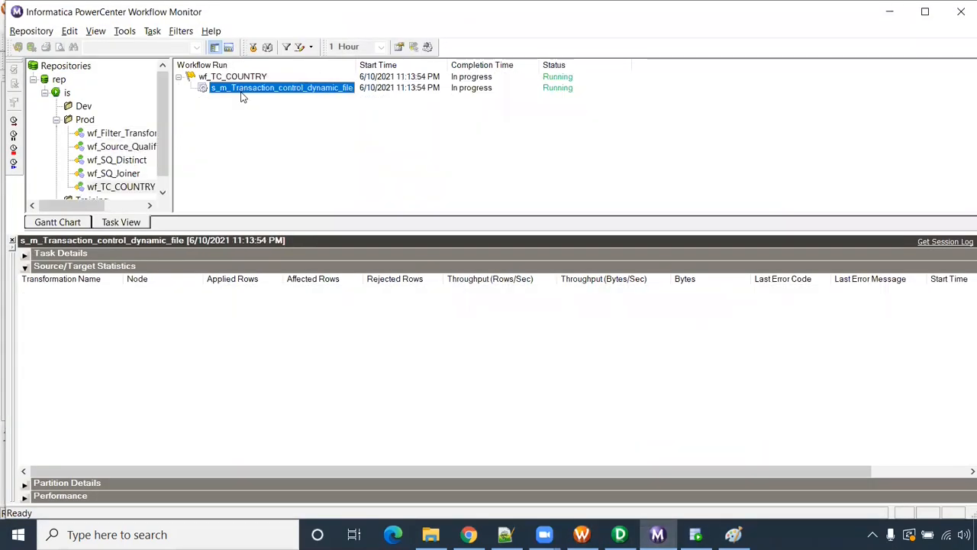
{"action": "left_click", "coordinate": [260, 300]}
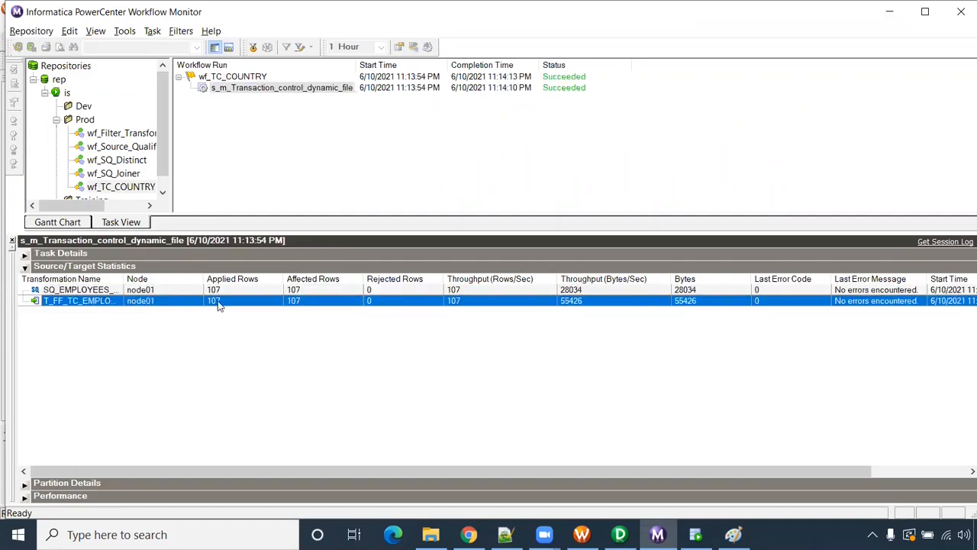
- Open the generated COUNTRY_India file from the TgtFiles folder in Excel, examine its country column, and close it
{"action": "left_click", "coordinate": [431, 534]}
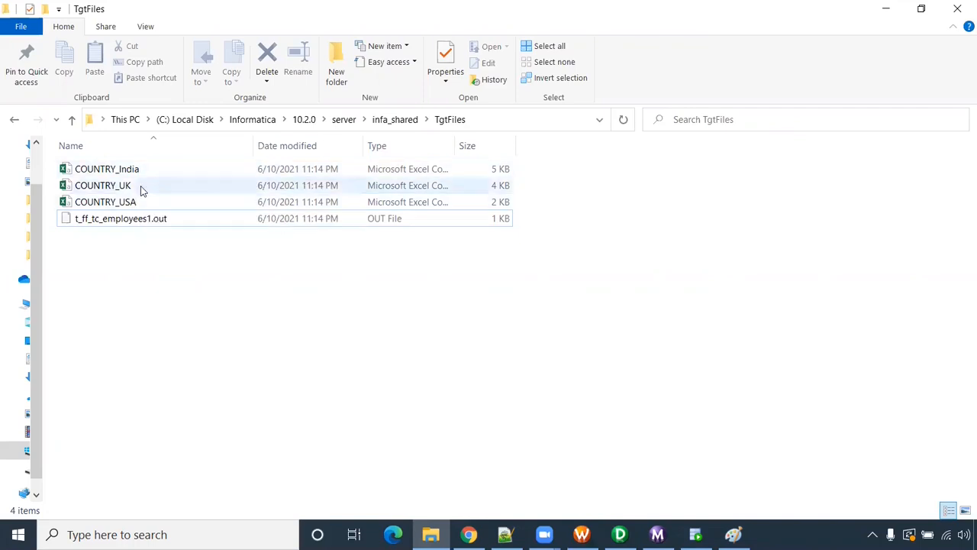
{"action": "left_click", "coordinate": [136, 203]}
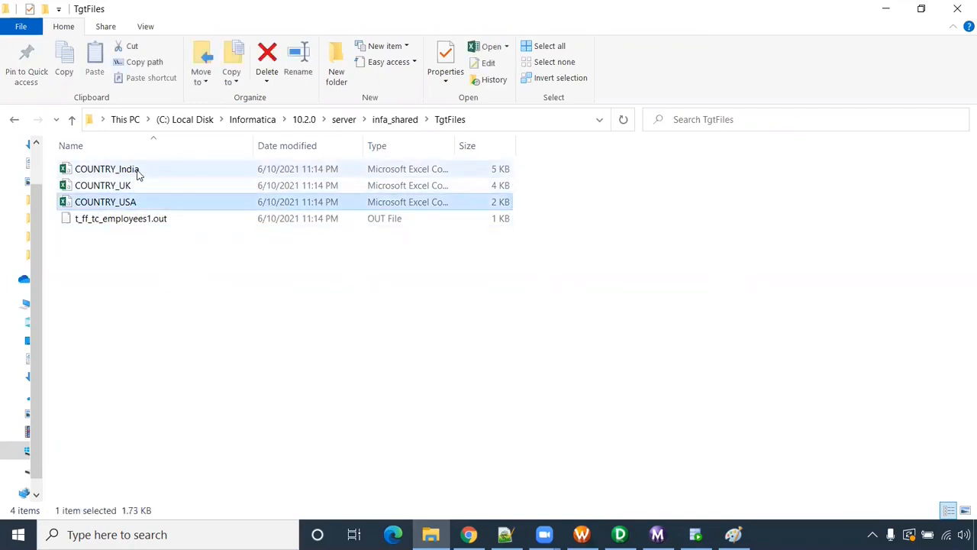
{"action": "left_click", "coordinate": [138, 175]}
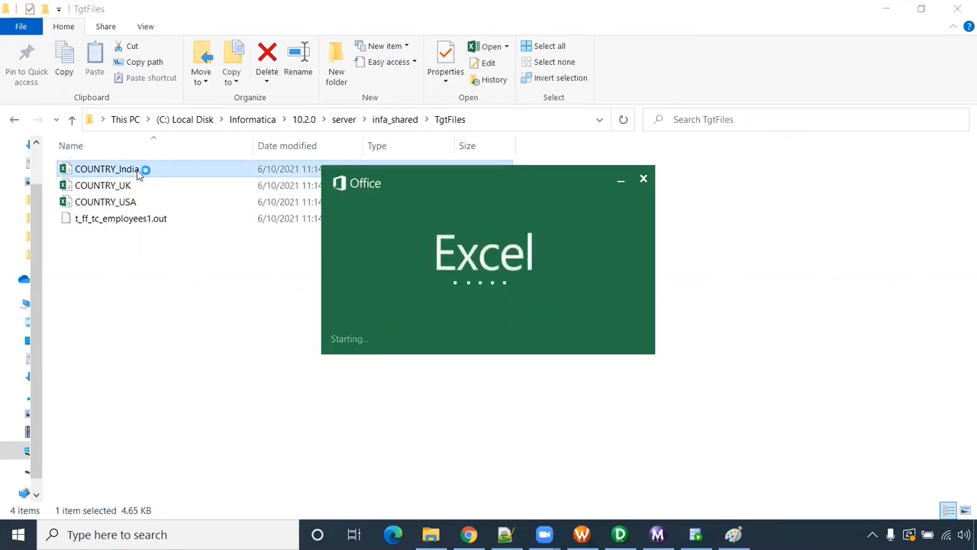
{"action": "left_click_drag", "start_coordinate": [581, 169], "coordinate": [606, 454]}
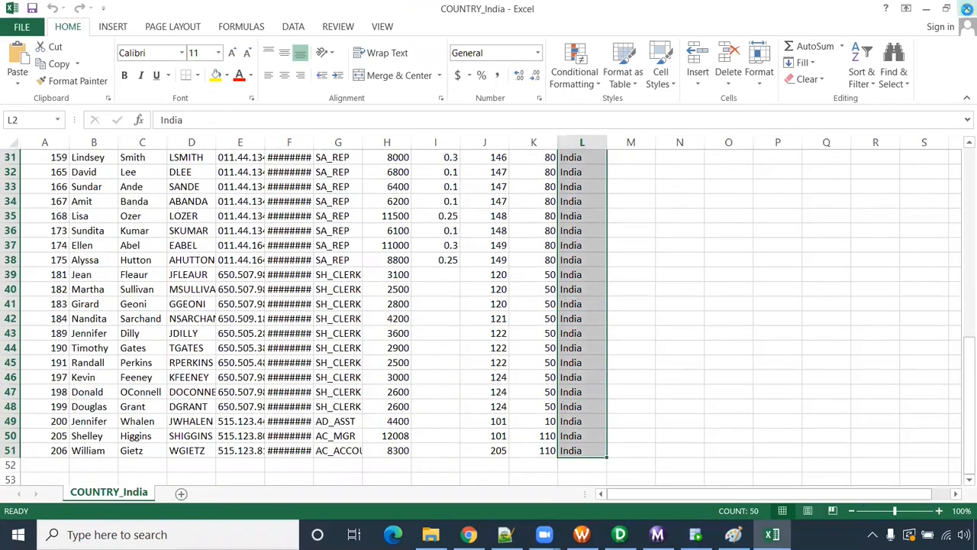
{"action": "left_click", "coordinate": [966, 8]}
- Open the COUNTRY_UK file, examine its country column down to the last row, and close it
{"action": "left_click", "coordinate": [120, 187]}
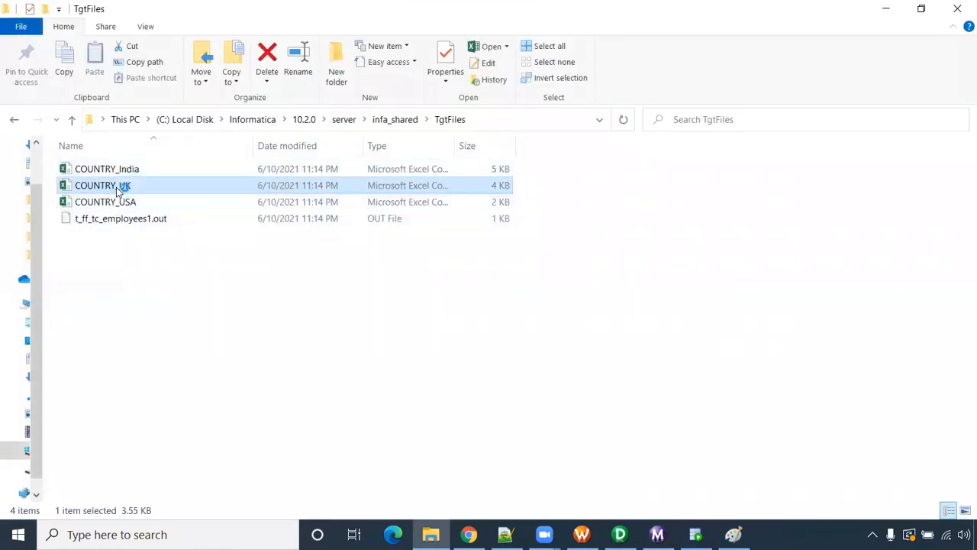
{"action": "double_click", "coordinate": [118, 189]}
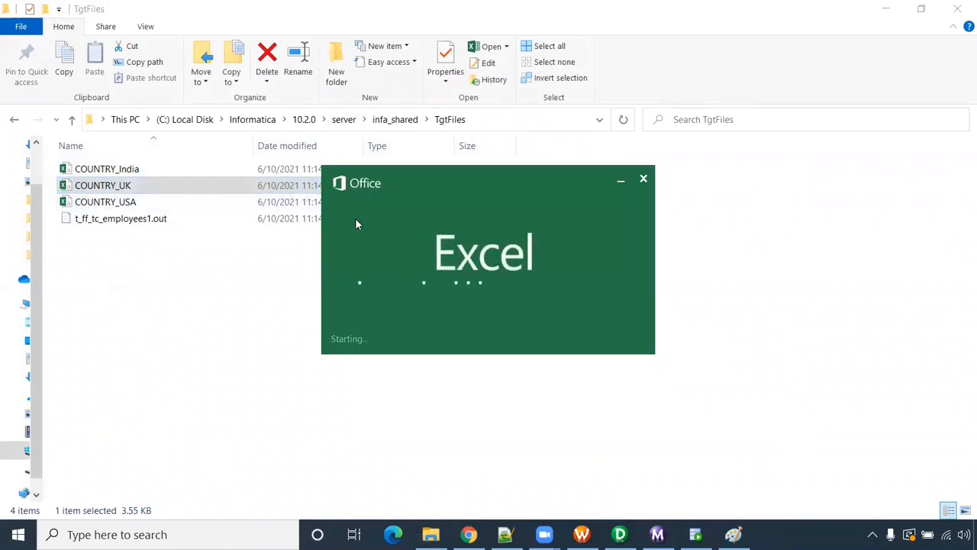
{"action": "left_click_drag", "start_coordinate": [577, 171], "coordinate": [595, 479]}
{"action": "scroll", "coordinate": [596, 418], "scroll_direction": "down", "scroll_amount": 10}
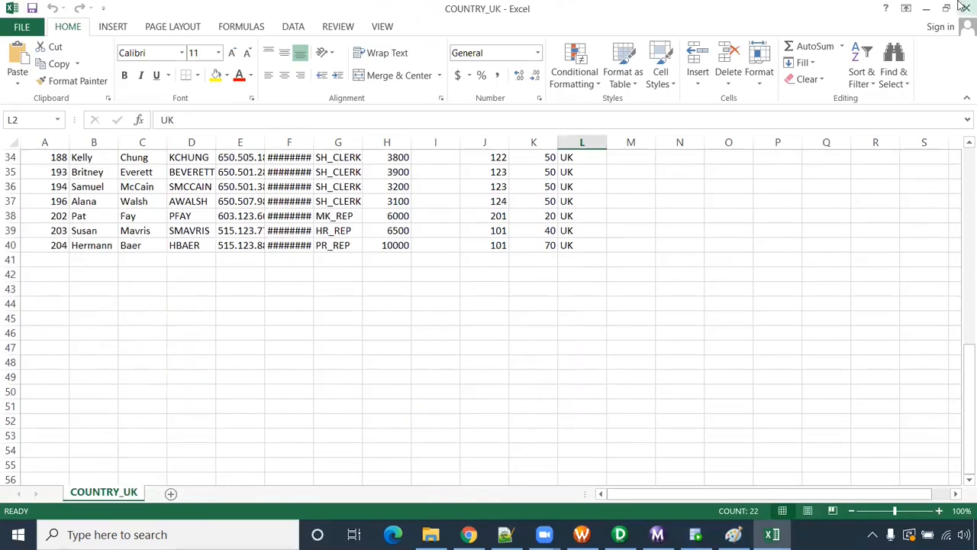
{"action": "left_click", "coordinate": [967, 8]}
- Examine the country column of the COUNTRY_USA file, close it, and check the t_ff_tc_employees1.out file's entry in the folder
{"action": "double_click", "coordinate": [137, 202]}
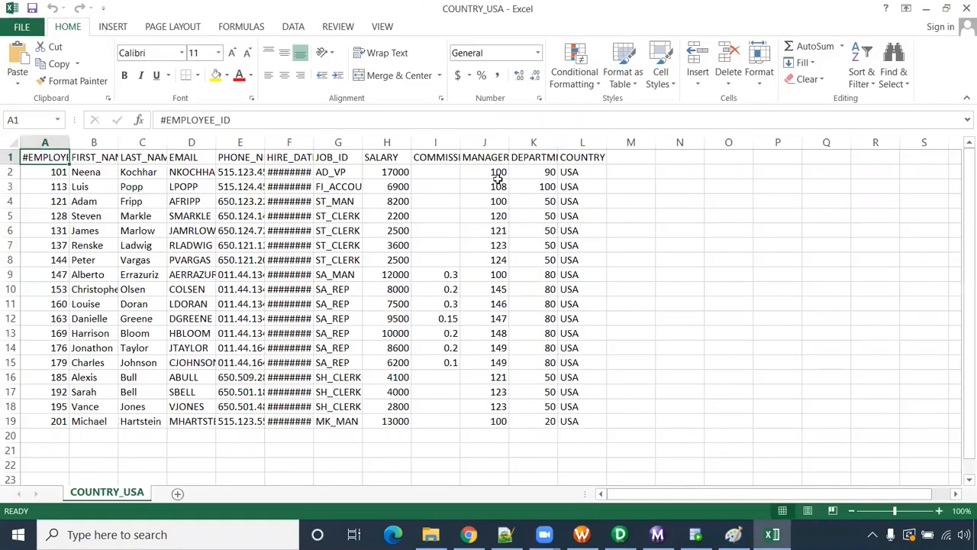
{"action": "left_click_drag", "start_coordinate": [571, 172], "coordinate": [573, 420]}
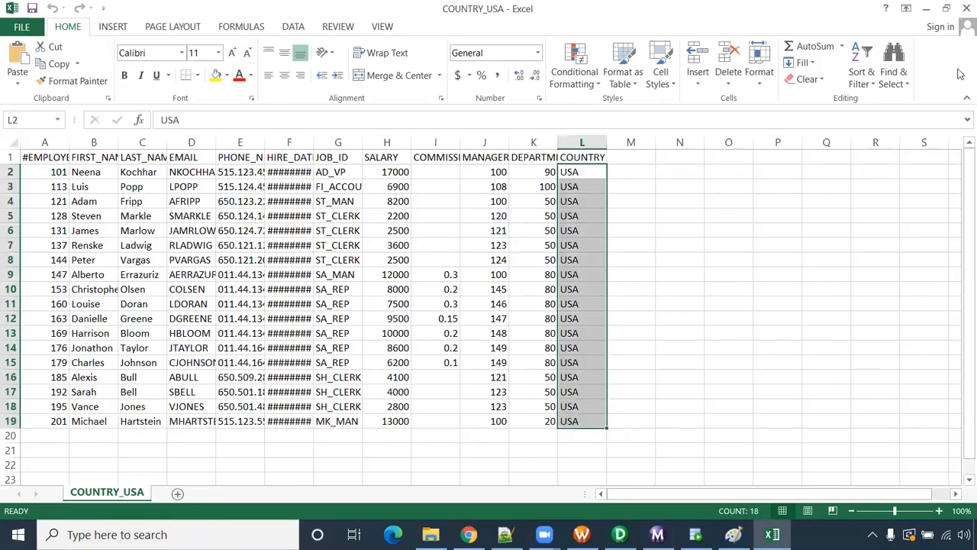
{"action": "left_click", "coordinate": [966, 7]}
{"action": "left_click", "coordinate": [84, 219]}
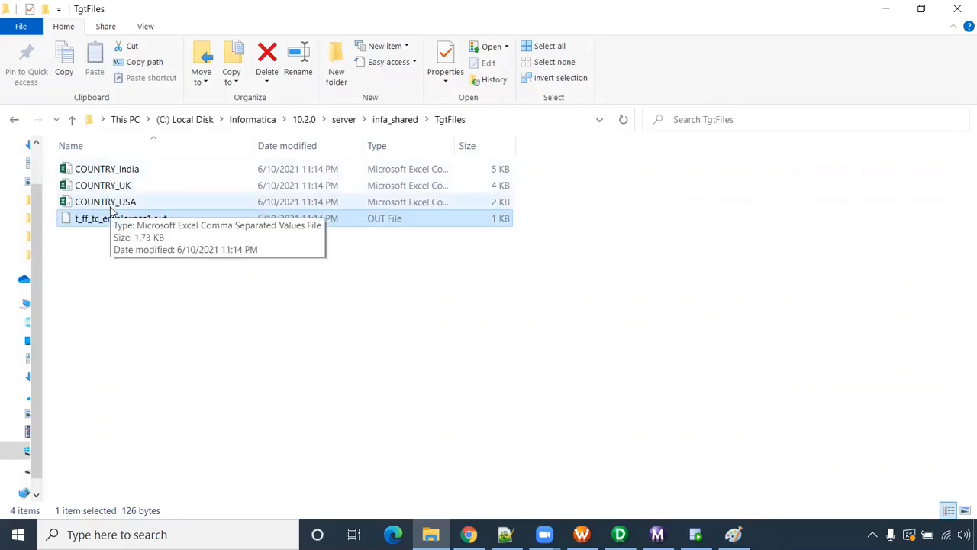
{"action": "left_click", "coordinate": [319, 320]}
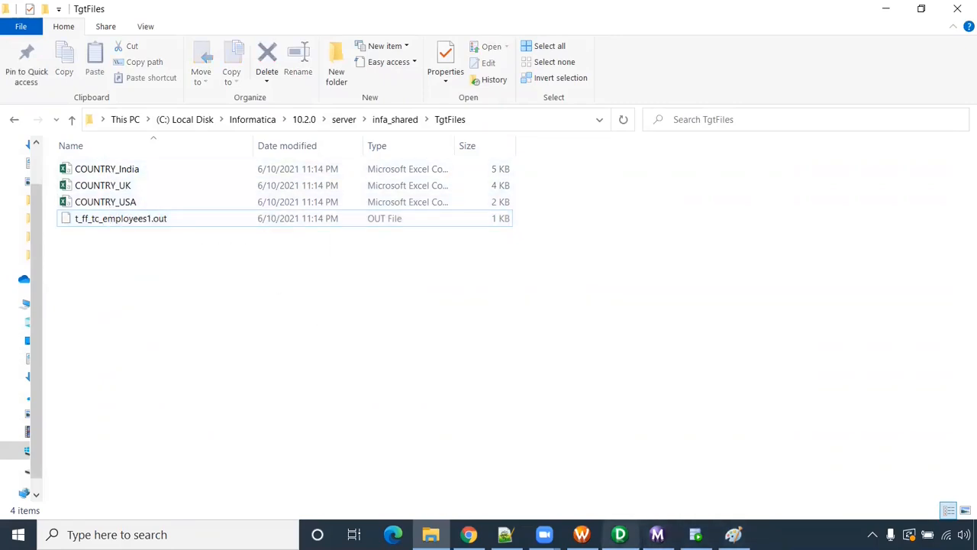
- Switch to Oracle SQL Developer and set COUNTRY to CANADA in rows 10 and 20 of the EMPLOYEES_COUNTRIES table
{"action": "left_click", "coordinate": [611, 458]}
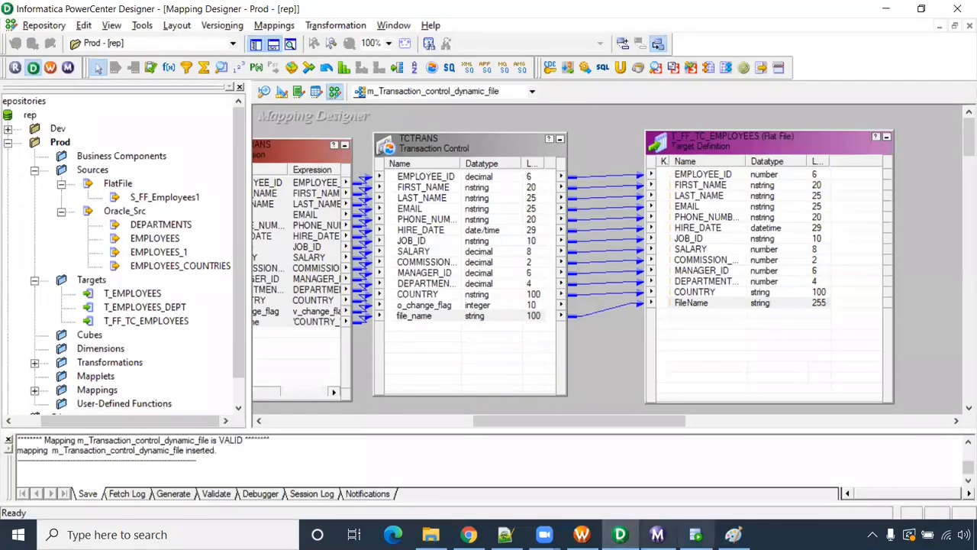
{"action": "left_click", "coordinate": [695, 534]}
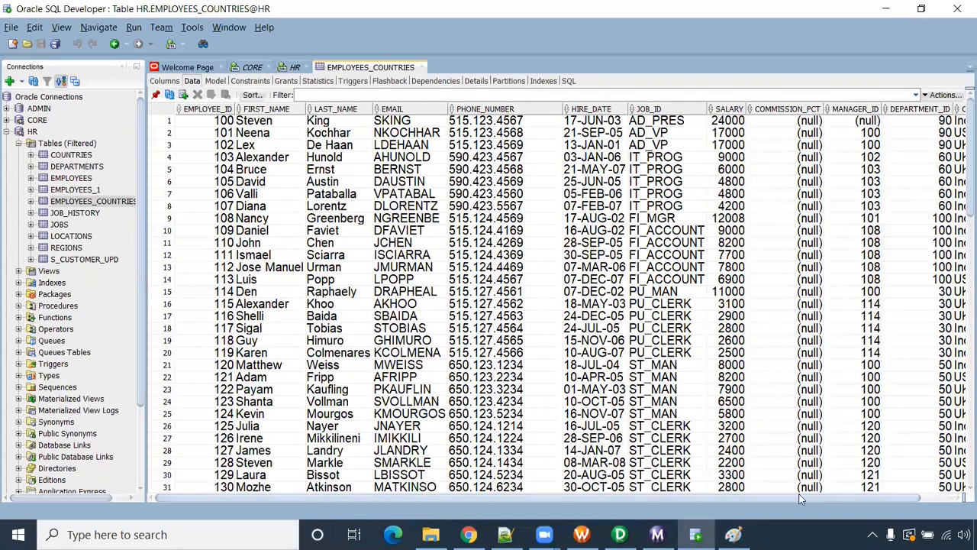
{"action": "left_click_drag", "start_coordinate": [800, 498], "coordinate": [945, 495]}
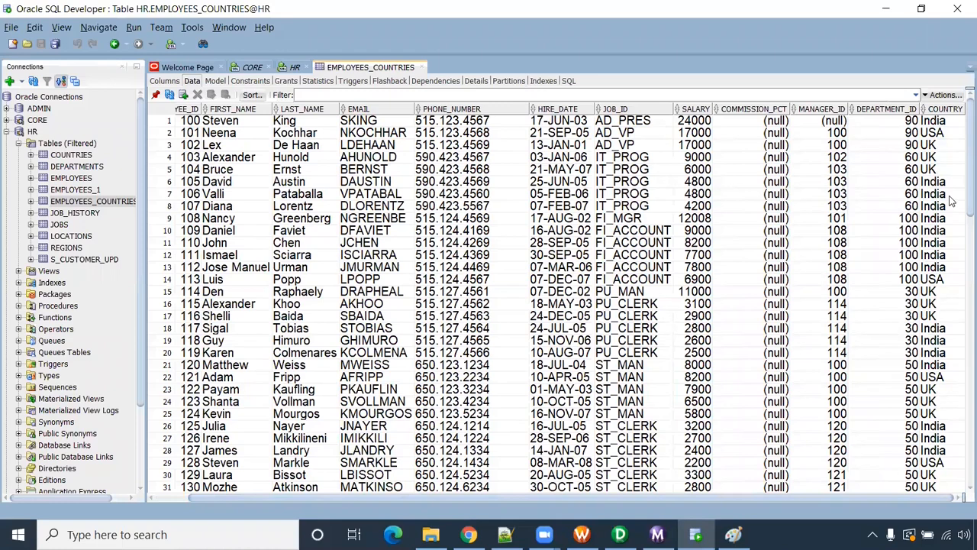
{"action": "left_click", "coordinate": [933, 218]}
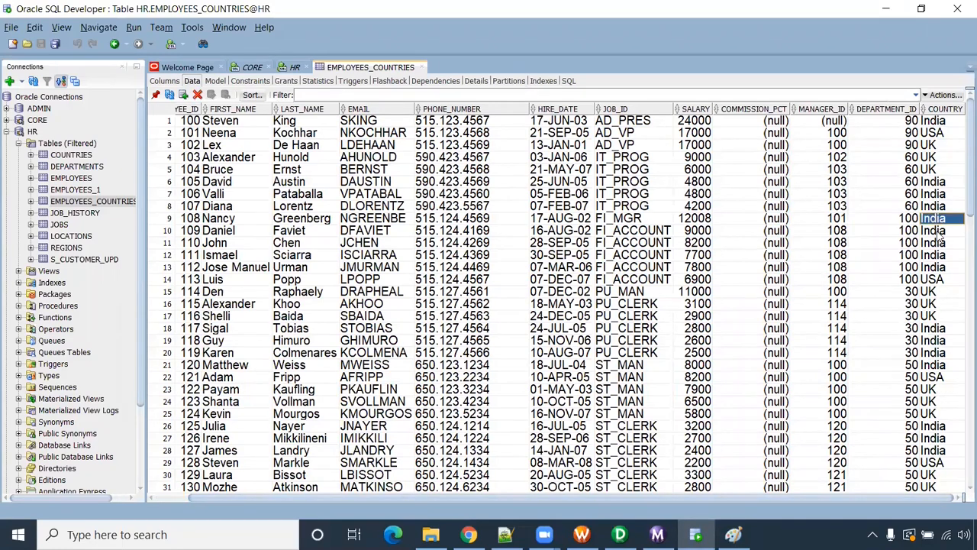
{"action": "left_click", "coordinate": [938, 232]}
{"action": "type", "text": "CANADA"}
{"action": "key", "text": "Return"}
{"action": "left_click", "coordinate": [947, 353]}
{"action": "type", "text": "CANADA"}
- Set COUNTRY to CANADA in rows 28 and 37 of the EMPLOYEES_COUNTRIES data
{"action": "scroll", "coordinate": [946, 357], "scroll_direction": "down", "scroll_amount": 3}
{"action": "left_click", "coordinate": [940, 352]}
{"action": "left_click", "coordinate": [940, 341]}
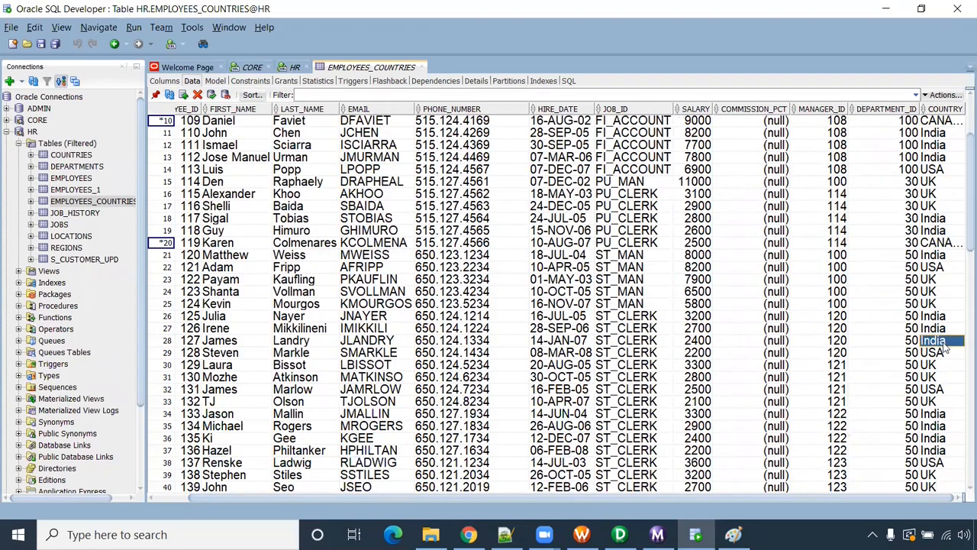
{"action": "type", "text": "CANADA"}
{"action": "scroll", "coordinate": [940, 343], "scroll_direction": "down", "scroll_amount": 3}
{"action": "left_click", "coordinate": [939, 340]}
{"action": "type", "text": "CANADA"}
- Set COUNTRY to CANADA in rows 43 and 60 of the EMPLOYEES_COUNTRIES data
{"action": "scroll", "coordinate": [942, 374], "scroll_direction": "down", "scroll_amount": 2}
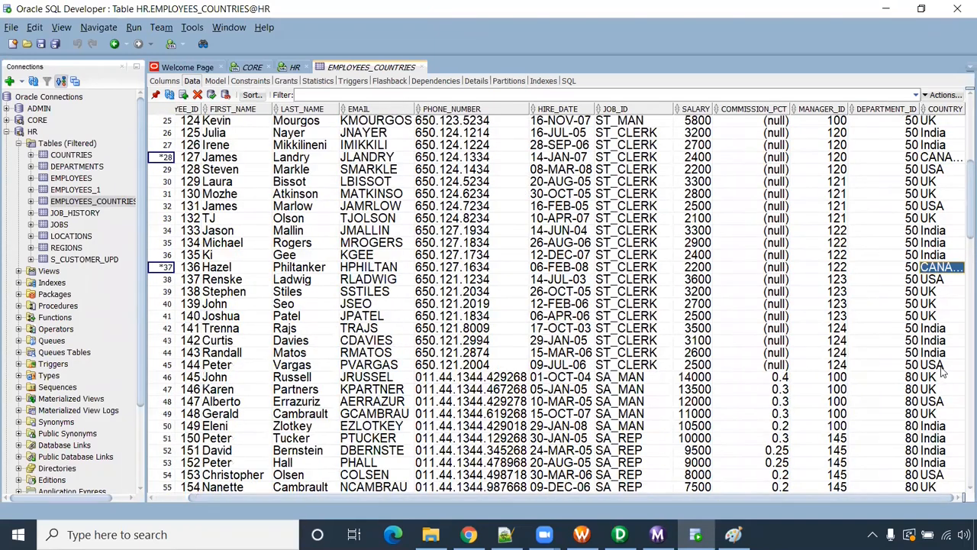
{"action": "left_click", "coordinate": [942, 341]}
{"action": "key", "text": "ctrl+v"}
{"action": "scroll", "coordinate": [942, 341], "scroll_direction": "down", "scroll_amount": 7}
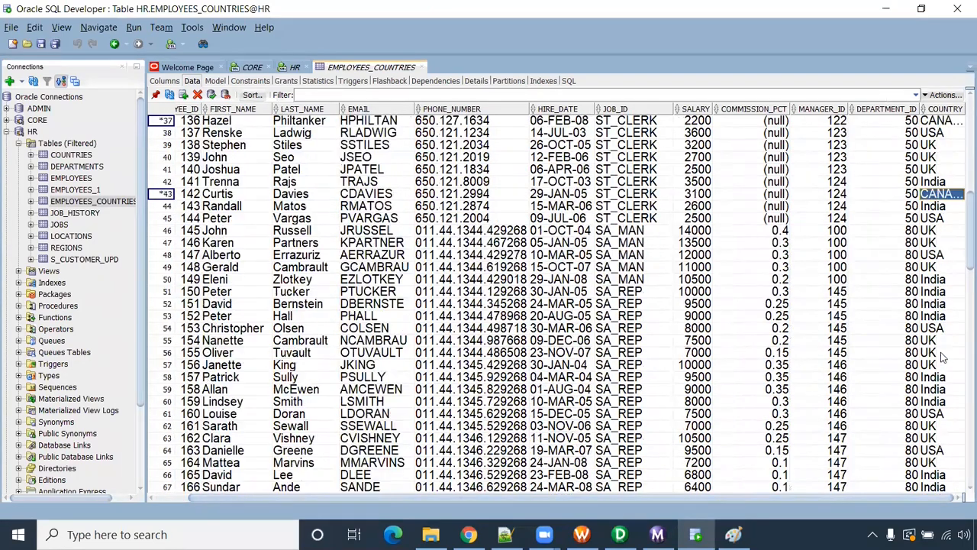
{"action": "left_click", "coordinate": [933, 292]}
{"action": "key", "text": "ctrl+v"}
- Set COUNTRY to CANADA in rows 75 and 85 of the EMPLOYEES_COUNTRIES data
{"action": "scroll", "coordinate": [933, 294], "scroll_direction": "down", "scroll_amount": 5}
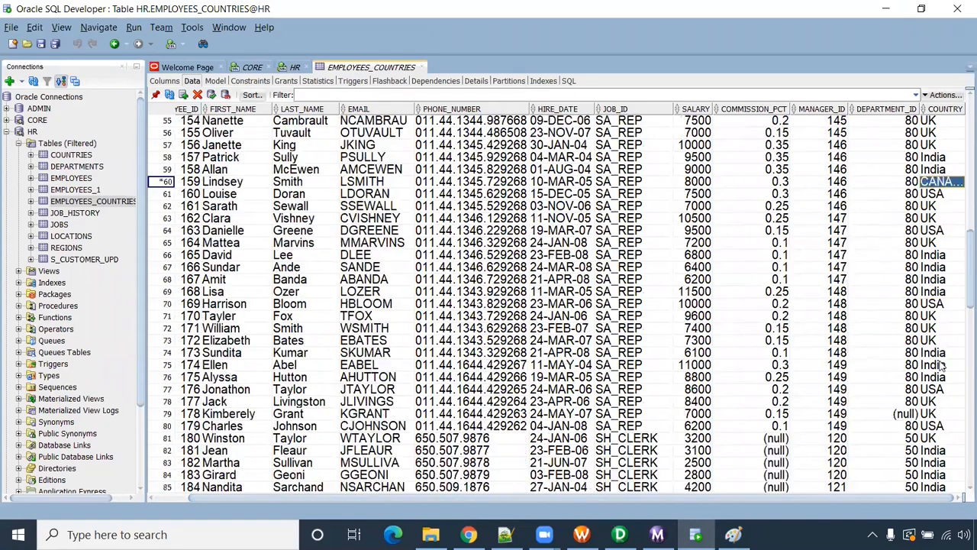
{"action": "left_click", "coordinate": [936, 300]}
{"action": "key", "text": "ctrl+v"}
{"action": "scroll", "coordinate": [938, 294], "scroll_direction": "down", "scroll_amount": 4}
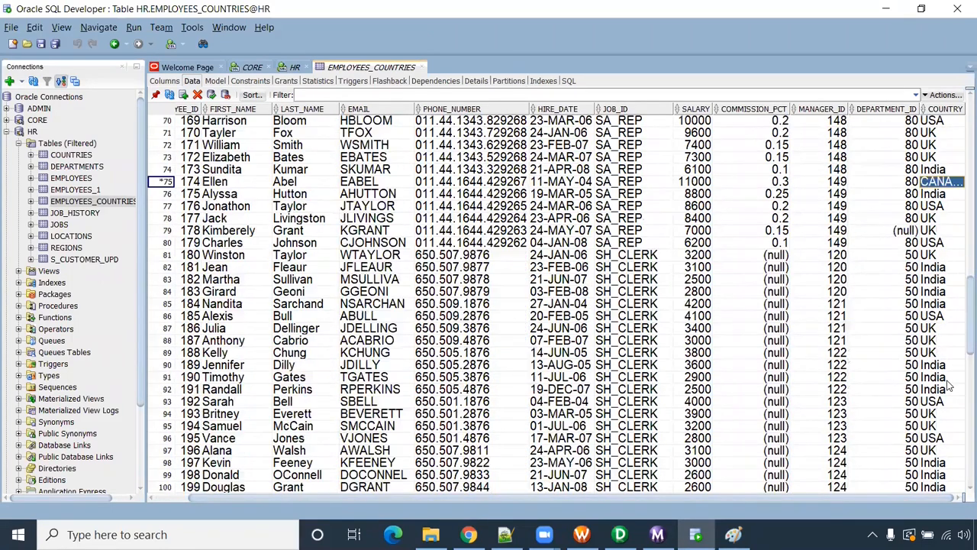
{"action": "left_click", "coordinate": [938, 269]}
{"action": "key", "text": "ctrl+v"}
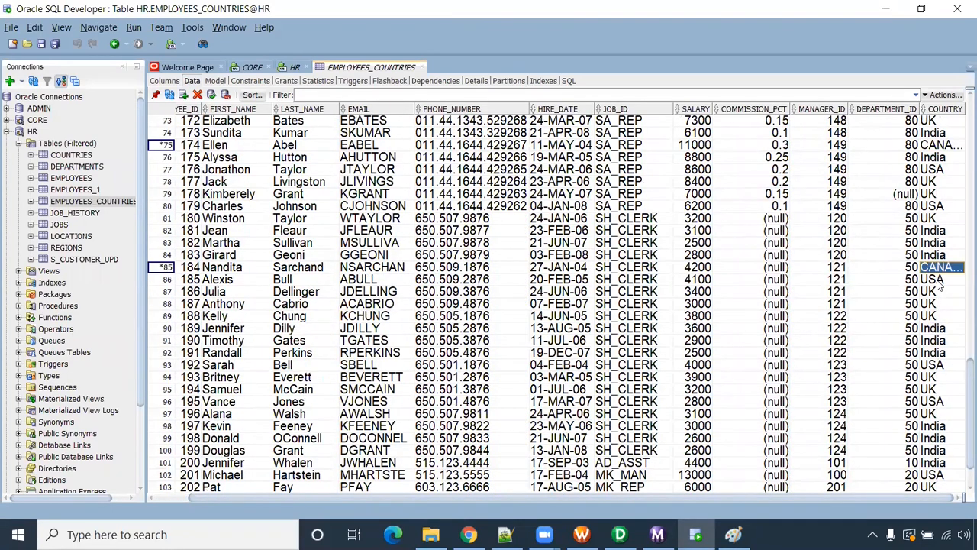
- Return to the start of the EMPLOYEES_COUNTRIES data and set COUNTRY to JAPAN in row 6
{"action": "scroll", "coordinate": [960, 339], "scroll_direction": "up", "scroll_amount": 20}
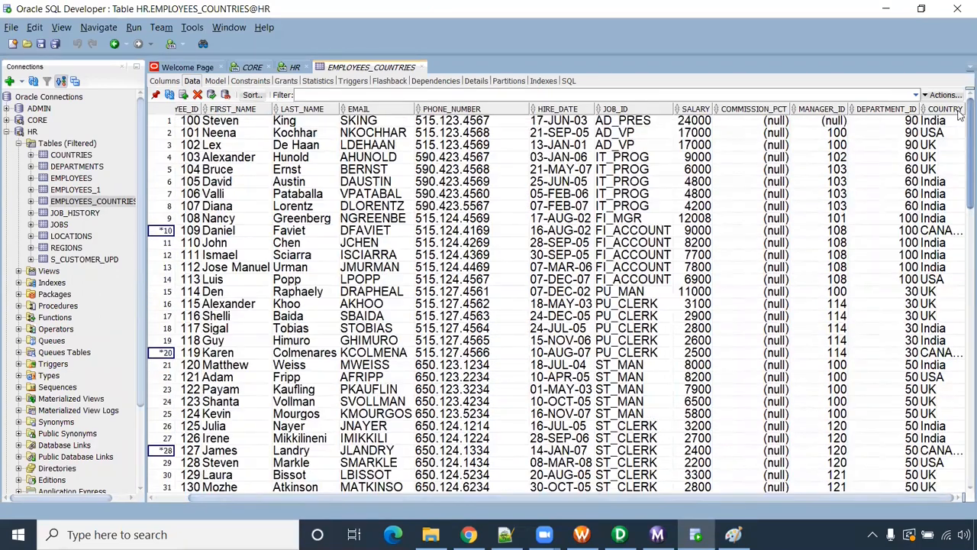
{"action": "left_click", "coordinate": [932, 183]}
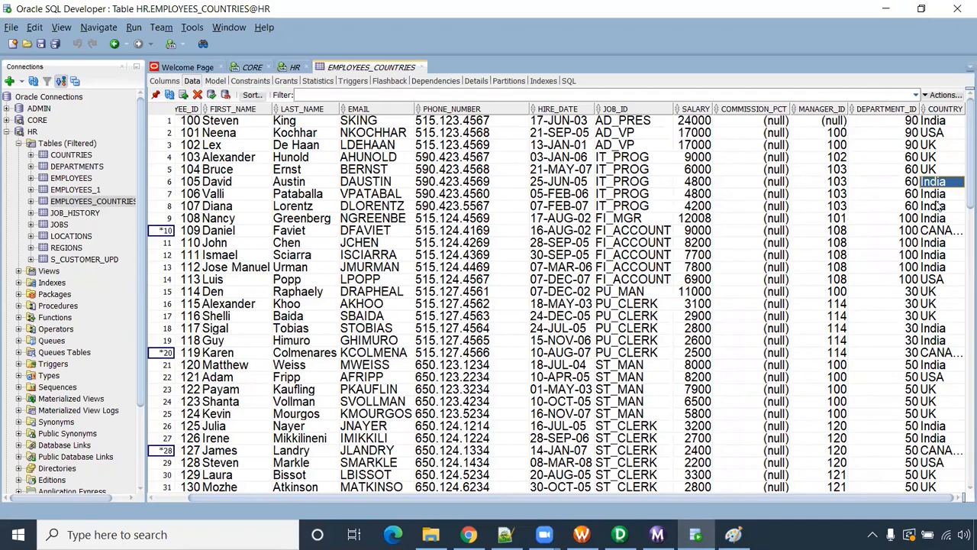
{"action": "type", "text": "J"}
{"action": "type", "text": "APAN"}
{"action": "key", "text": "Return"}
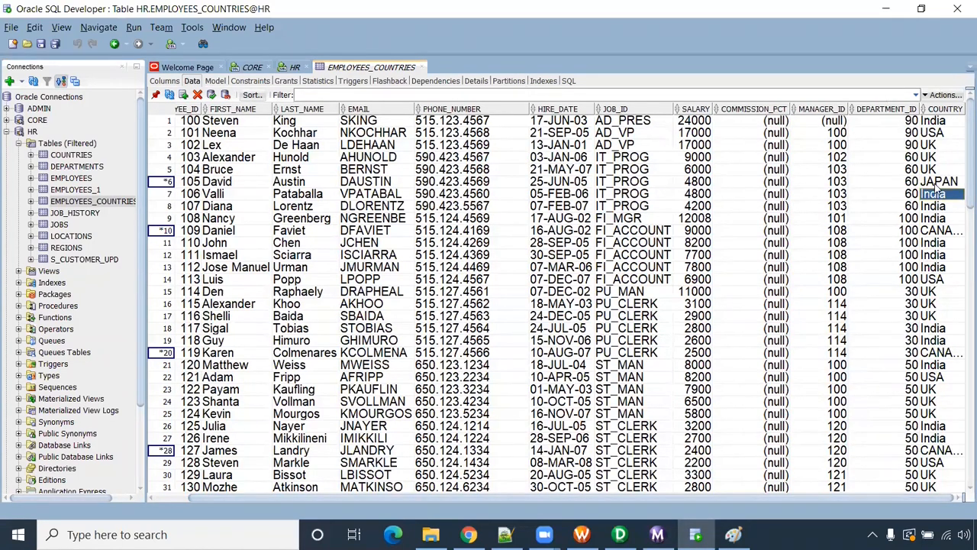
- Set COUNTRY to JAPAN in rows 12, 45, 68, 84, 91 and 99 of the EMPLOYEES_COUNTRIES data, and commit the changes
{"action": "scroll", "coordinate": [940, 191], "scroll_direction": "down", "scroll_amount": 1}
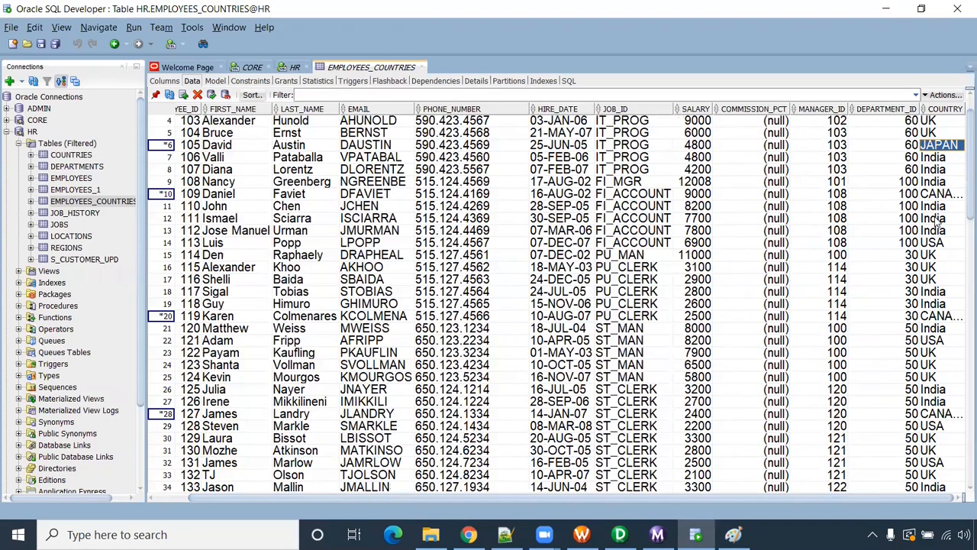
{"action": "scroll", "coordinate": [942, 259], "scroll_direction": "down", "scroll_amount": 5}
{"action": "scroll", "coordinate": [942, 282], "scroll_direction": "down", "scroll_amount": 5}
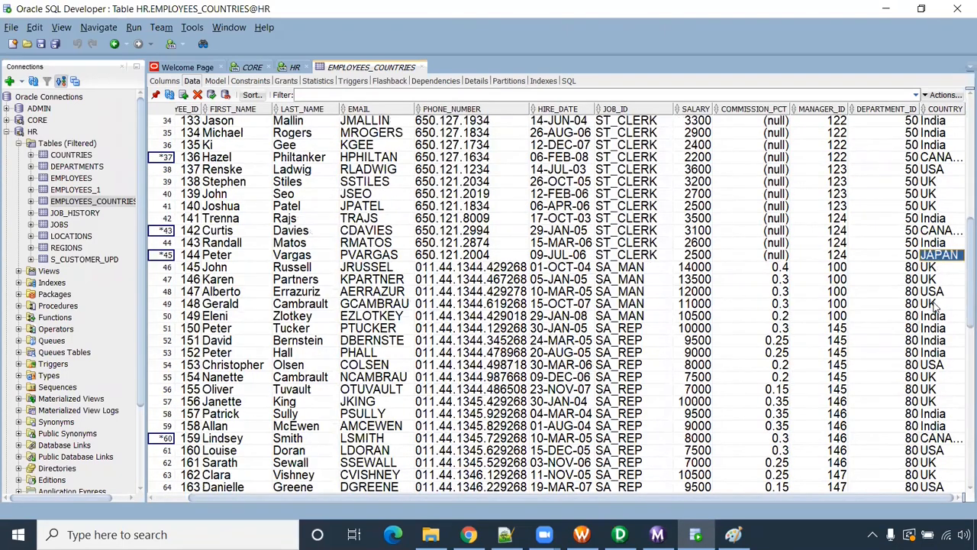
{"action": "scroll", "coordinate": [940, 264], "scroll_direction": "down", "scroll_amount": 10}
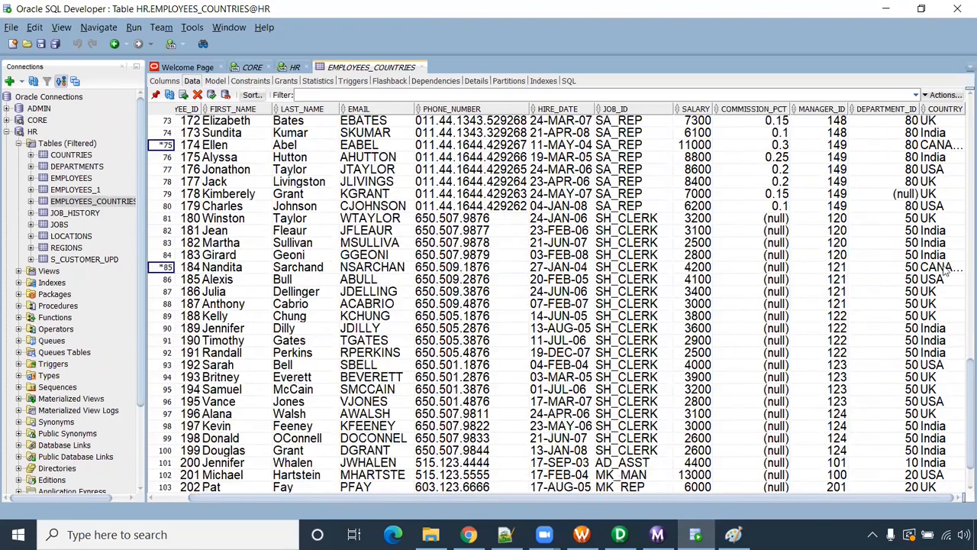
{"action": "scroll", "coordinate": [557, 305], "scroll_direction": "down", "scroll_amount": 2}
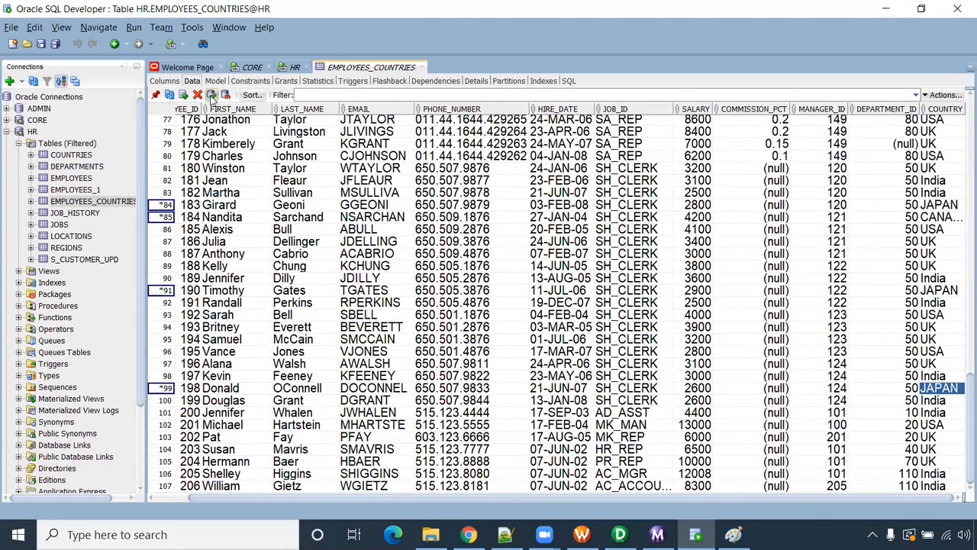
{"action": "key", "text": "F11"}
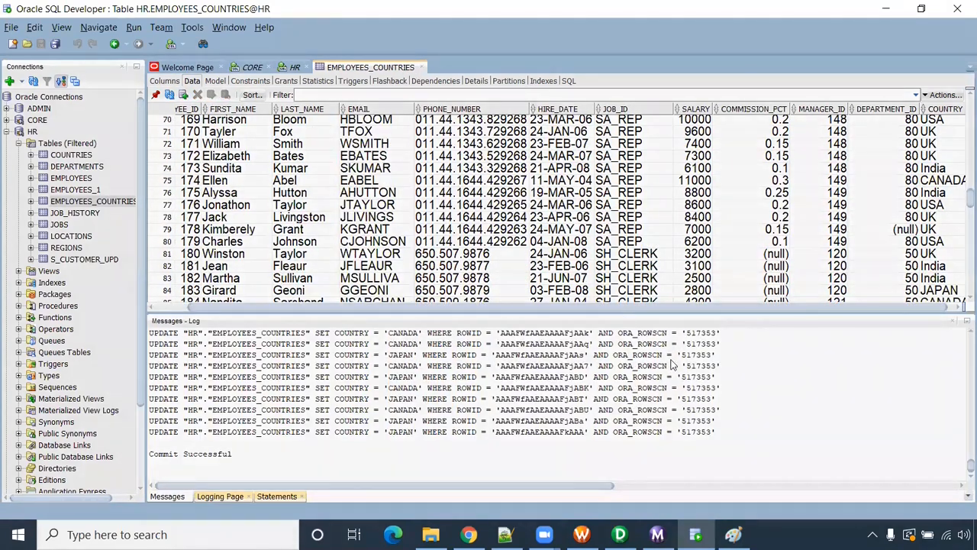
{"action": "left_click", "coordinate": [953, 321]}
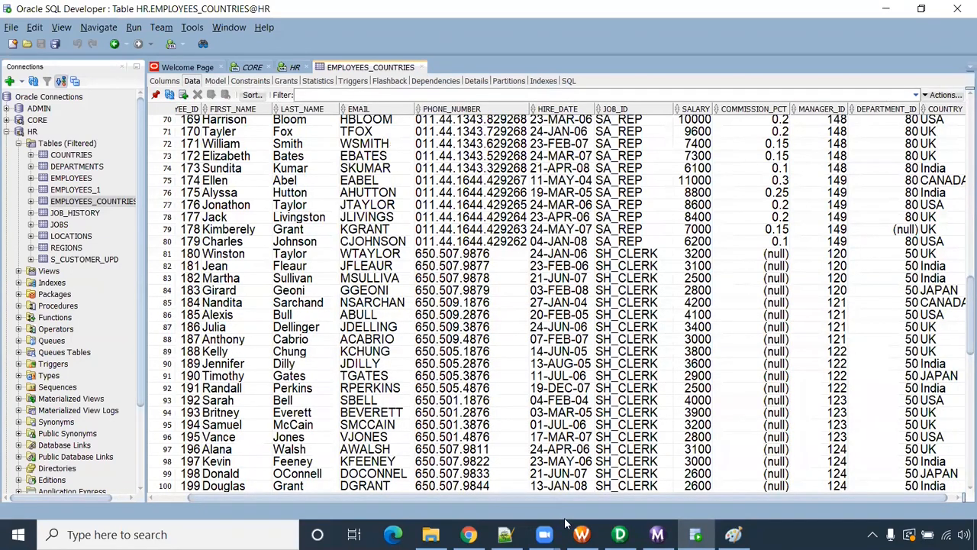
- Switch to Workflow Manager, start the wf_TC_COUNTRY workflow, and select its new s_m_Transaction_control_dynamic_file session run in Workflow Monitor
{"action": "mouse_move", "coordinate": [582, 534]}
{"action": "left_click", "coordinate": [595, 470]}
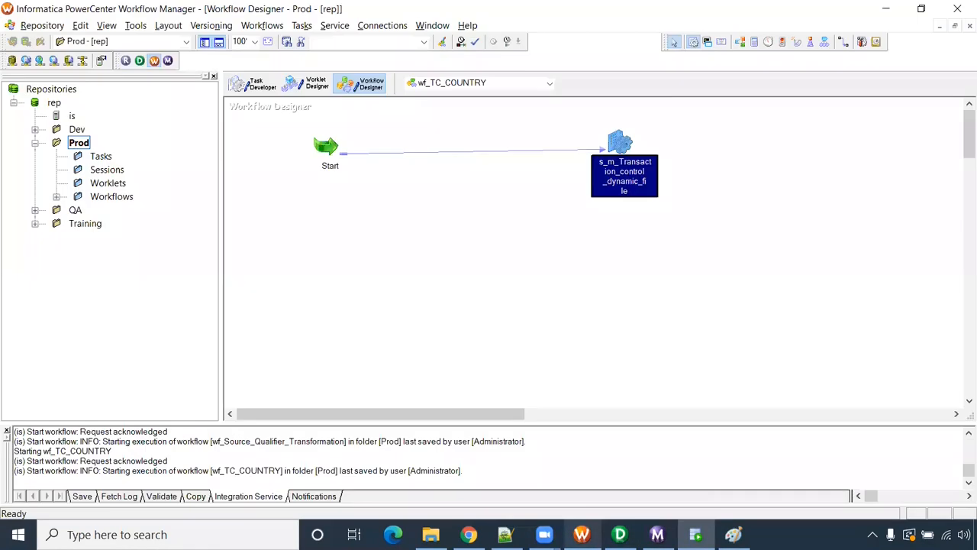
{"action": "right_click", "coordinate": [496, 203]}
{"action": "left_click", "coordinate": [554, 377]}
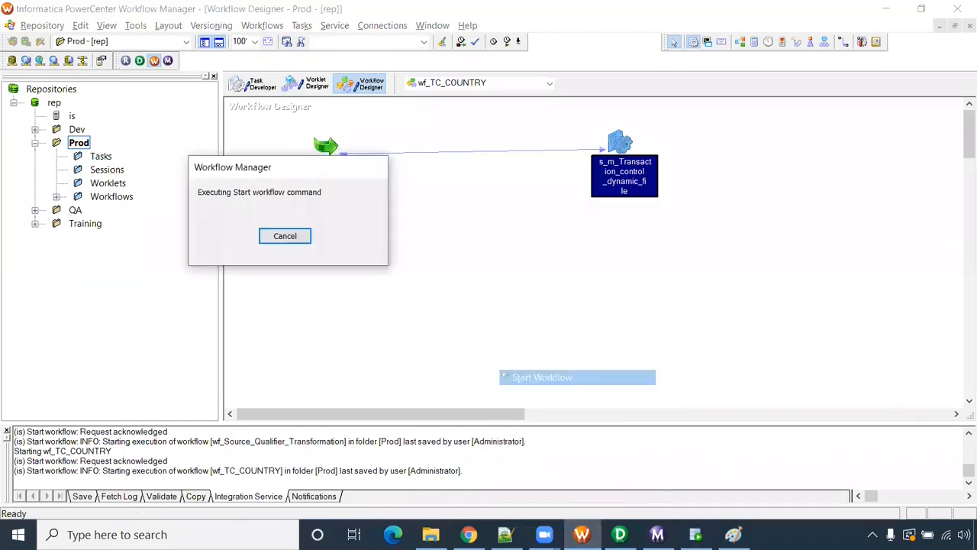
{"action": "left_click", "coordinate": [430, 535]}
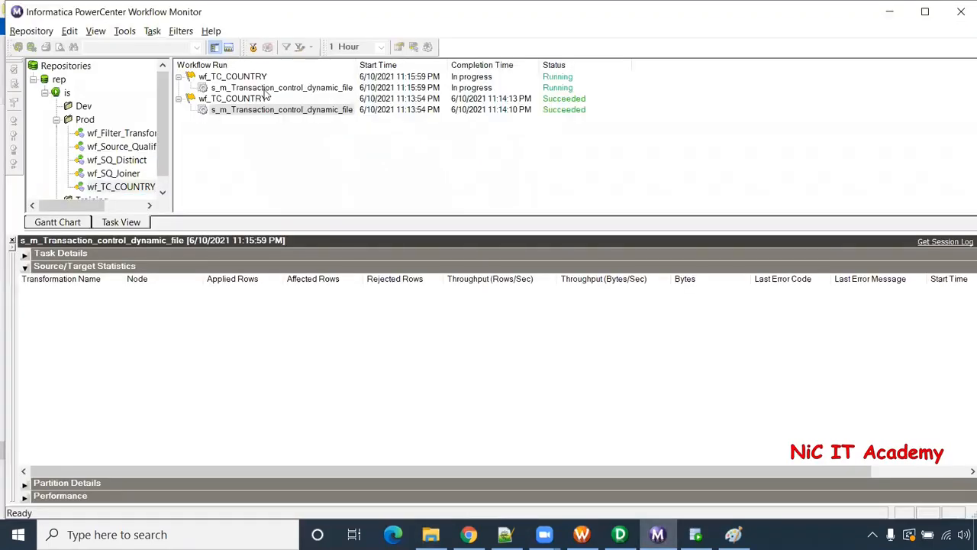
{"action": "left_click", "coordinate": [265, 88]}
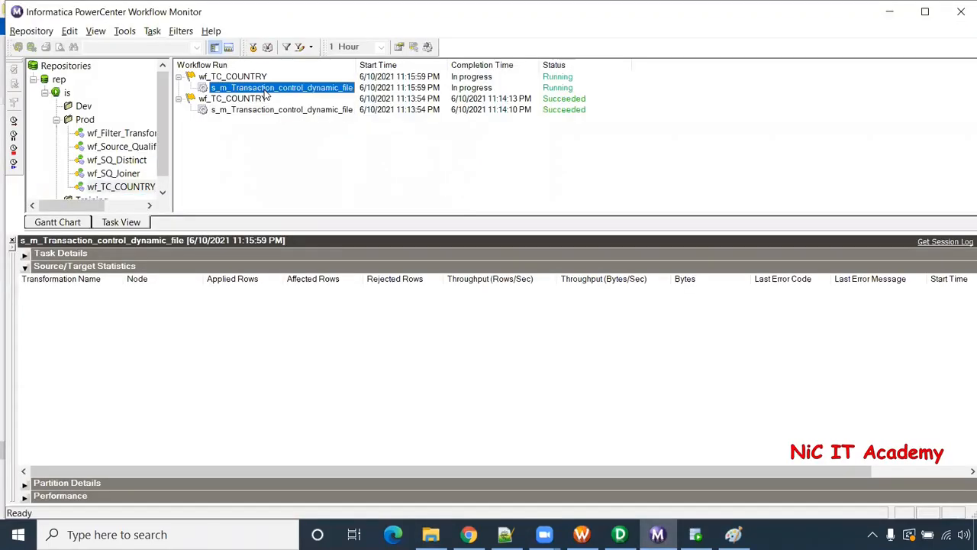
- Switch to the TgtFiles folder, open the COUNTRY_JAPAN output file to examine its employee rows, and close it
{"action": "key", "text": "alt+Tab"}
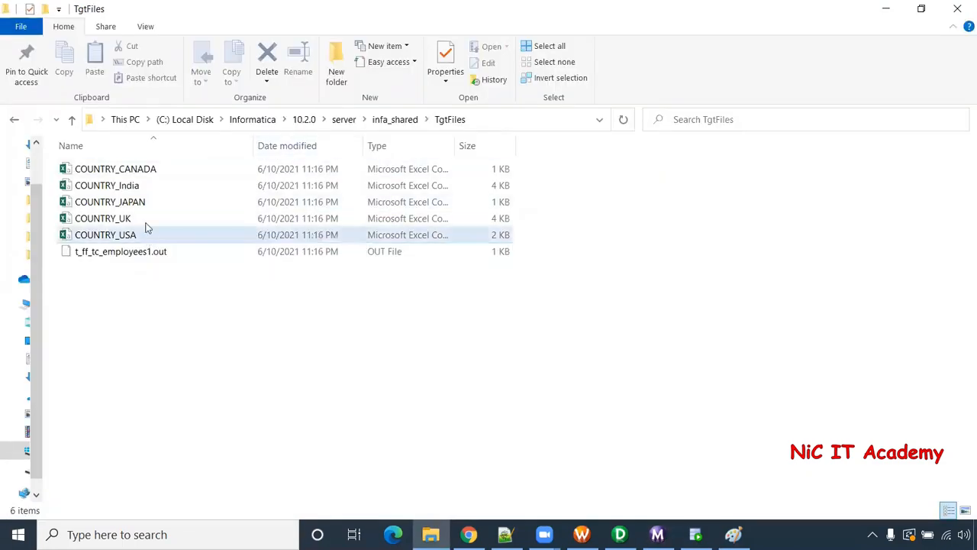
{"action": "left_click", "coordinate": [146, 230]}
{"action": "left_click", "coordinate": [144, 202]}
{"action": "left_click", "coordinate": [146, 169]}
{"action": "left_click", "coordinate": [143, 200]}
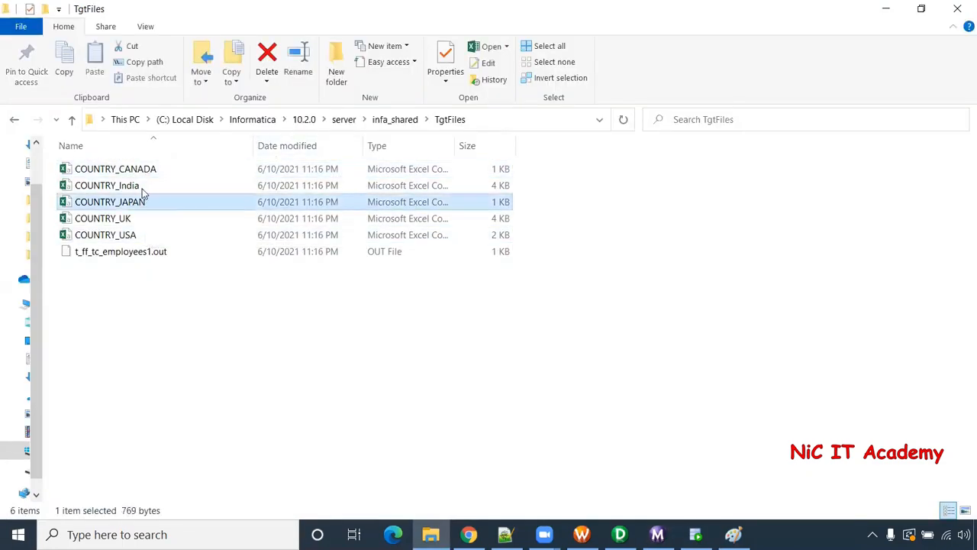
{"action": "left_click", "coordinate": [144, 168]}
{"action": "left_click", "coordinate": [145, 202]}
{"action": "right_click", "coordinate": [145, 202]}
{"action": "left_click", "coordinate": [129, 205]}
{"action": "double_click", "coordinate": [130, 204]}
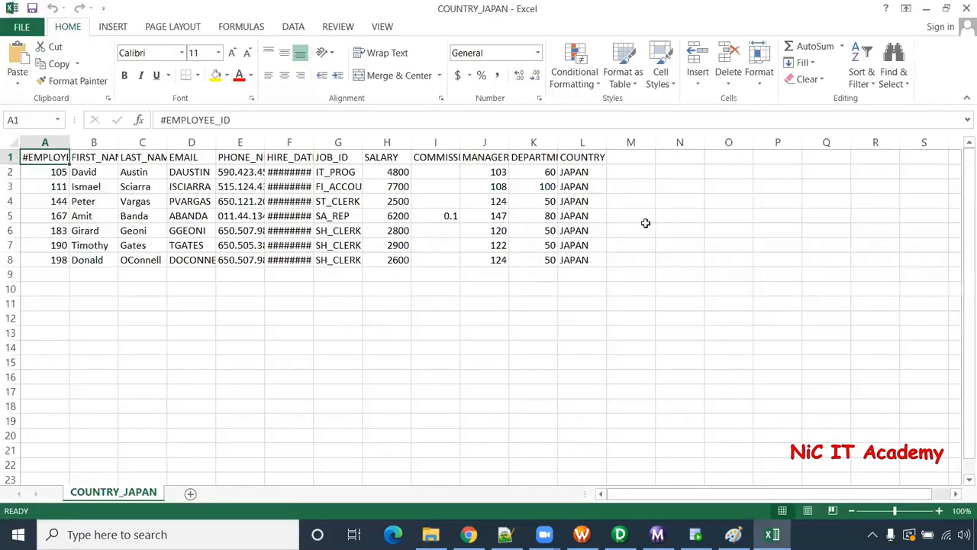
{"action": "left_click", "coordinate": [966, 8]}
{"action": "left_click", "coordinate": [603, 270]}
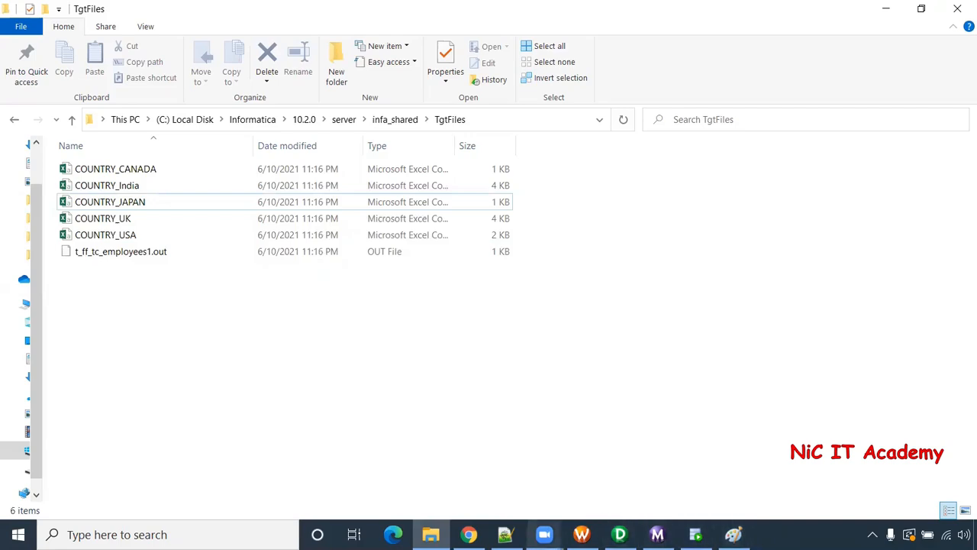
- Switch to PowerCenter Designer and examine the Sorter, Expression and Transaction Control transformations in the m_Transaction_control_dynamic_file mapping
{"action": "left_click", "coordinate": [506, 535]}
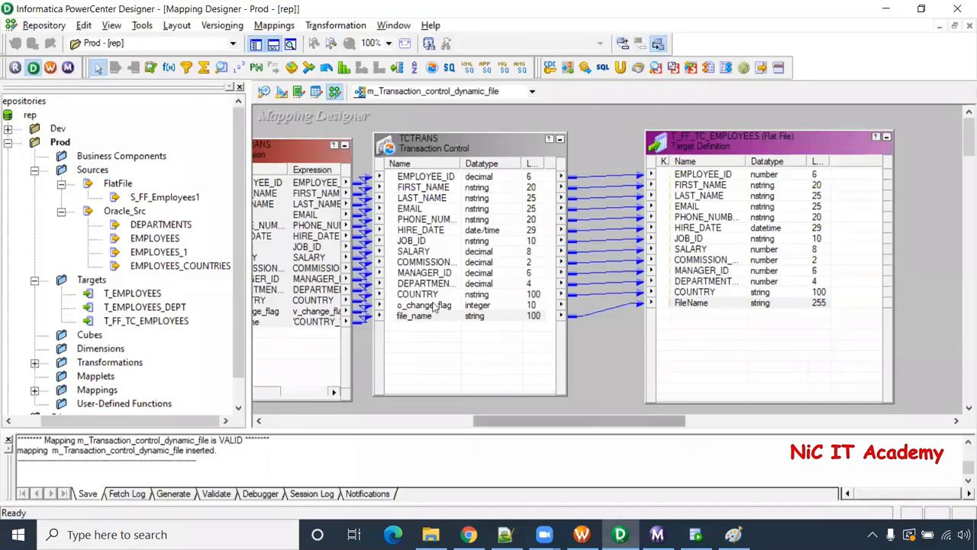
{"action": "left_click", "coordinate": [620, 534]}
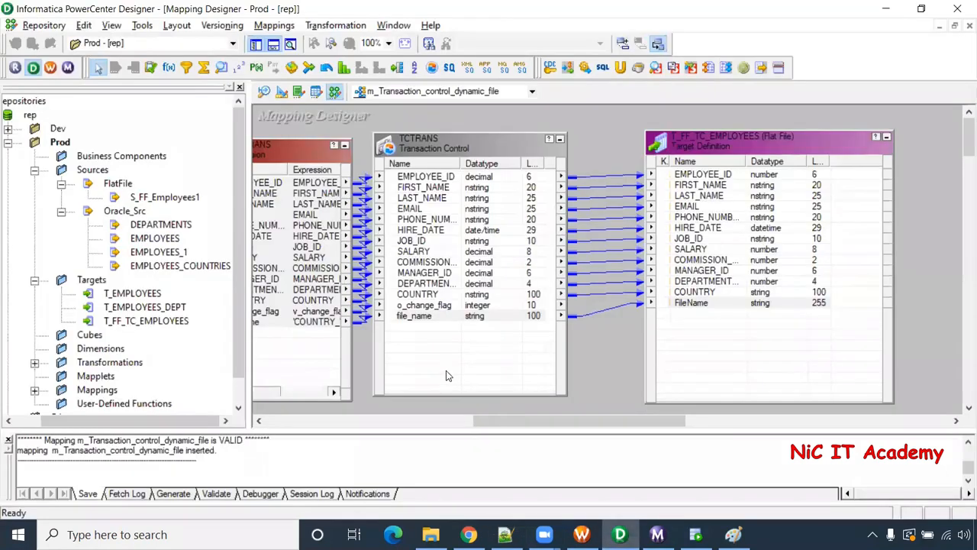
{"action": "left_click_drag", "start_coordinate": [498, 422], "coordinate": [420, 422]}
{"action": "left_click", "coordinate": [516, 225]}
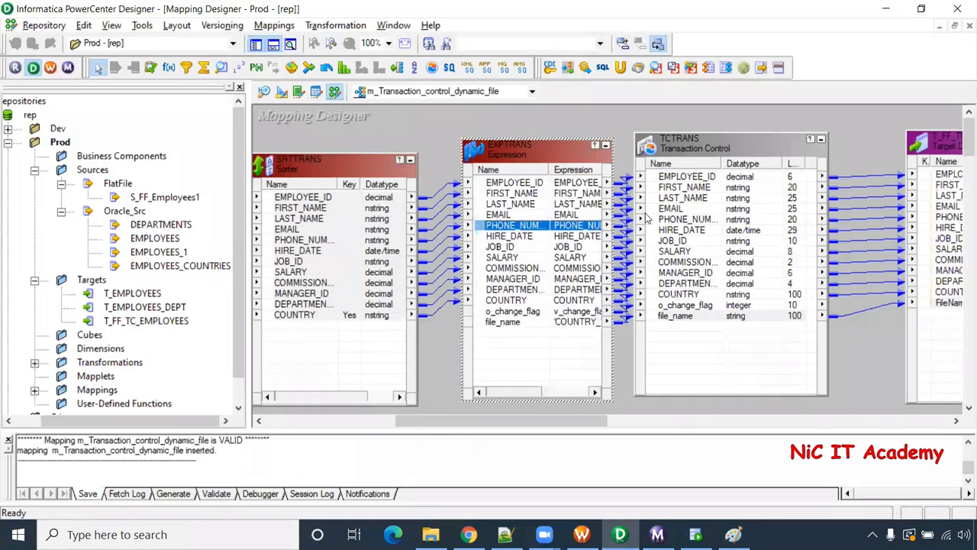
{"action": "left_click", "coordinate": [685, 219]}
{"action": "left_click", "coordinate": [333, 219]}
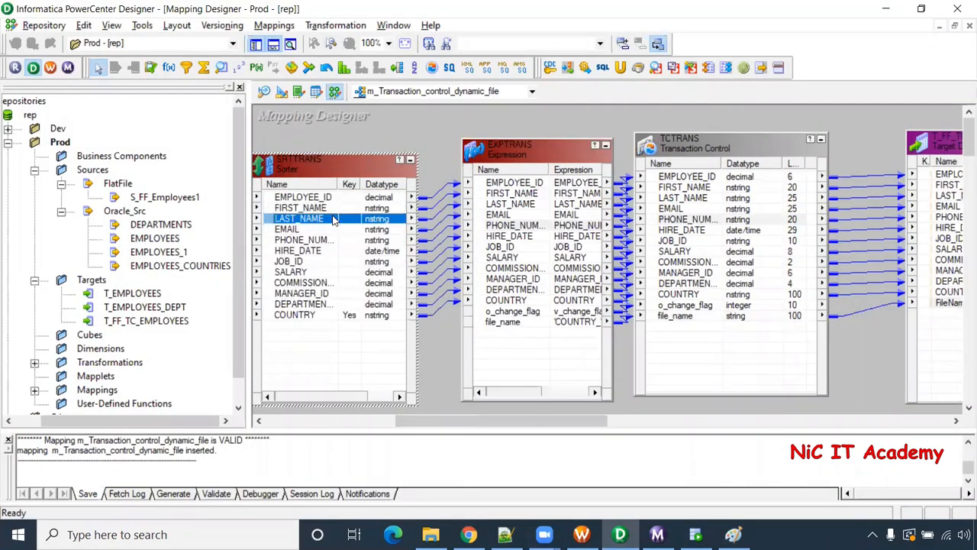
{"action": "left_click", "coordinate": [553, 313]}
- Move the EXPTRANS and TCTRANS transformations farther apart in the mapping so the links between them are spread out
{"action": "left_click_drag", "start_coordinate": [540, 149], "coordinate": [520, 145]}
{"action": "left_click_drag", "start_coordinate": [663, 148], "coordinate": [673, 153]}
{"action": "left_click_drag", "start_coordinate": [537, 152], "coordinate": [551, 157]}
{"action": "left_click", "coordinate": [501, 133]}
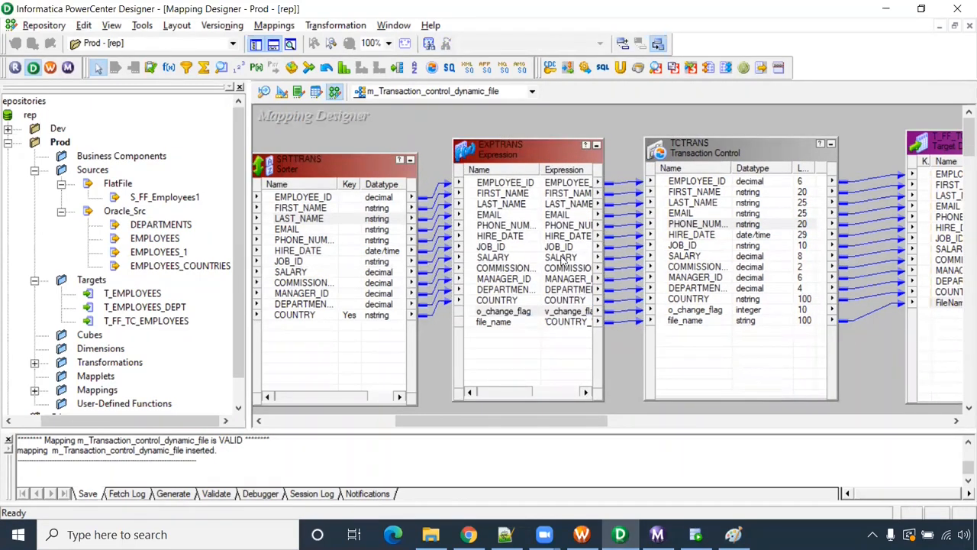
{"action": "mouse_move", "coordinate": [658, 535]}
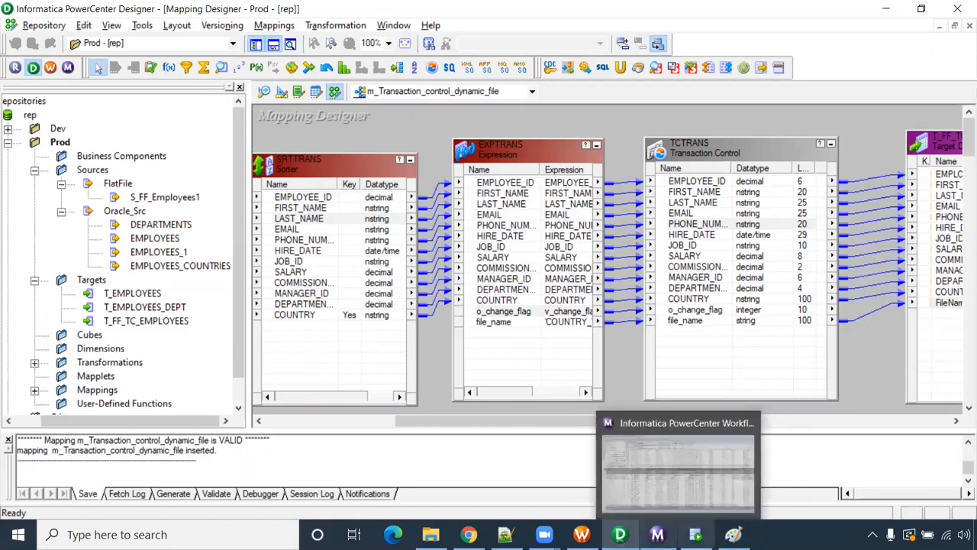